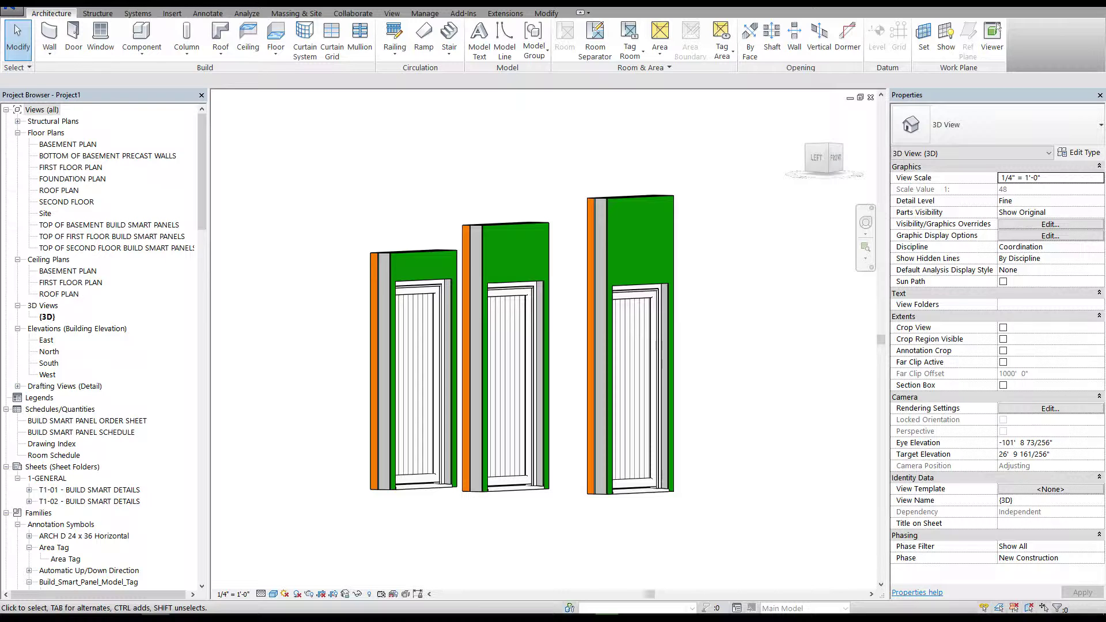
scroll(153, 375, "down", 15)
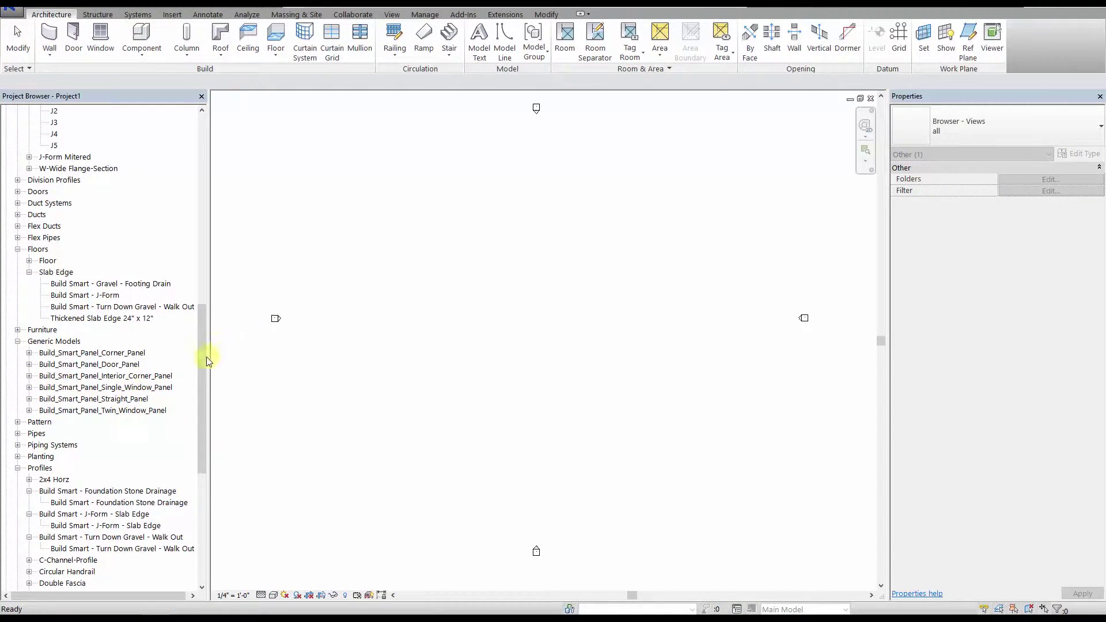
left_click_drag(203, 347, 198, 166)
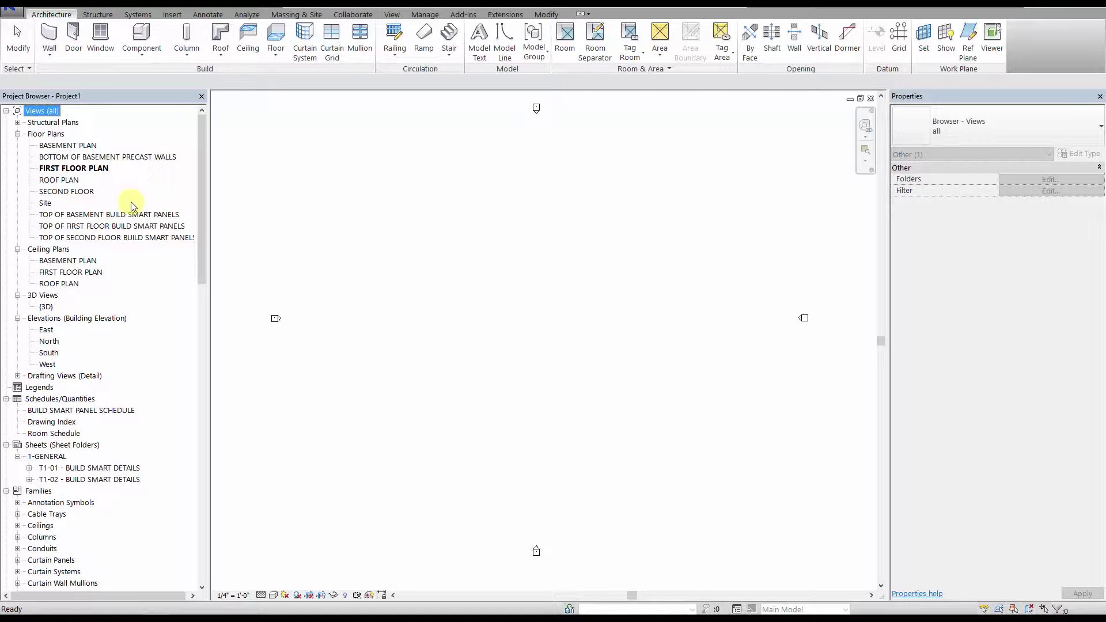
Step: Place a Build_Smart_Panel_Corner_Panel of type 2OC8 in the first floor plan
left_click(467, 253)
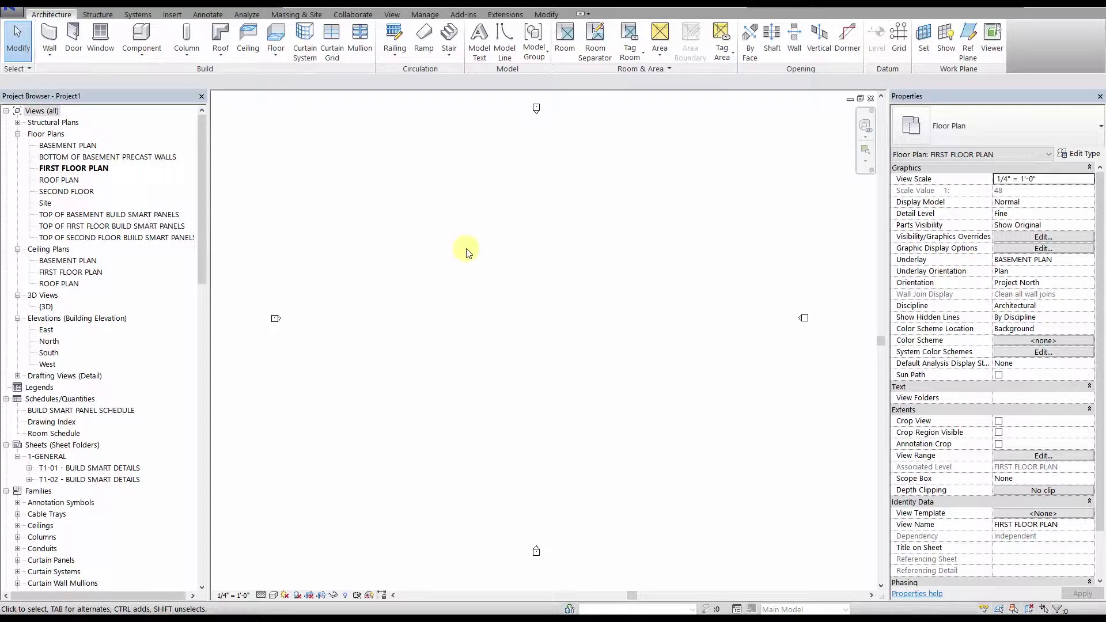
left_click(141, 35)
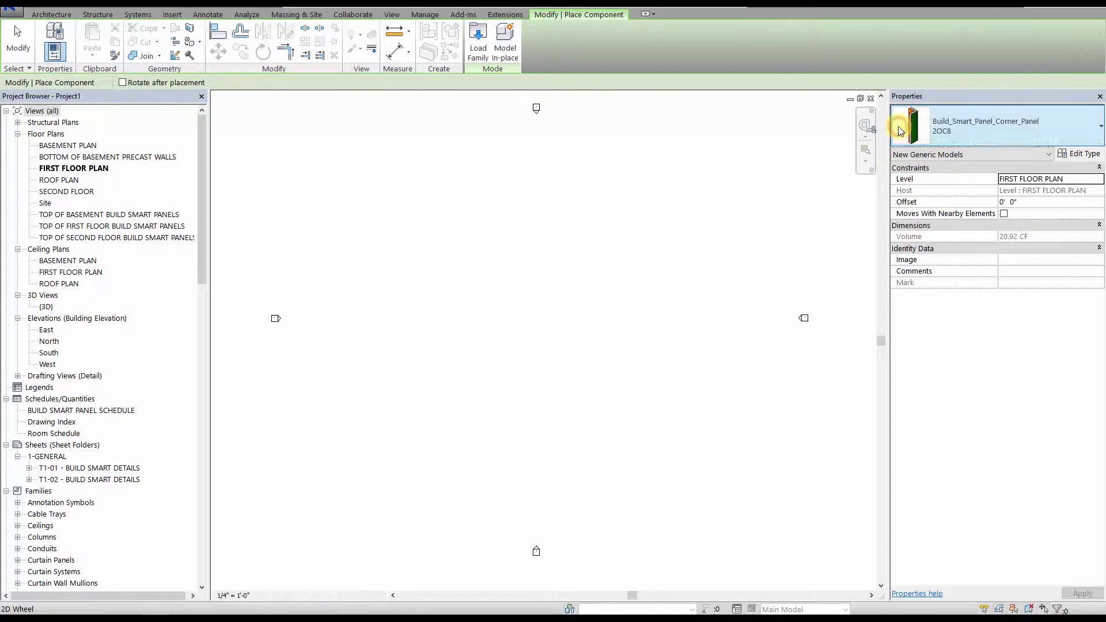
left_click(900, 132)
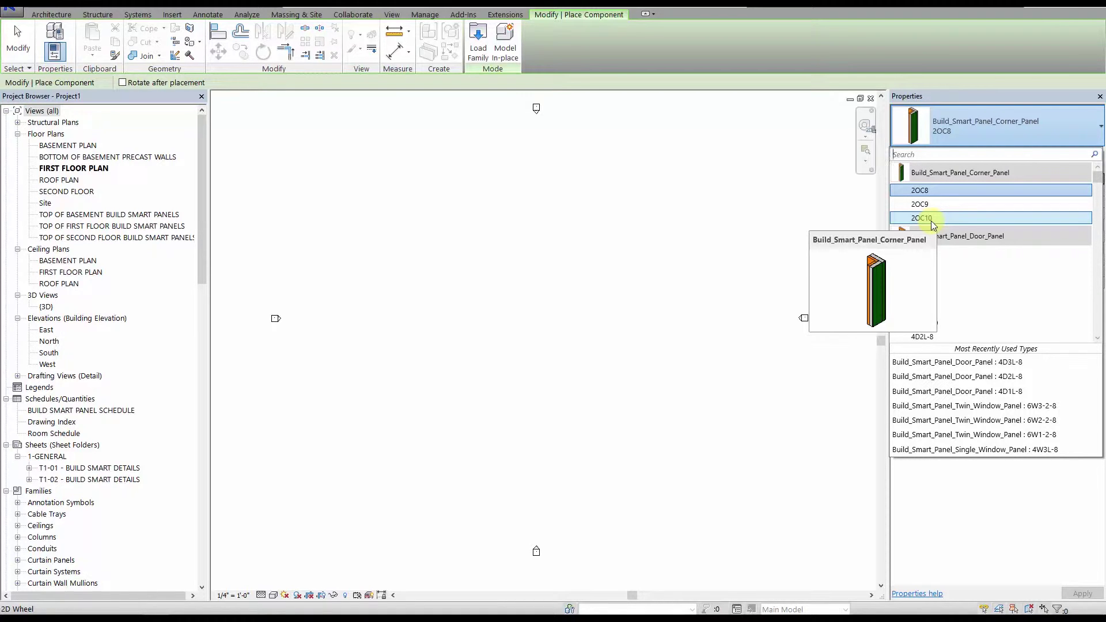
left_click(928, 192)
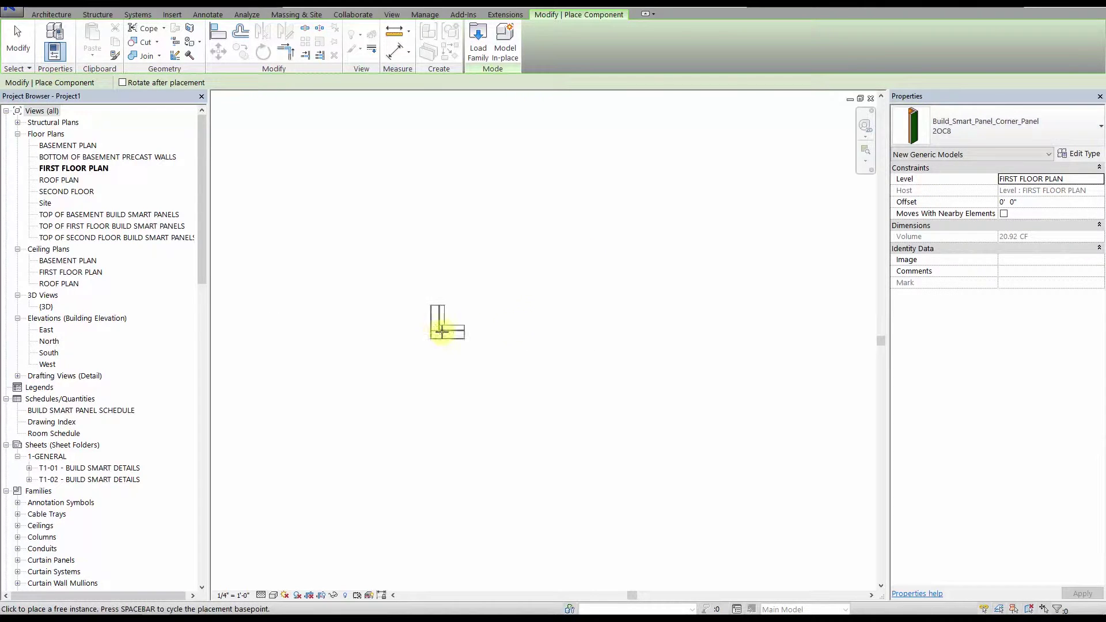
scroll(518, 322, "up", 5)
key("Escape")
key("Escape")
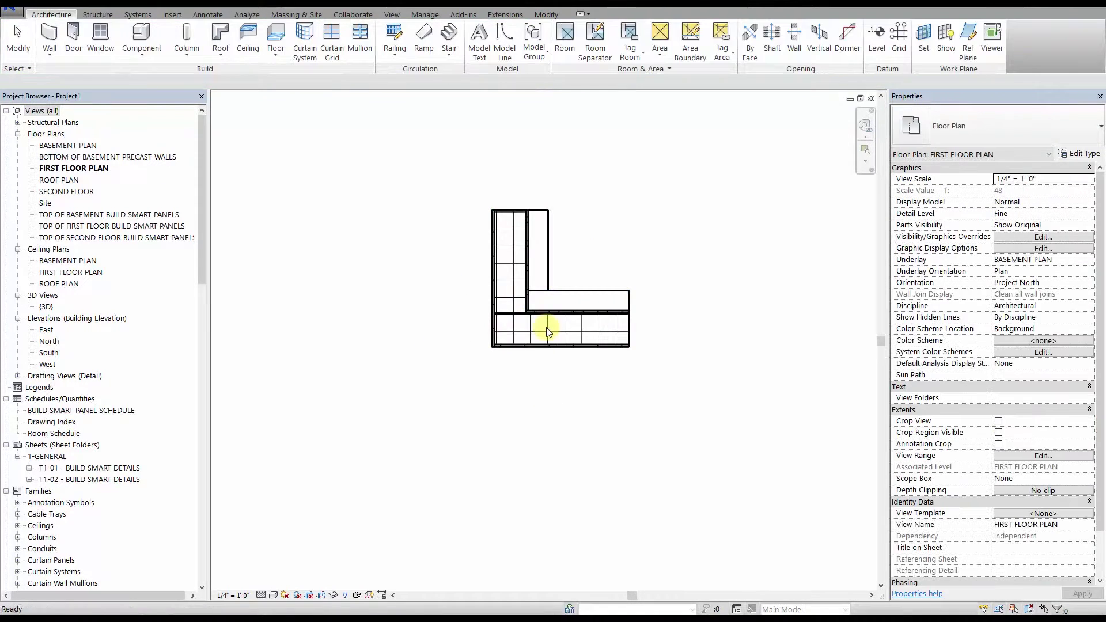
Step: Try the corner panel's horizontal and vertical flips and its rotation to cycle through its orientations
left_click(552, 315)
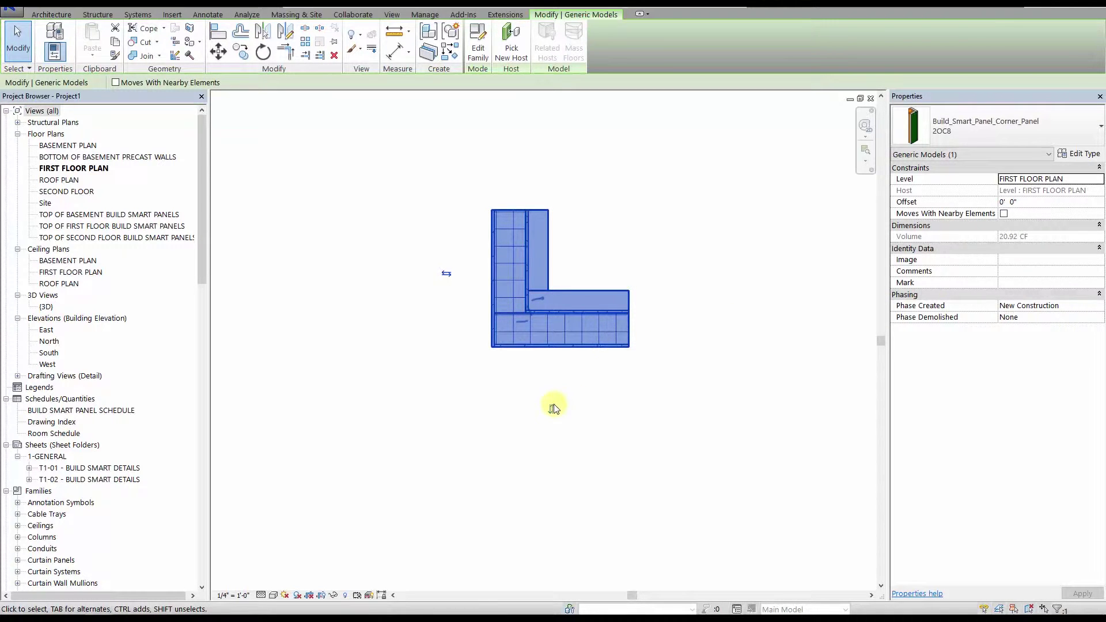
left_click(489, 405)
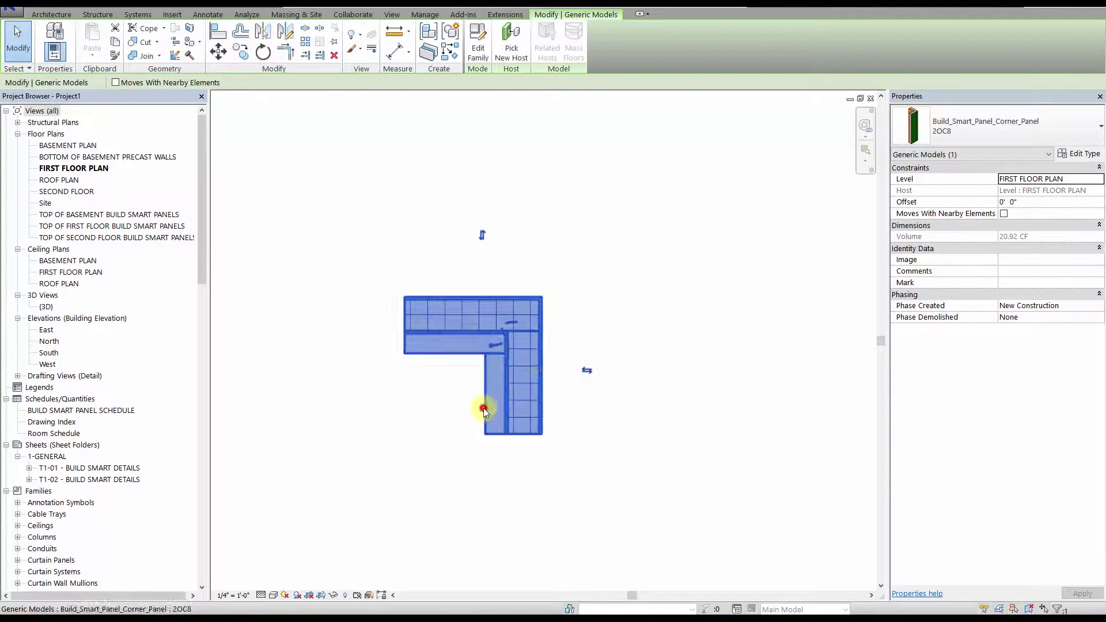
left_click(587, 373)
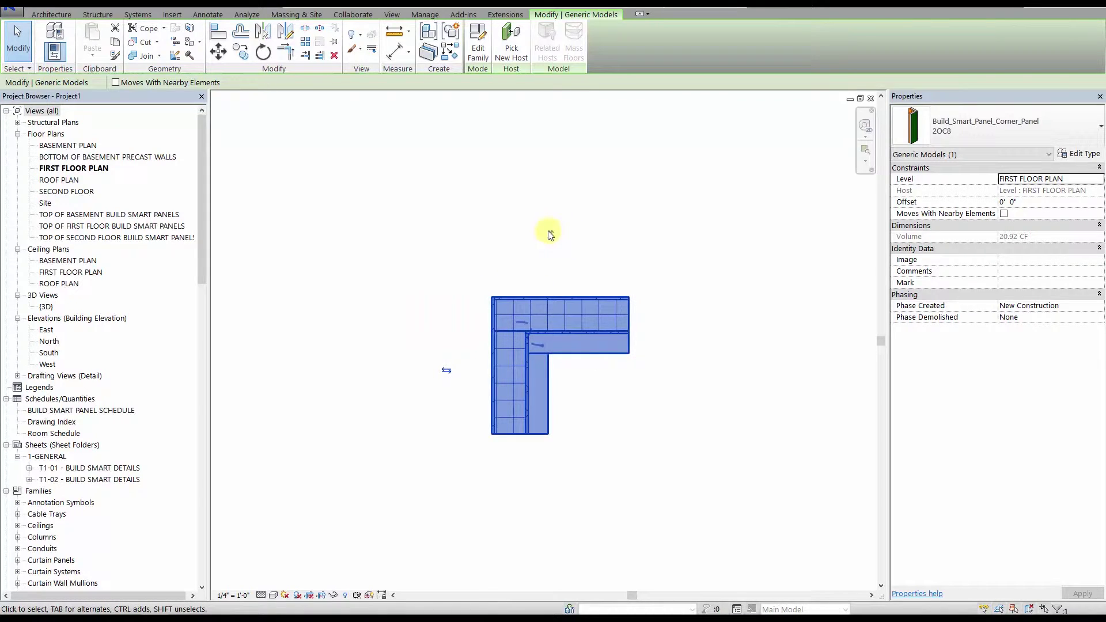
left_click(555, 236)
left_click(553, 337)
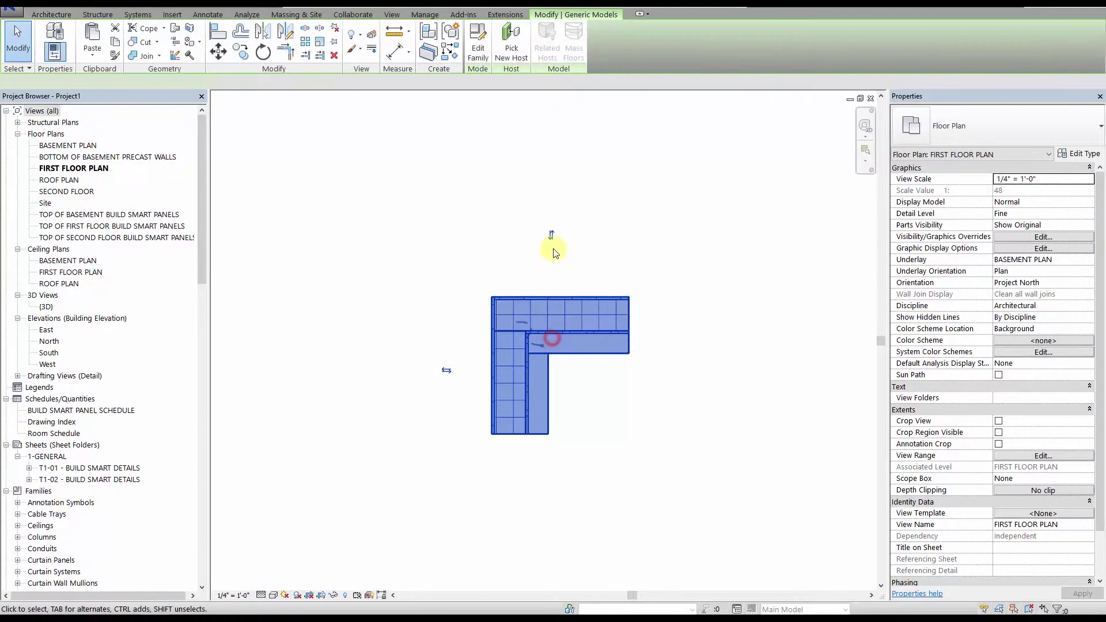
key("space")
scroll(521, 272, "down", 3)
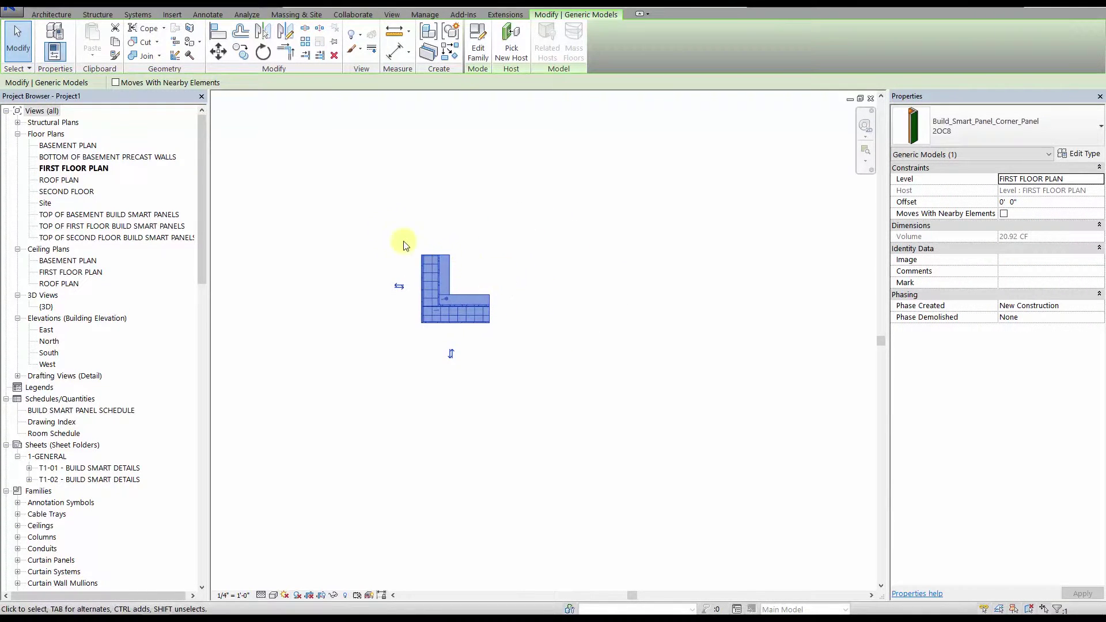
Step: Create a facing corner panel with the outer faces 20' apart and draw a 20' vertical detail line from its outer corner
left_click(247, 53)
left_click(434, 263)
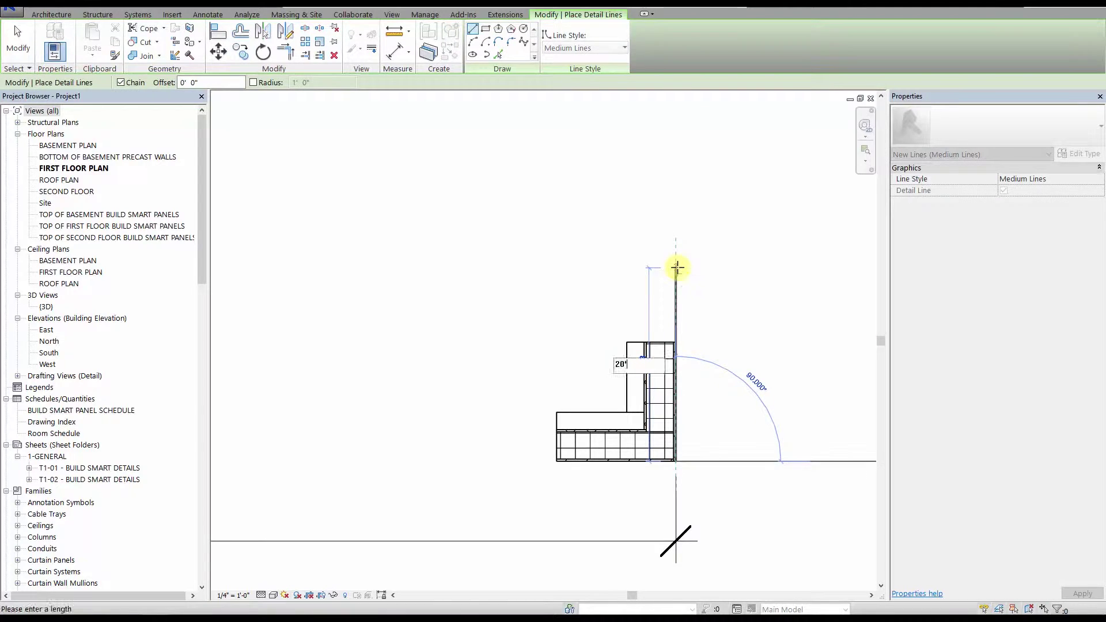
key("Return")
key("Escape")
key("Escape")
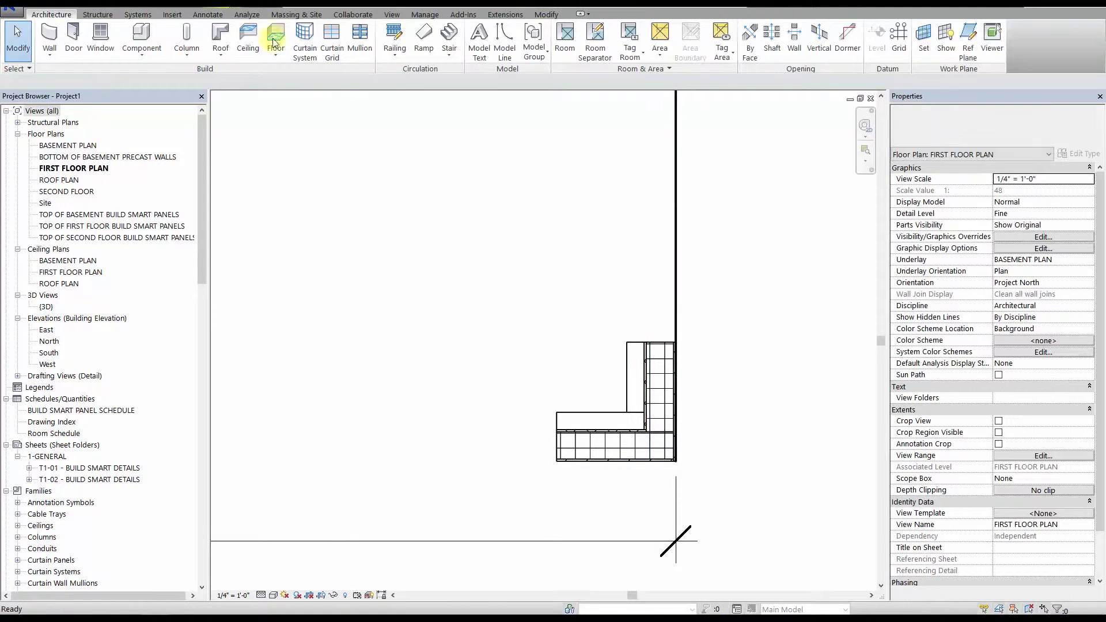
Step: Mirror both corner panels across a horizontal axis through the midpoint of the vertical detail line, and delete that line
scroll(561, 328, "down", 3)
middle_click_drag(562, 328, 562, 279)
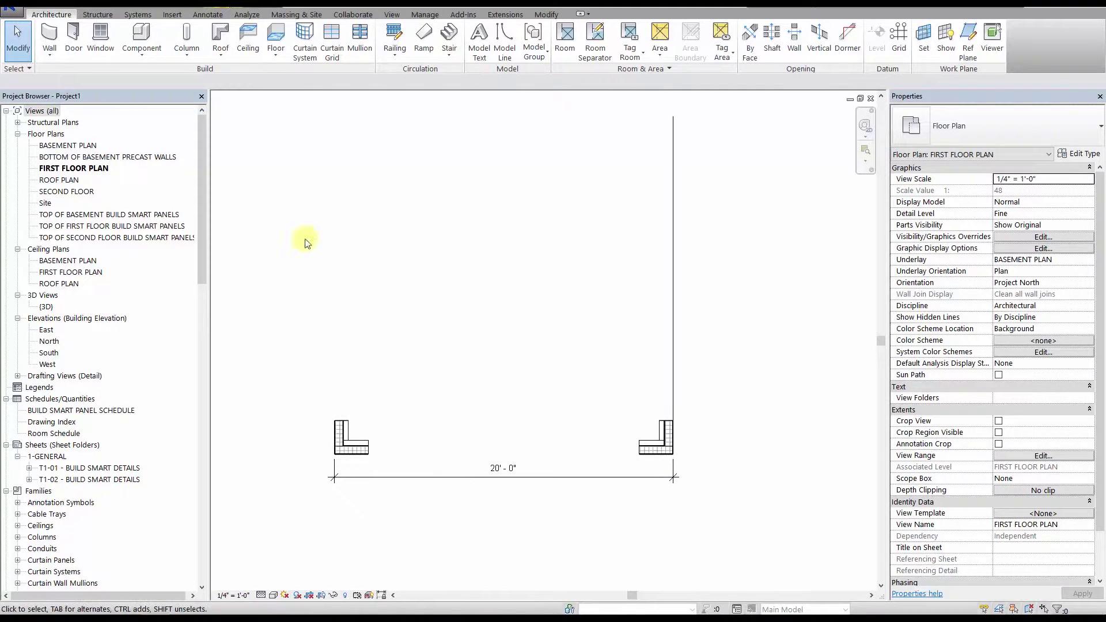
left_click(667, 435)
left_click(353, 439, "ctrl")
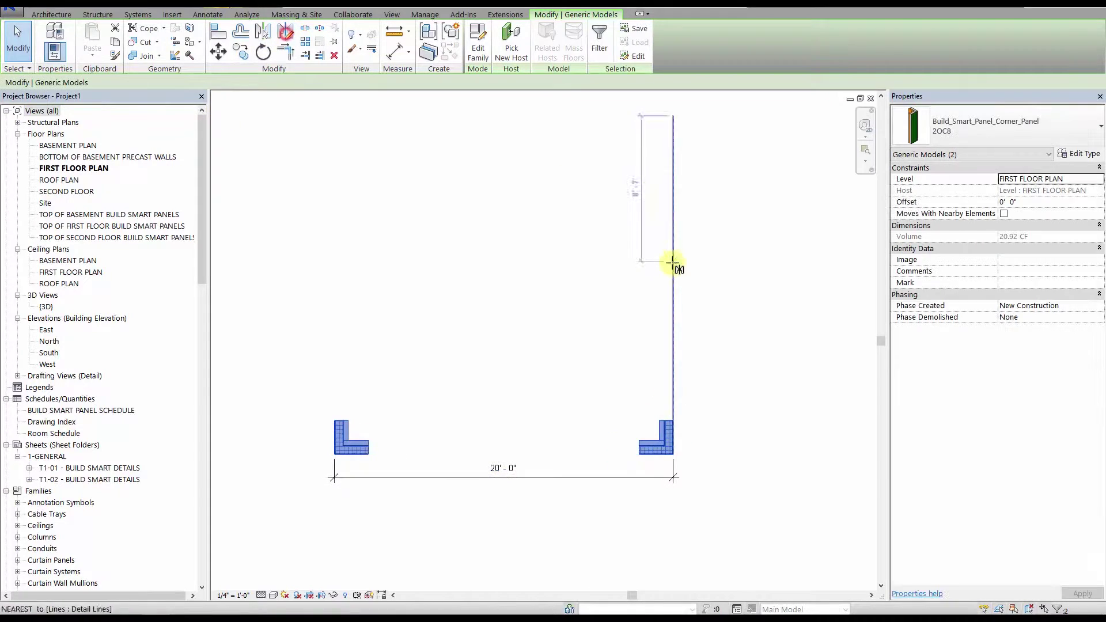
key("m")
key("m")
left_click(674, 286)
left_click(402, 284)
middle_click_drag(685, 238, 761, 267)
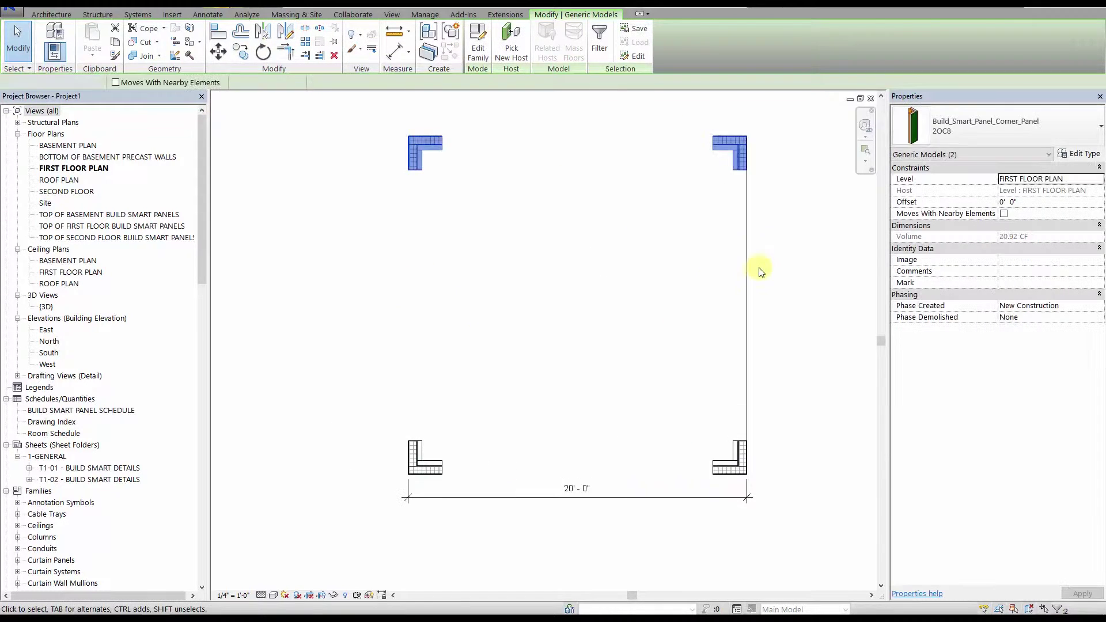
left_click(748, 260)
key("Delete")
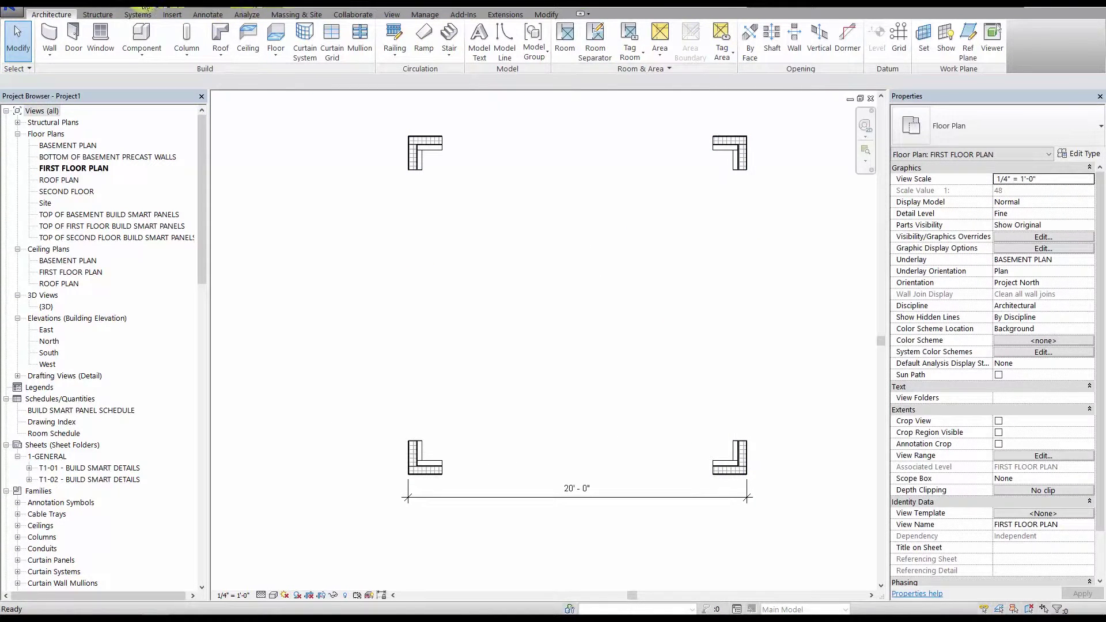
Step: Add a vertical linear dimension between the outer faces of the upper and lower corner panels, placed outside the building's right side
left_click(145, 5)
left_click(730, 133)
scroll(748, 420, "up", 3)
left_click(735, 468)
left_click(808, 429)
scroll(818, 403, "down", 2)
middle_click_drag(824, 384, 683, 382)
key("Escape")
key("Escape")
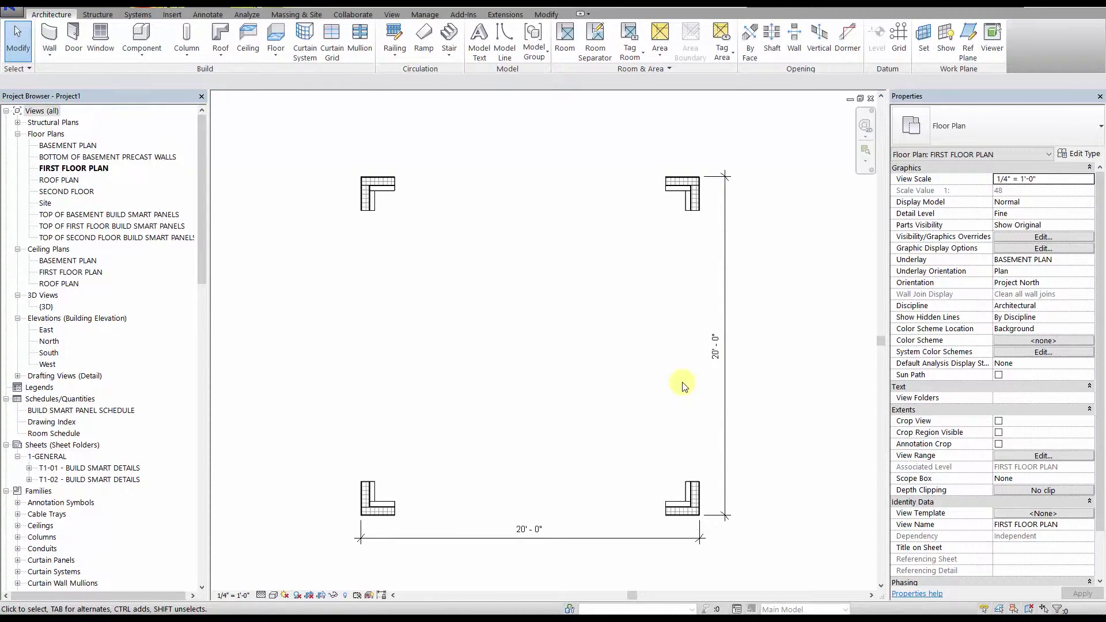
Step: Place a Build_Smart_Panel_Door_Panel of type 4D1L-8 between the two lower corner panels, in line with them
left_click(144, 36)
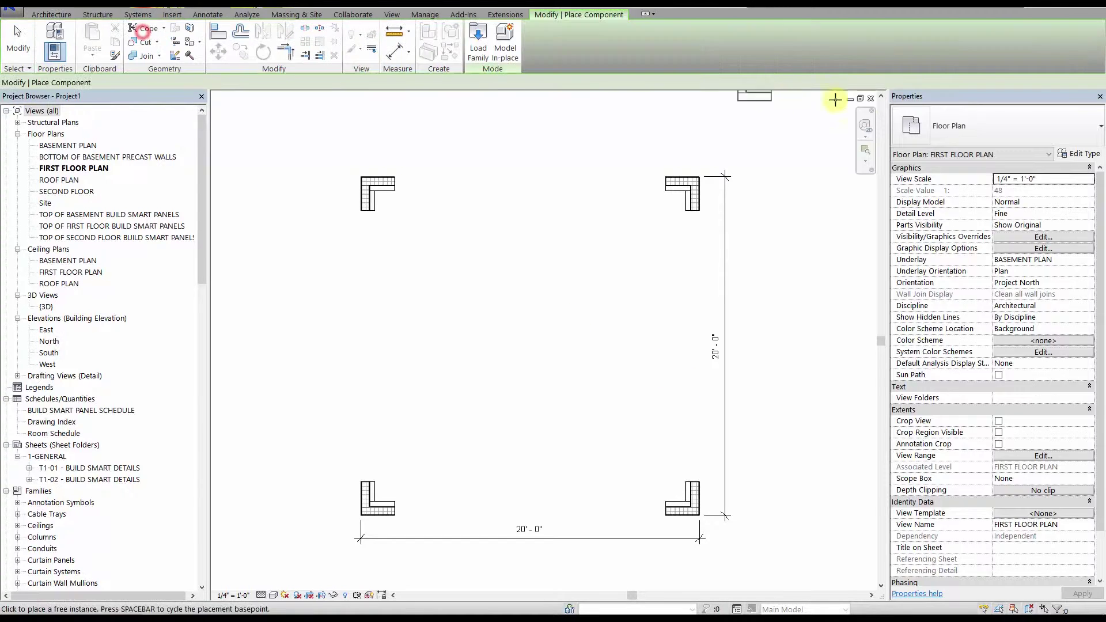
left_click(968, 119)
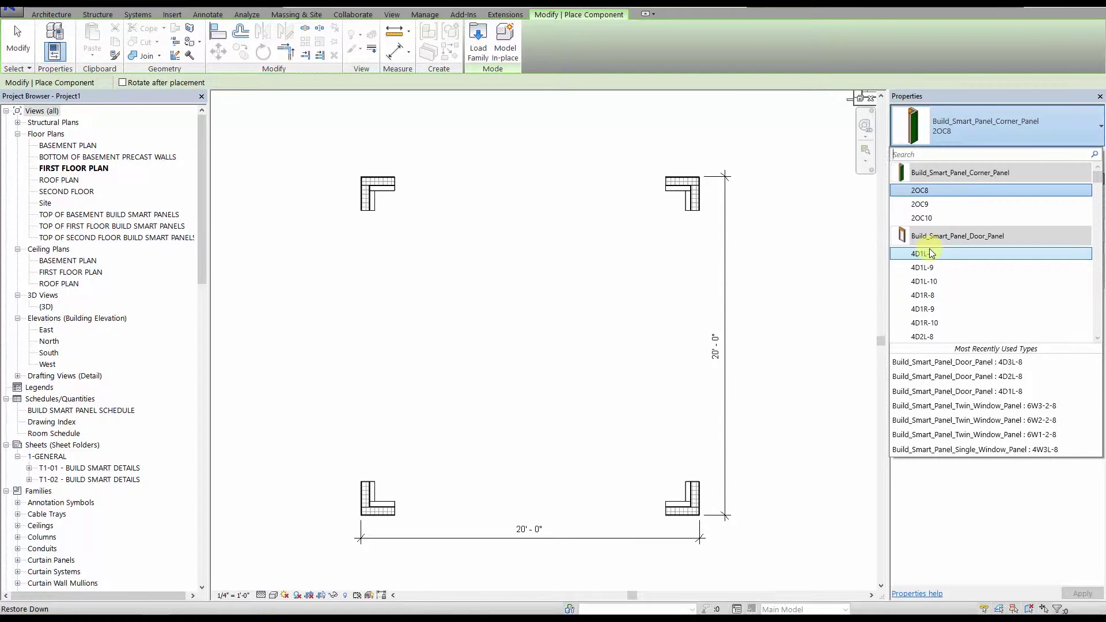
mouse_move(936, 254)
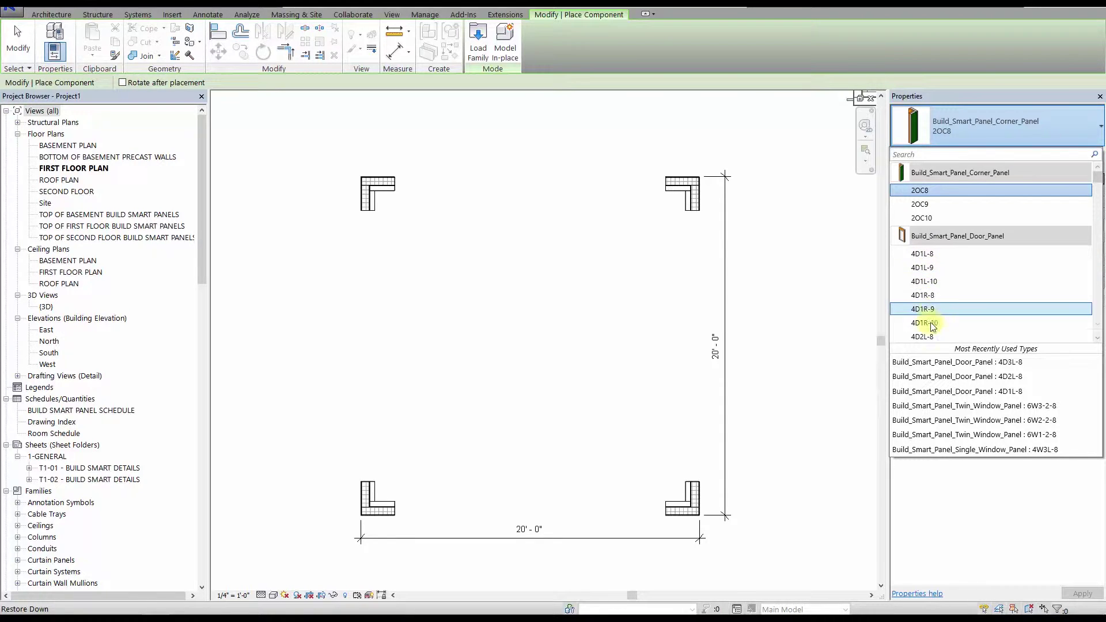
scroll(934, 305, "down", 2)
mouse_move(931, 294)
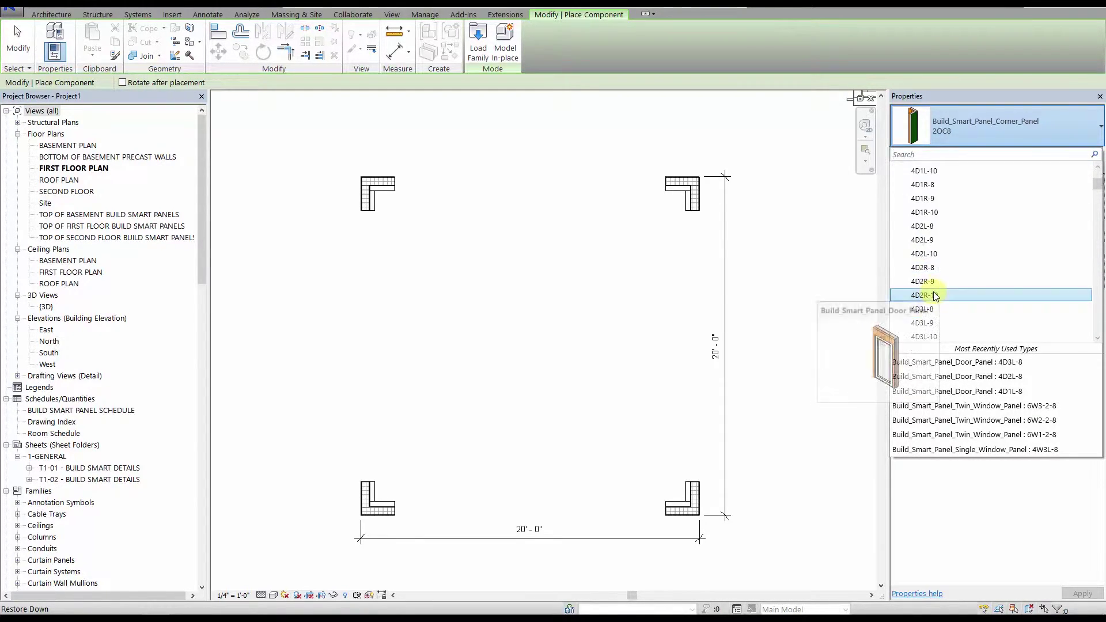
scroll(934, 292, "down", 4)
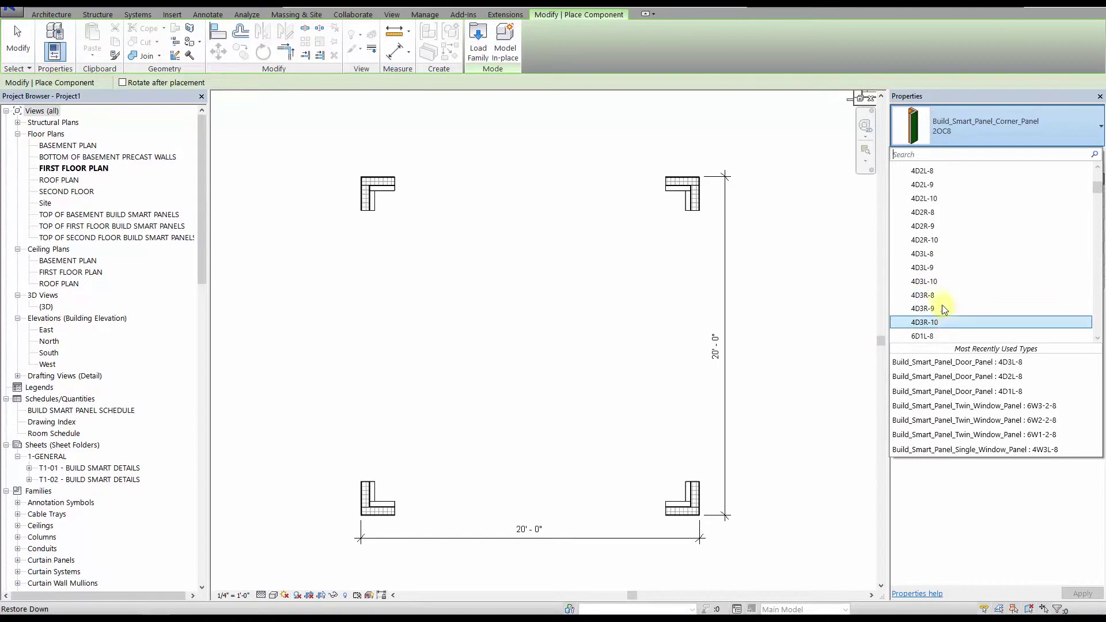
left_click(943, 269)
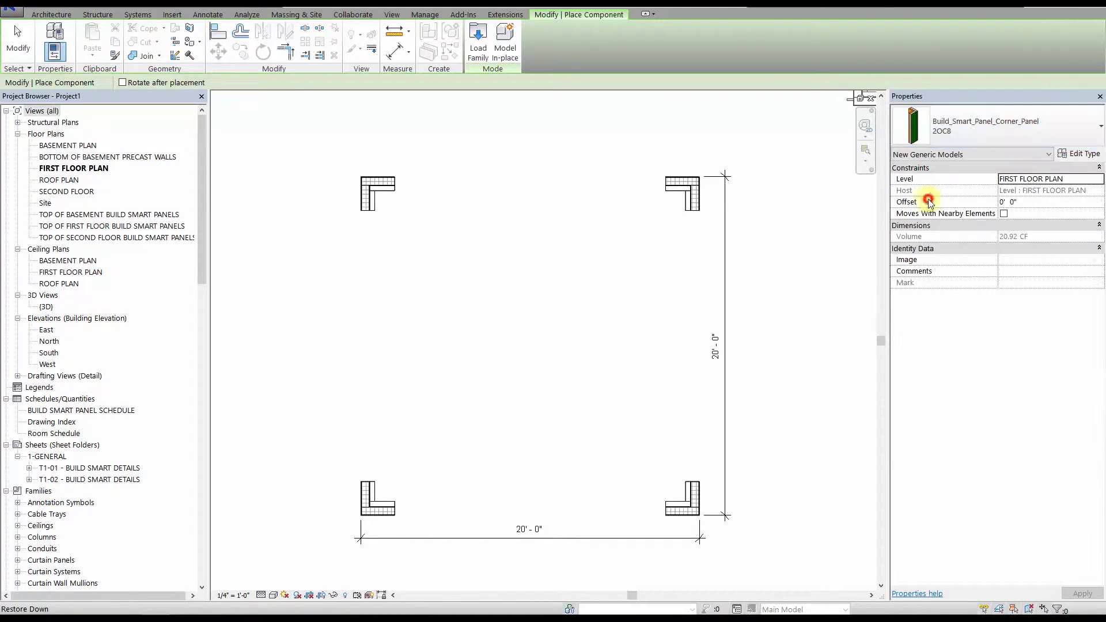
left_click(487, 507)
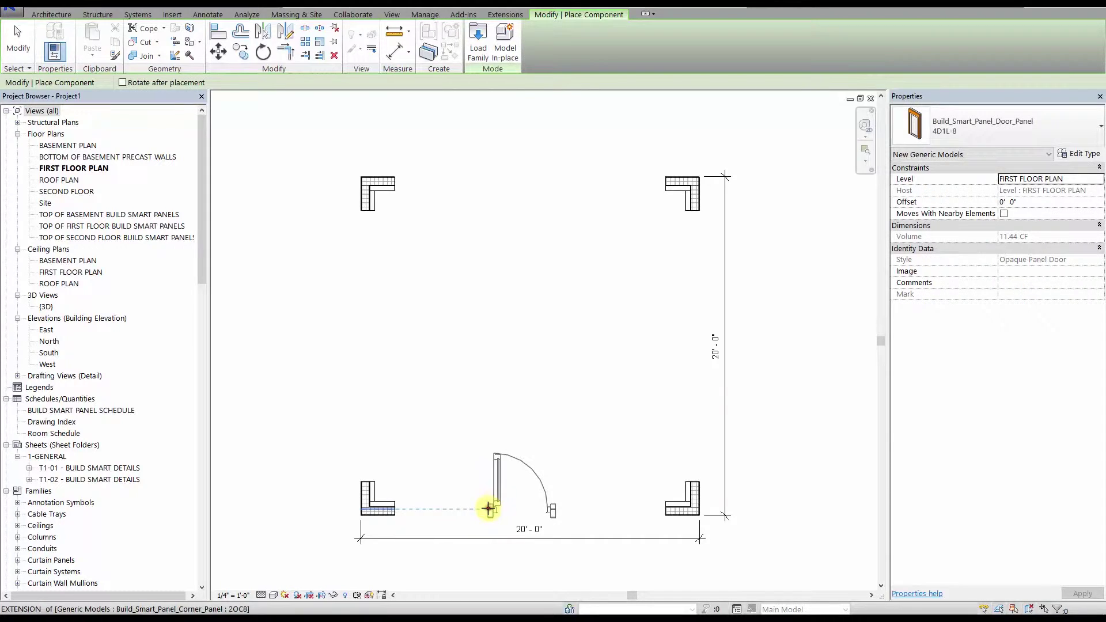
key("Escape")
key("Escape")
left_click(521, 506)
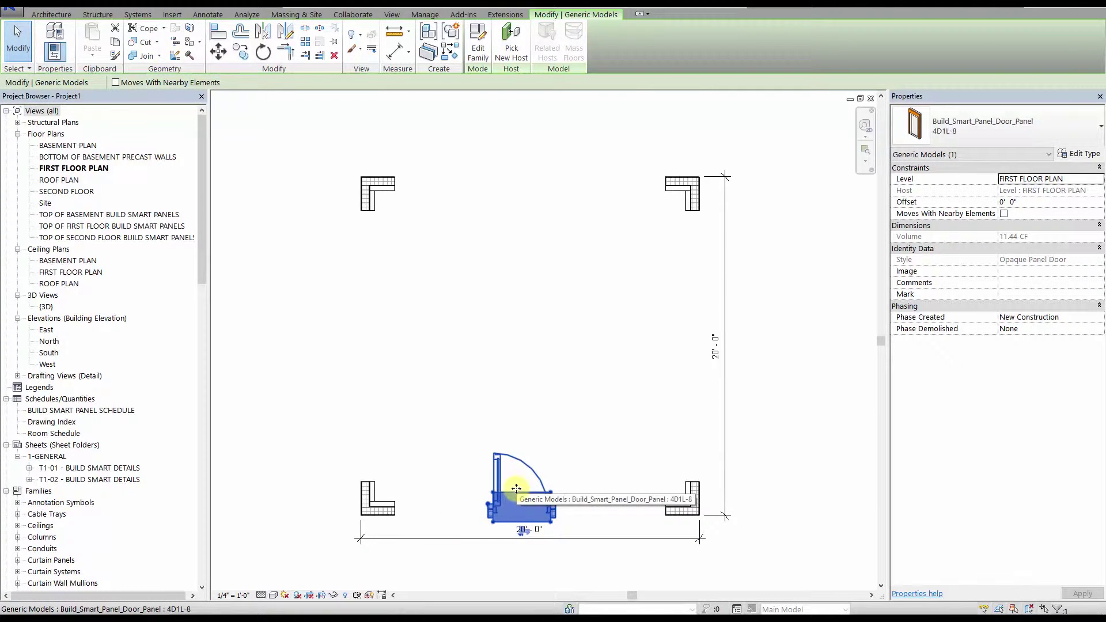
left_click(525, 508)
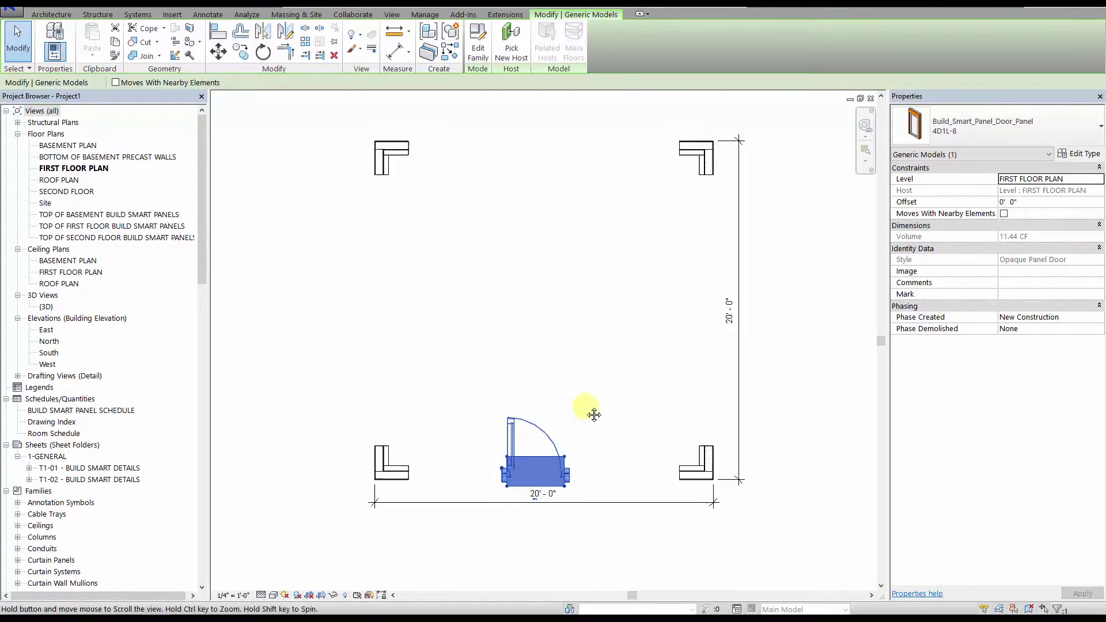
left_click(587, 411)
scroll(555, 417, "up", 2)
middle_click_drag(555, 417, 605, 385)
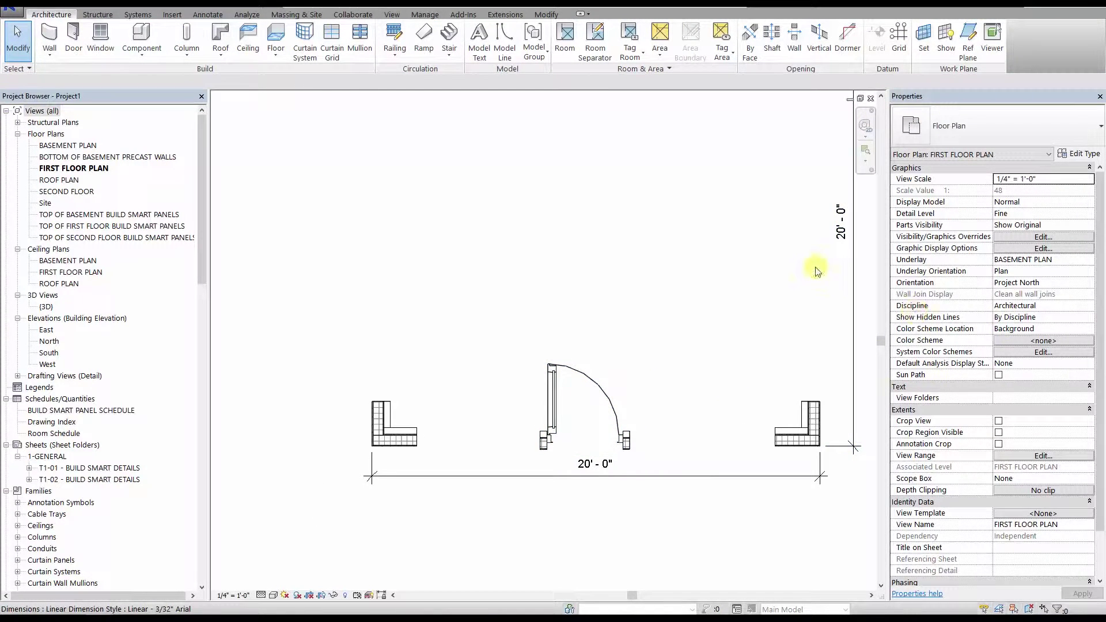
Step: Place two Build_Smart_Panel_Twin_Window_Panel components of type 6W3-2-8 in the lower wall, one on each side of the door panel
key("c")
key("m")
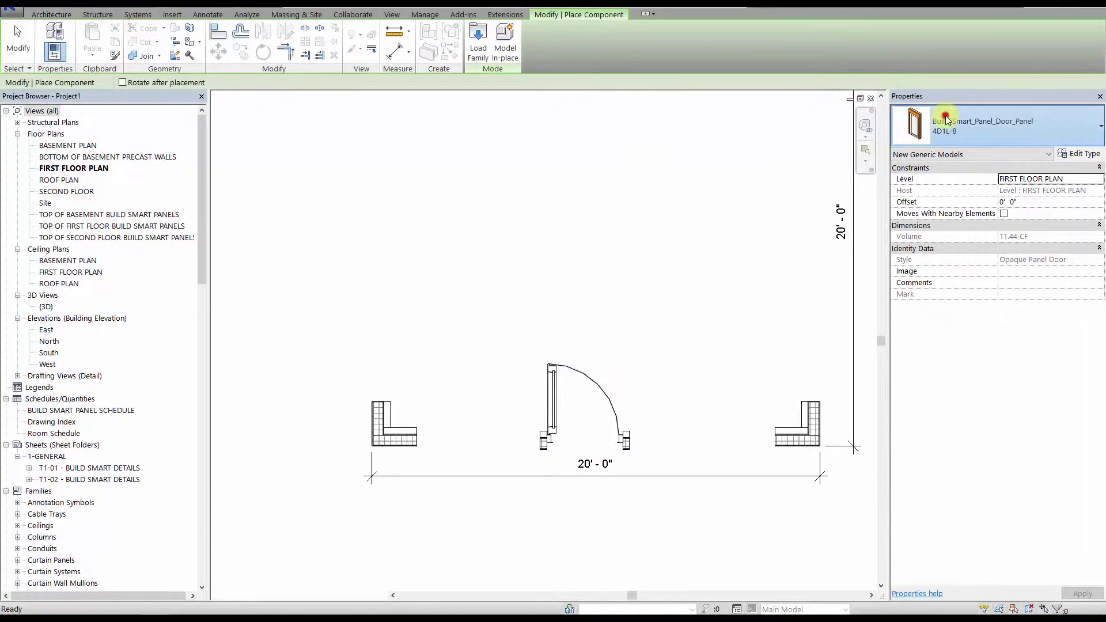
left_click(948, 121)
scroll(939, 230, "down", 8)
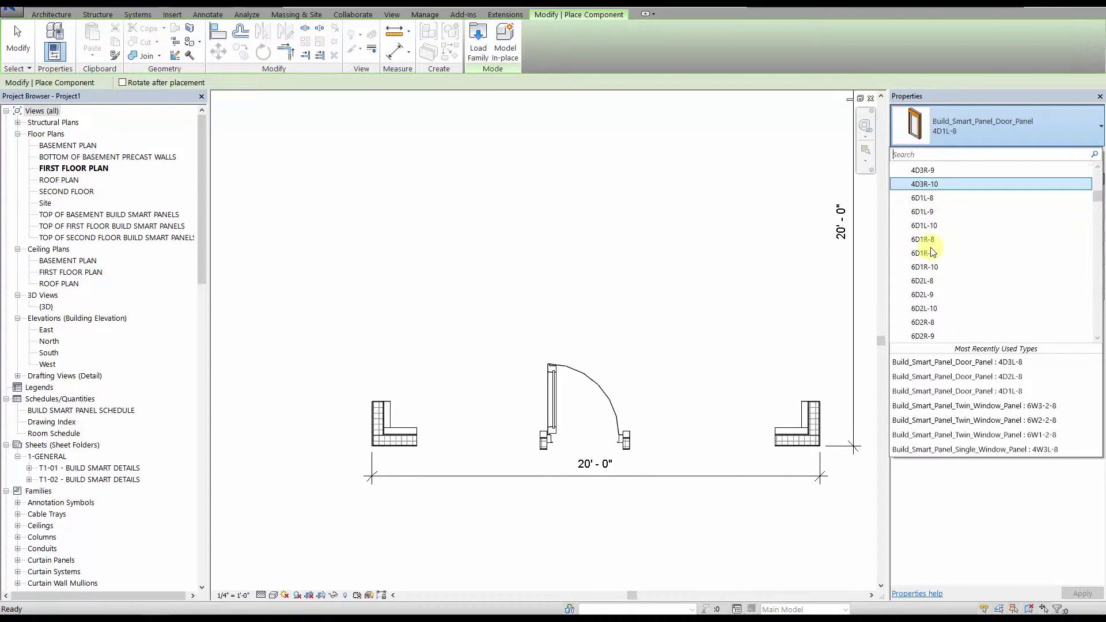
scroll(932, 252, "down", 5)
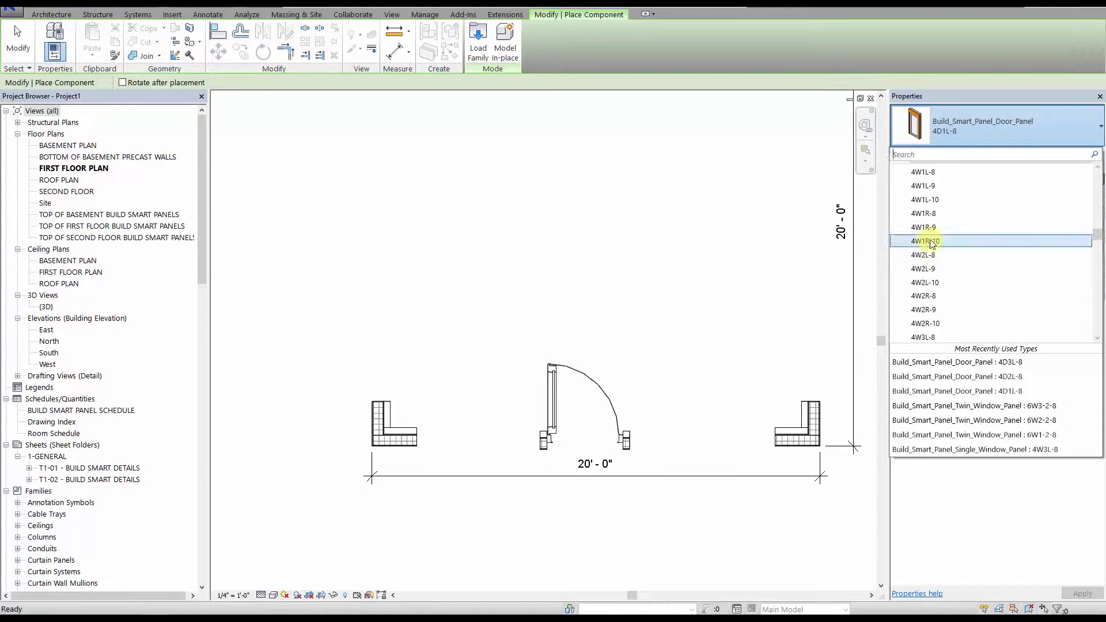
scroll(938, 229, "up", 2)
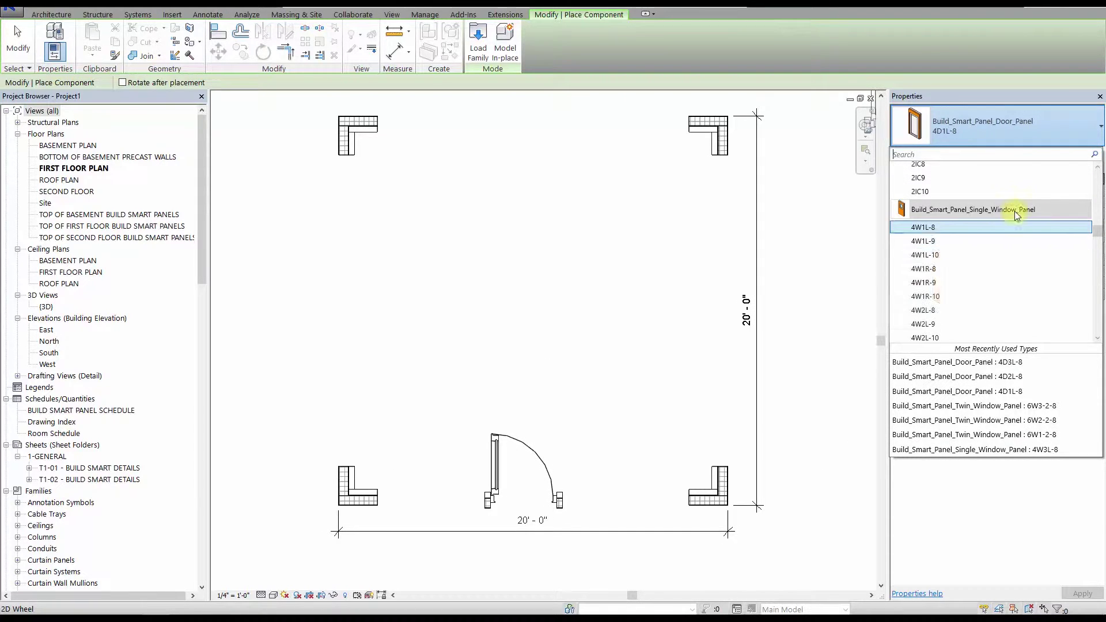
scroll(980, 207, "down", 10)
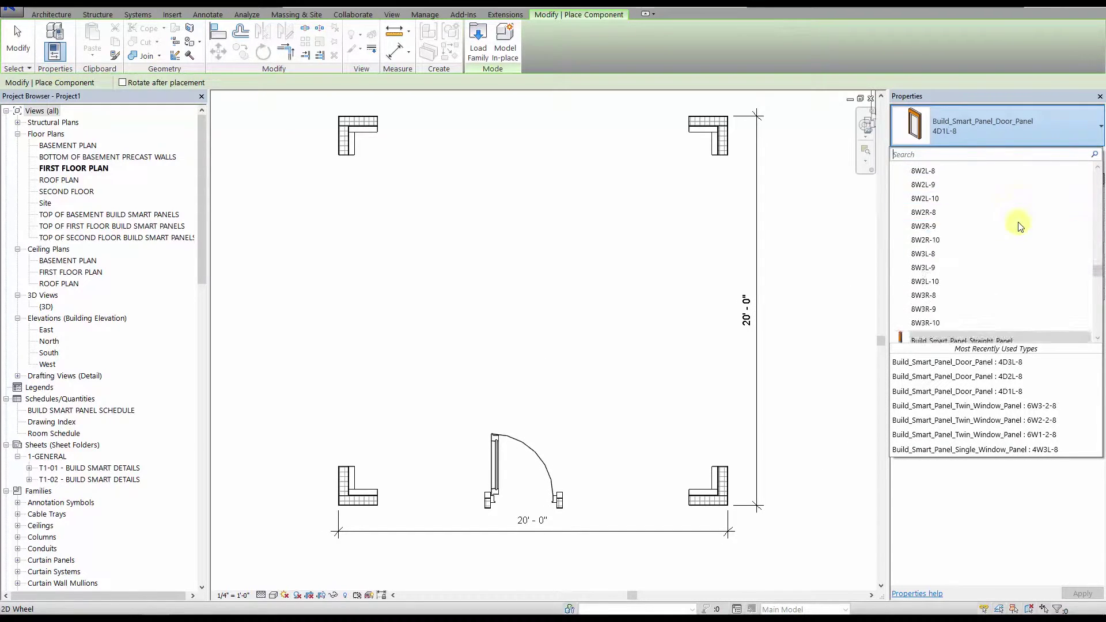
scroll(1018, 222, "down", 5)
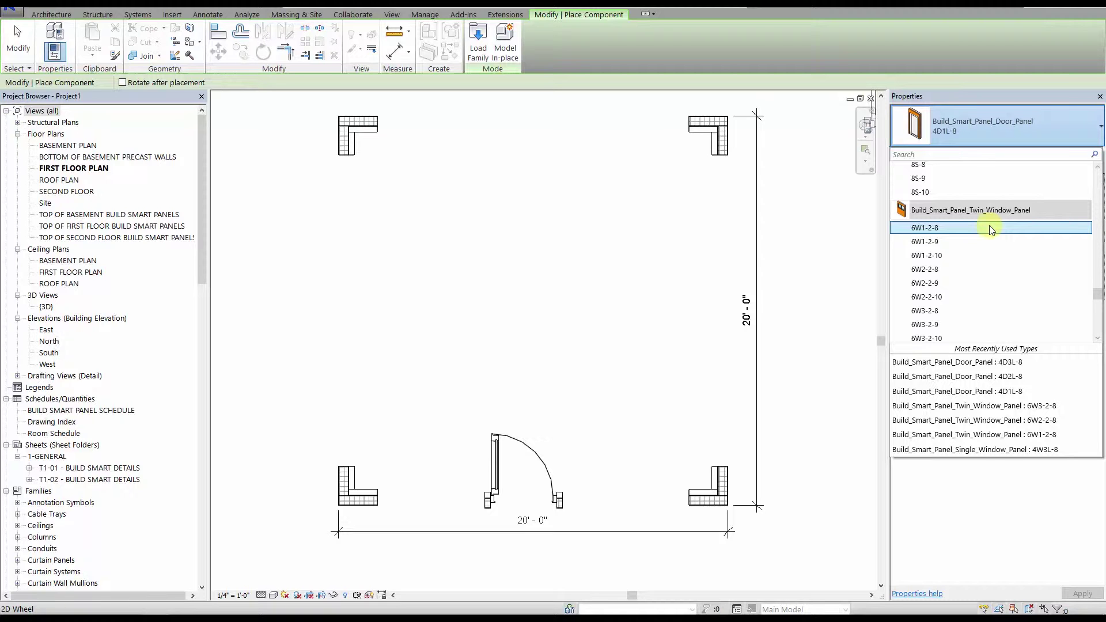
scroll(989, 228, "down", 3)
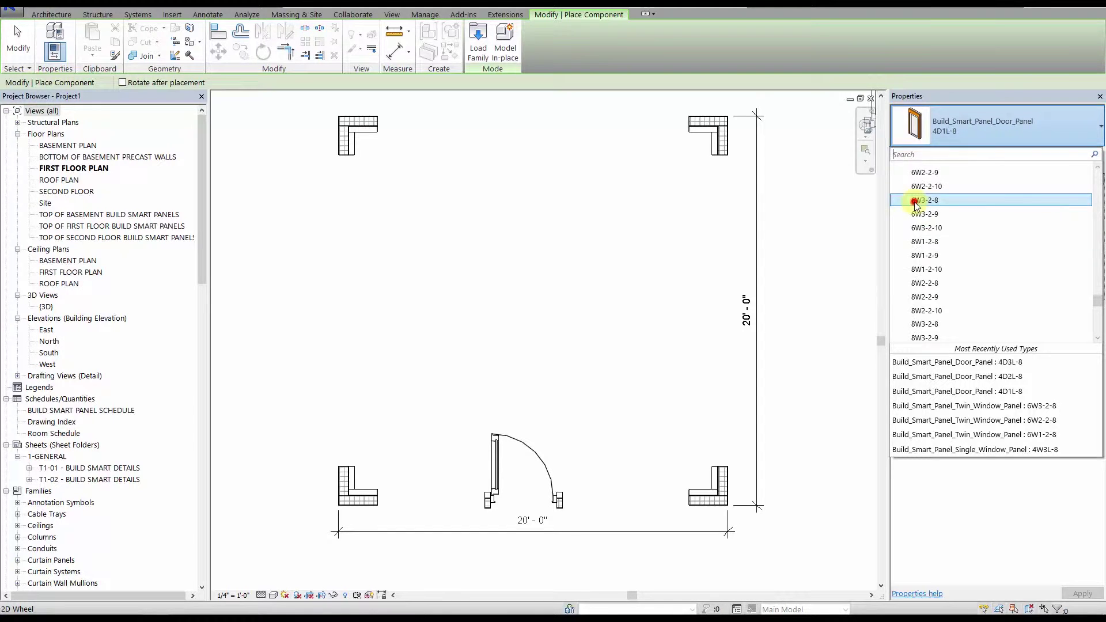
left_click(914, 202)
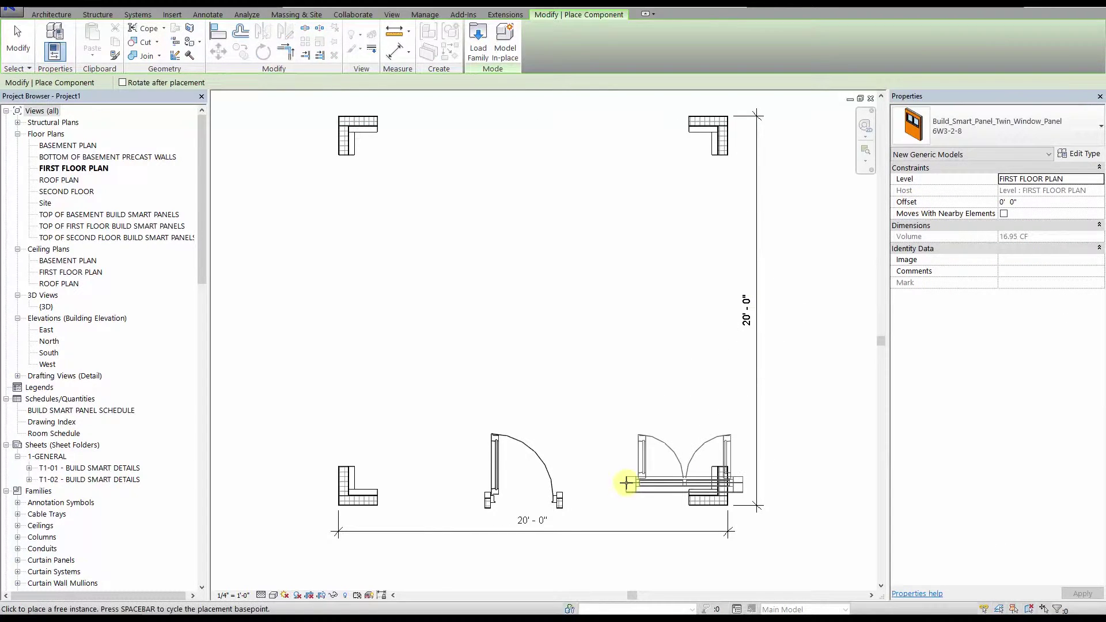
scroll(586, 500, "up", 5)
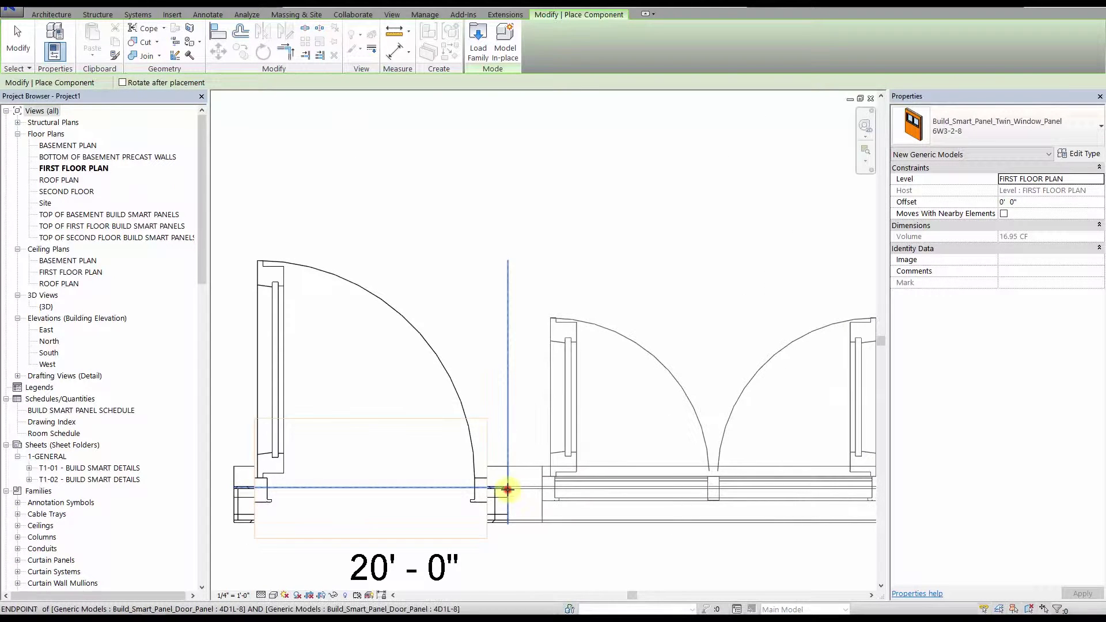
scroll(460, 486, "down", 4)
scroll(457, 484, "up", 3)
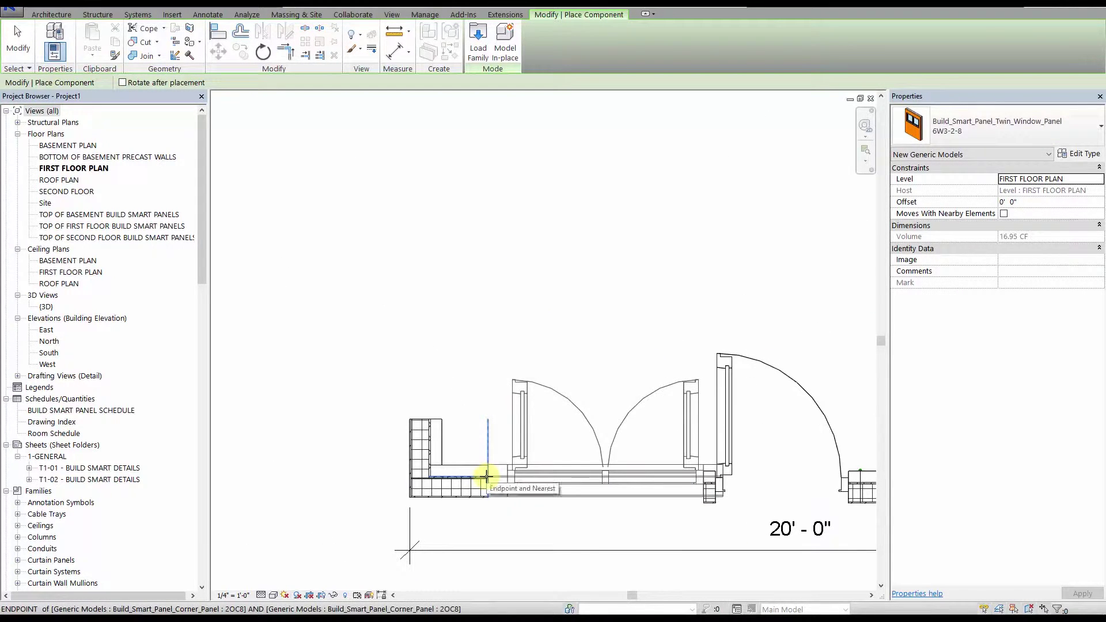
scroll(488, 478, "up", 4)
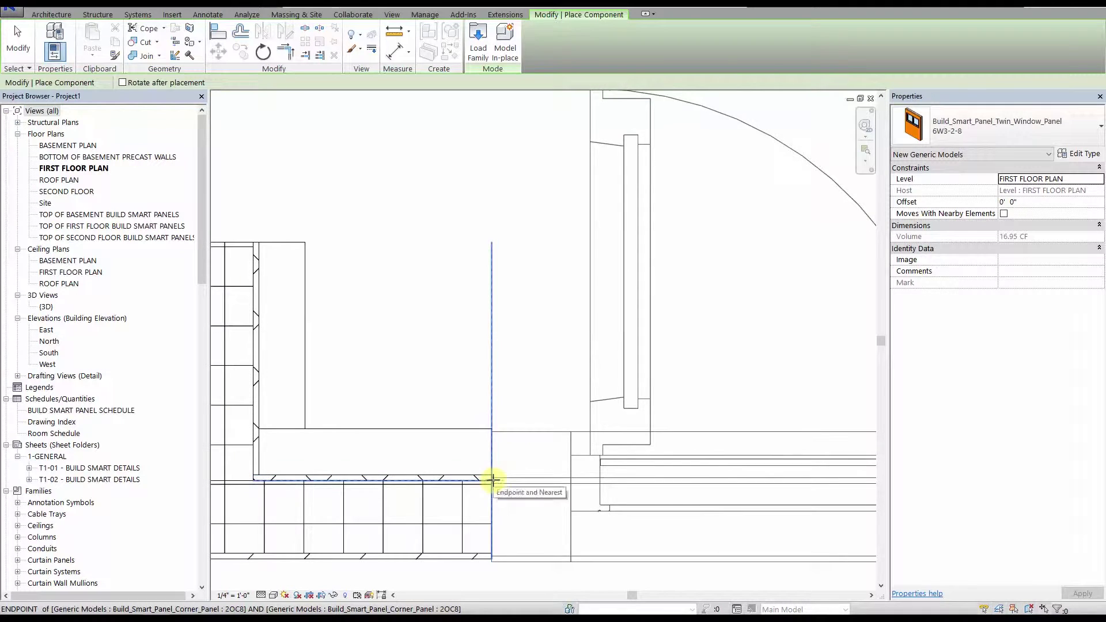
scroll(517, 450, "down", 2)
scroll(487, 440, "up", 4)
Step: Align the lower wall's left twin window panel with the inner face of the adjoining corner panel
key("Escape")
key("l")
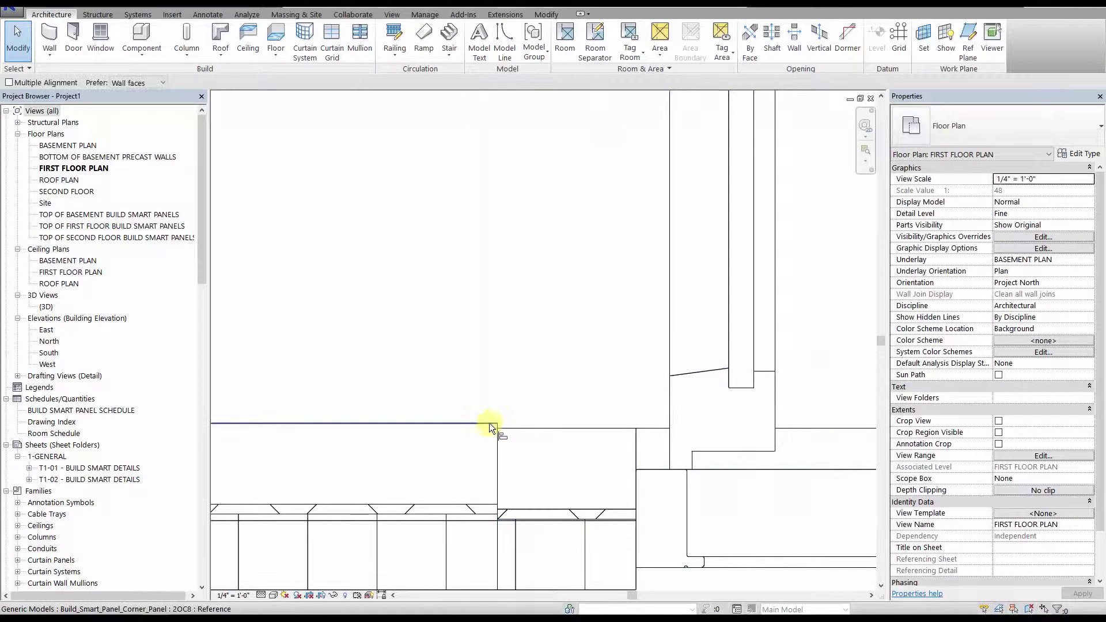
left_click(512, 426)
scroll(634, 412, "down", 4)
scroll(503, 434, "up", 2)
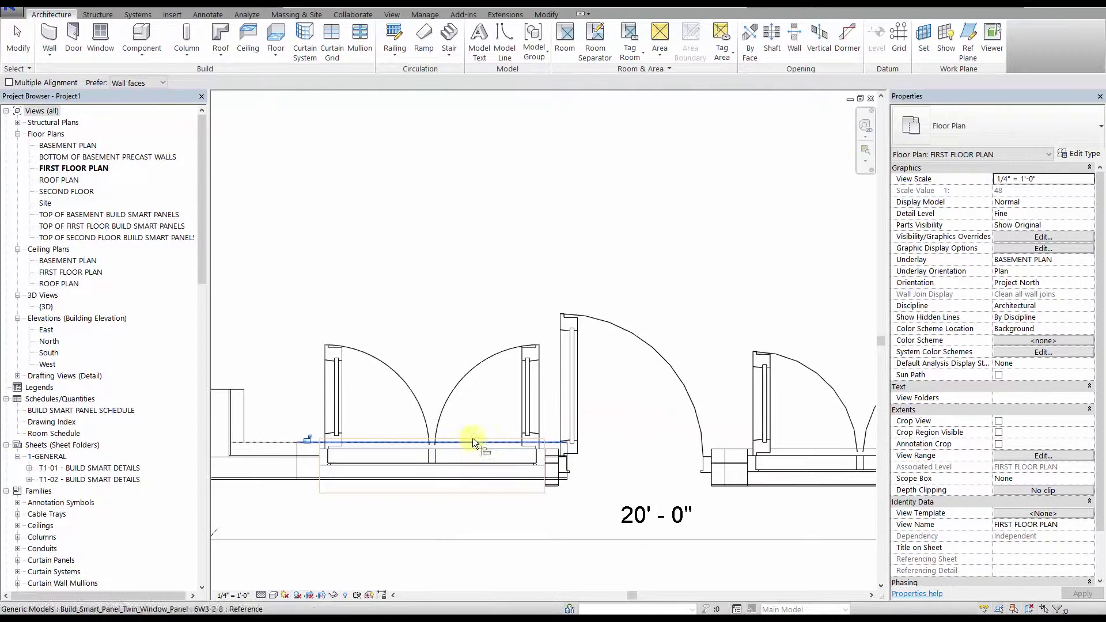
key("Escape")
Step: Move the door panel and right twin window panel together so they fit flush between the left window panel and the right corner panel
middle_click_drag(662, 438, 540, 439)
left_click(505, 420)
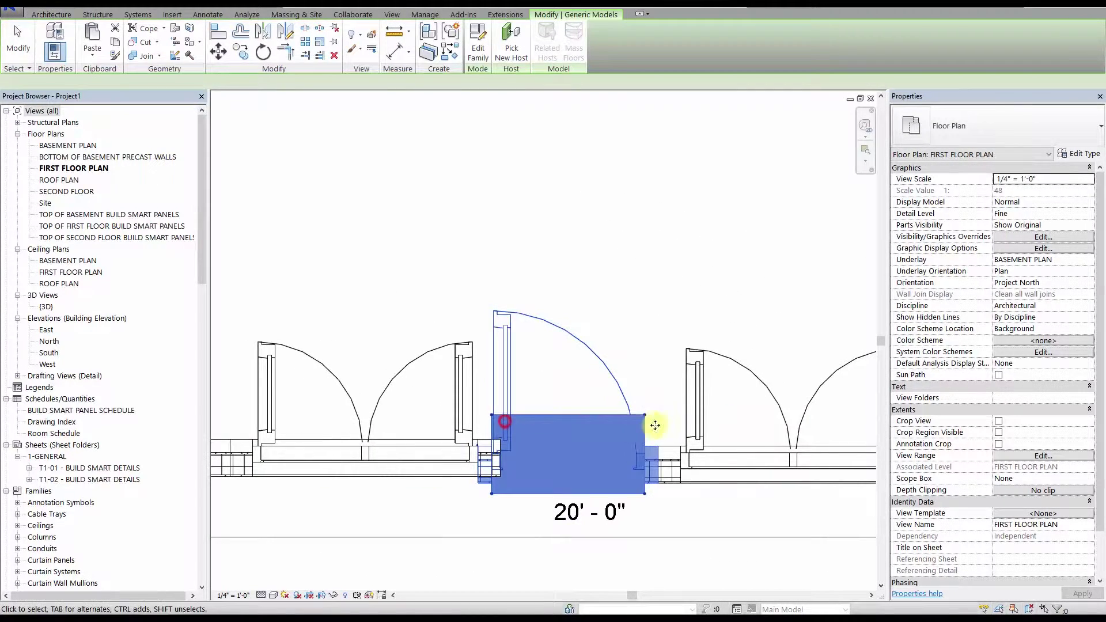
scroll(655, 425, "down", 2)
left_click(668, 419, "ctrl")
key("Delete")
scroll(483, 440, "up", 3)
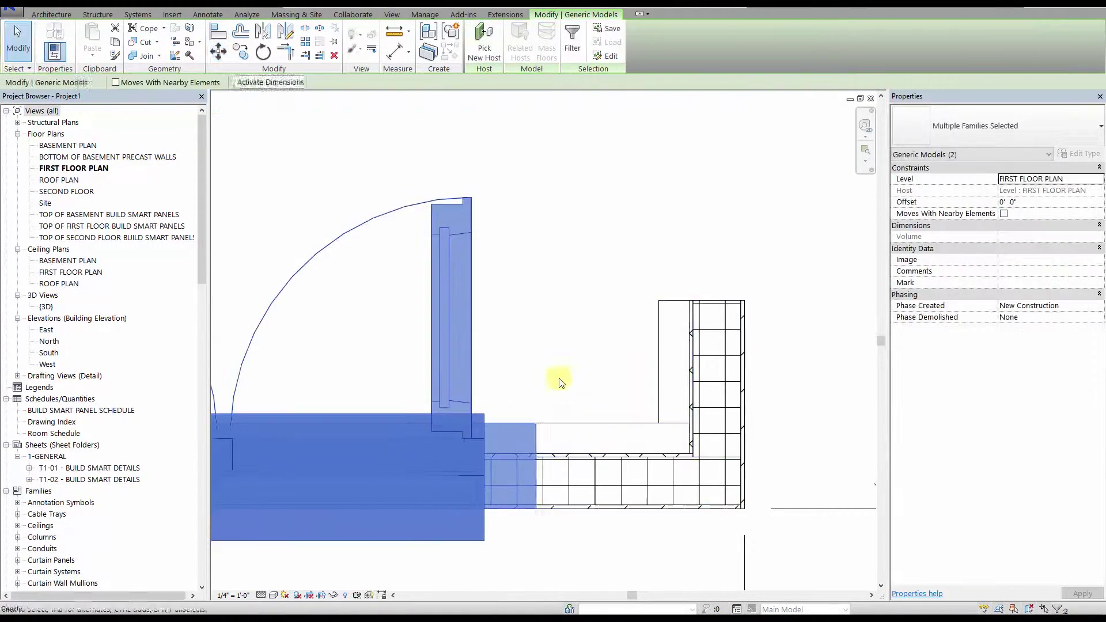
scroll(534, 393, "down", 4)
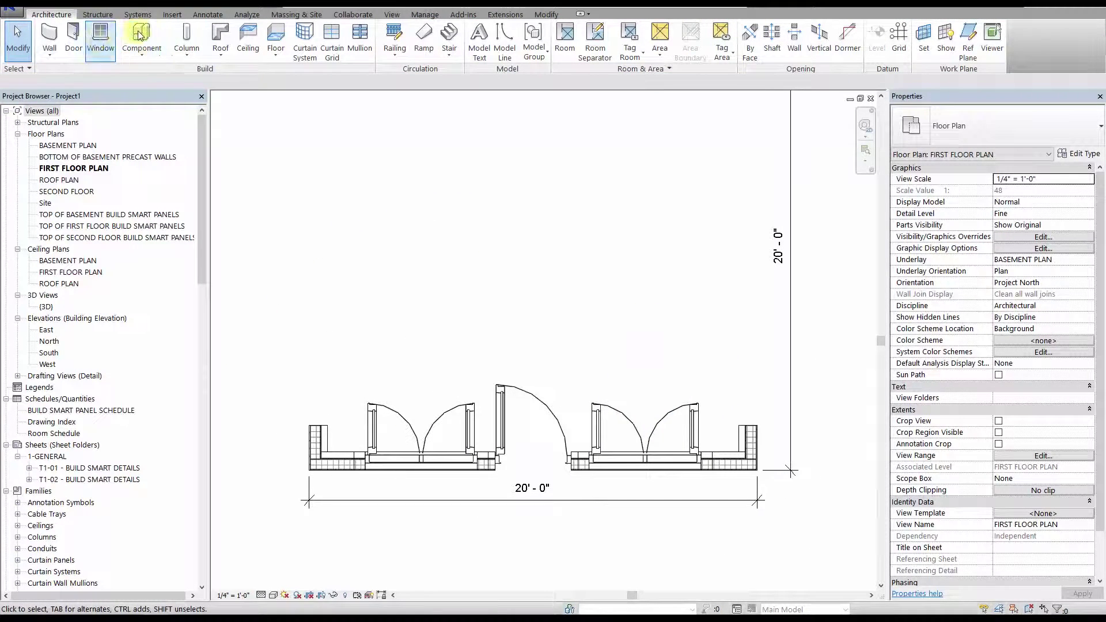
Step: Place a Build_Smart_Panel_Straight_Panel of type 8S-8 in the right wall, directly above the lower corner panel
left_click(132, 41)
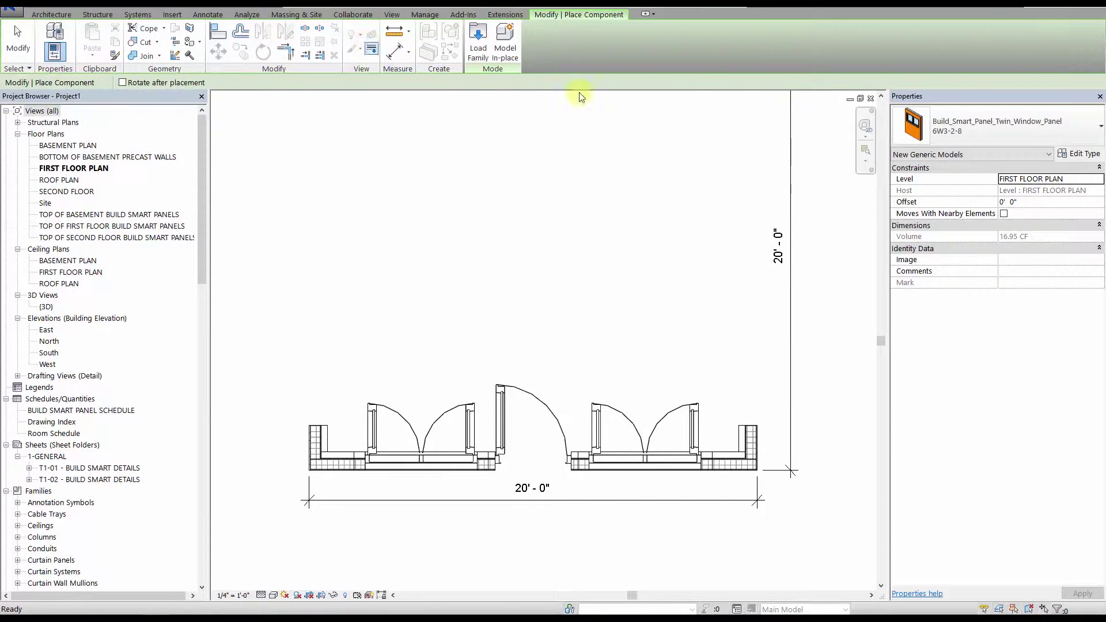
left_click(1012, 122)
scroll(934, 222, "down", 8)
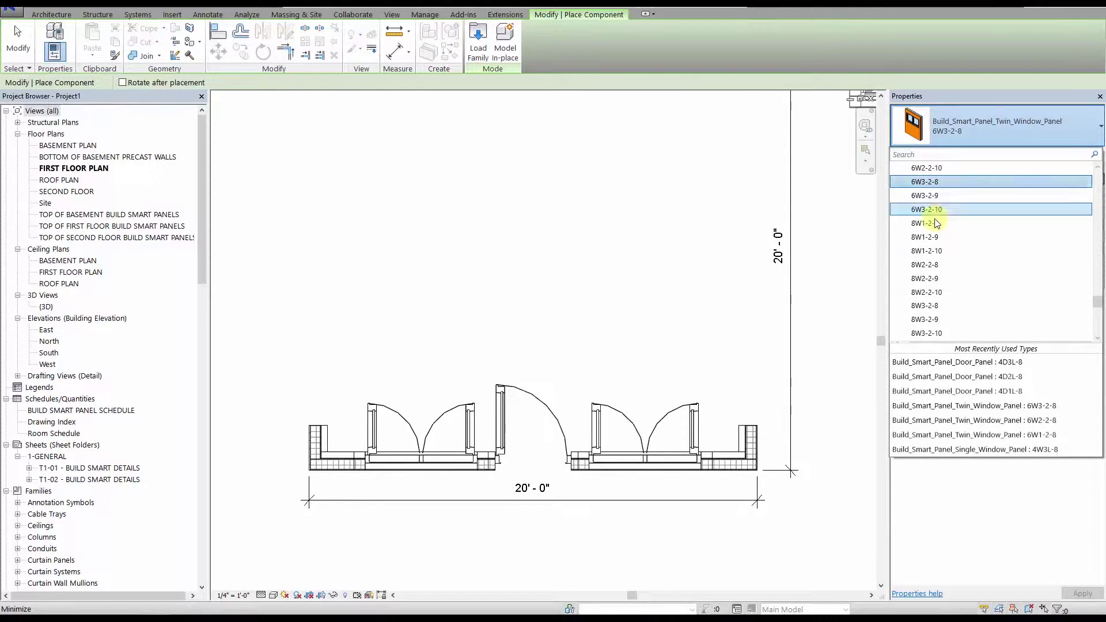
scroll(934, 223, "down", 2)
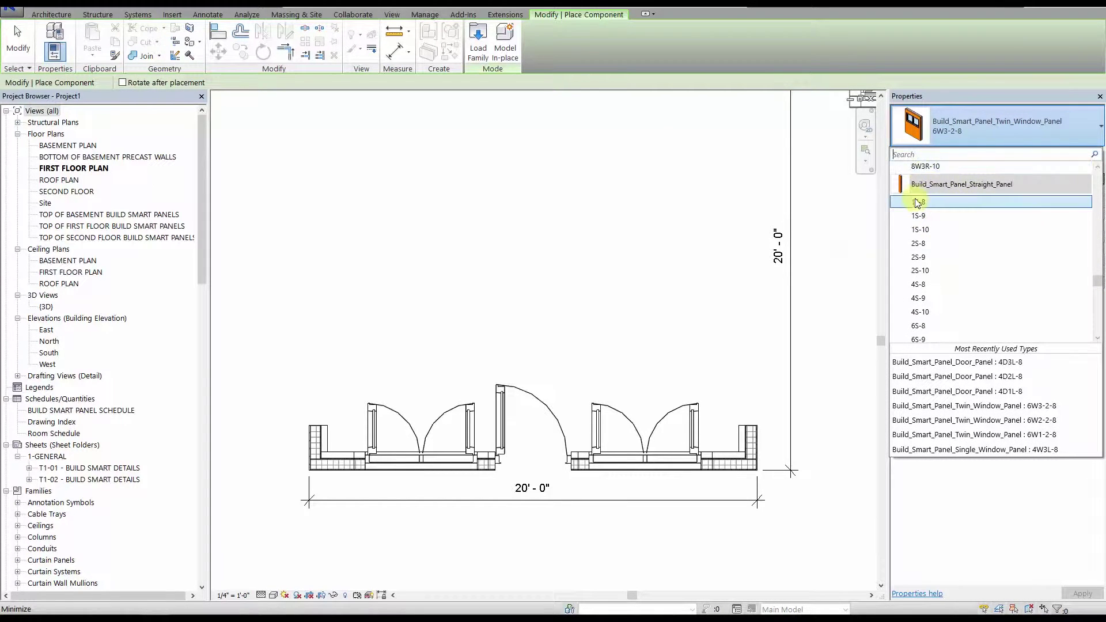
scroll(928, 285, "down", 2)
left_click(928, 285)
scroll(741, 444, "up", 4)
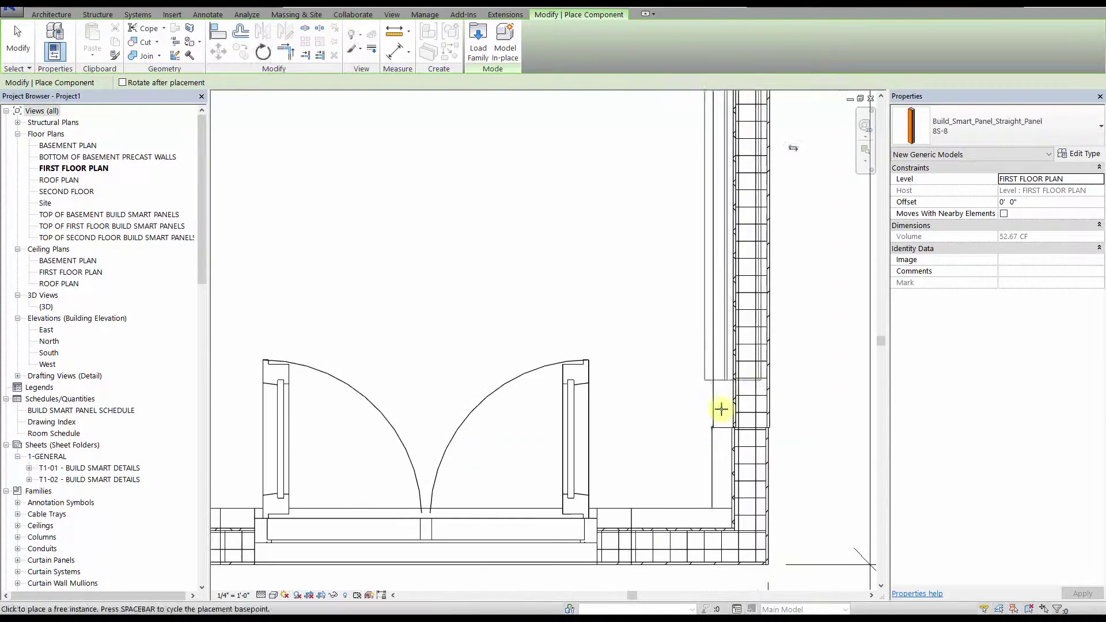
scroll(719, 407, "down", 5)
scroll(798, 263, "up", 1)
Step: Complete the right wall above the 8S-8 panel with a Build_Smart_Panel_Single_Window_Panel 6W2R-8 and a Straight_Panel 2S-8
left_click(997, 125)
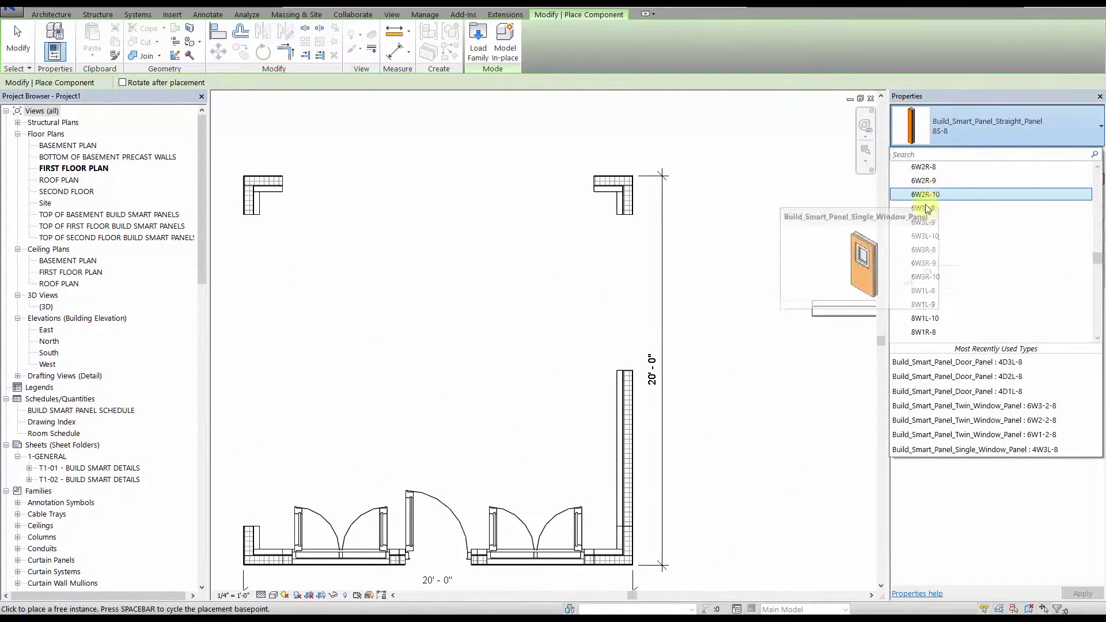
left_click(961, 207)
scroll(663, 345, "up", 3)
left_click(997, 125)
scroll(927, 275, "down", 2)
key("Escape")
key("Escape")
scroll(662, 346, "down", 5)
Step: Mirror the right wall's panels to the left wall and change them to twin window panels, 8W2-2-8 for the upper and 8W1-2-8 for the lower
left_click(520, 271)
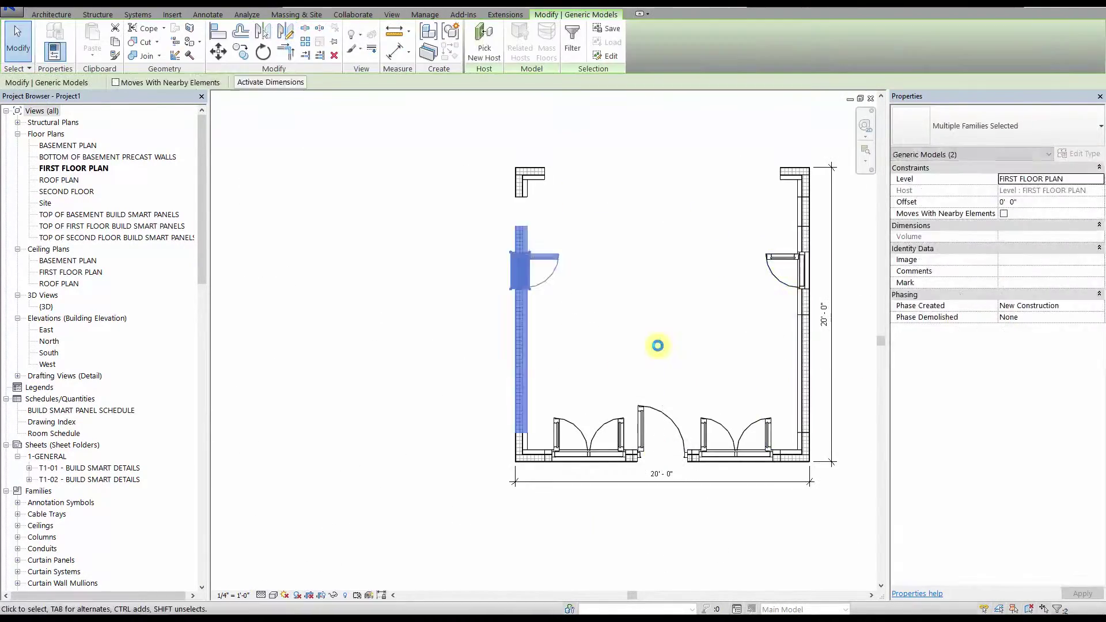
left_click(996, 125)
scroll(934, 275, "down", 3)
left_click(925, 266)
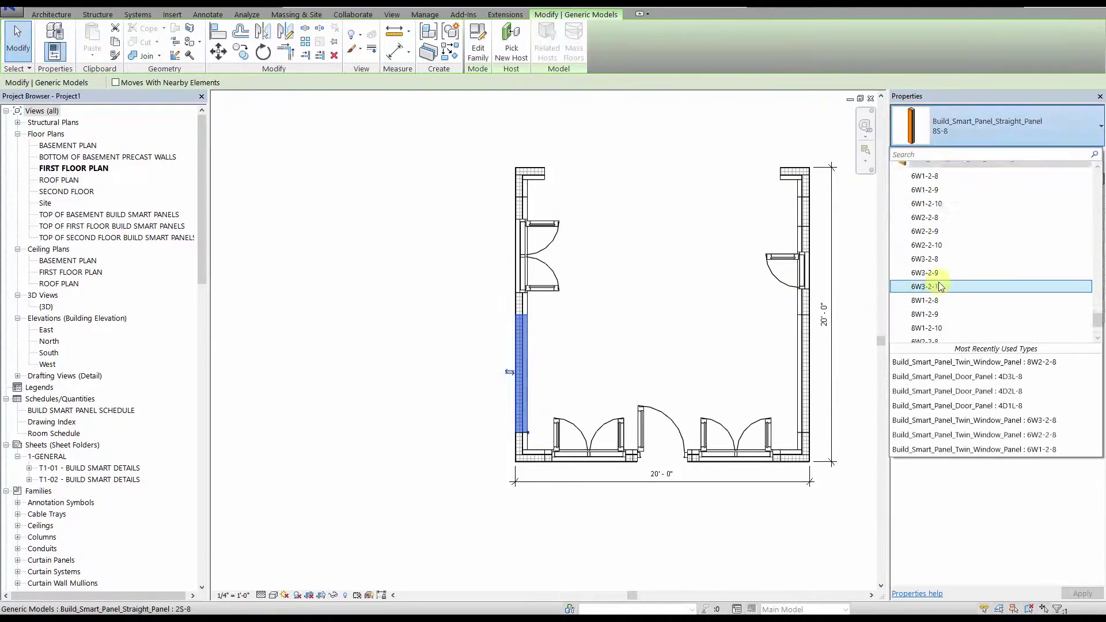
scroll(936, 265, "up", 2)
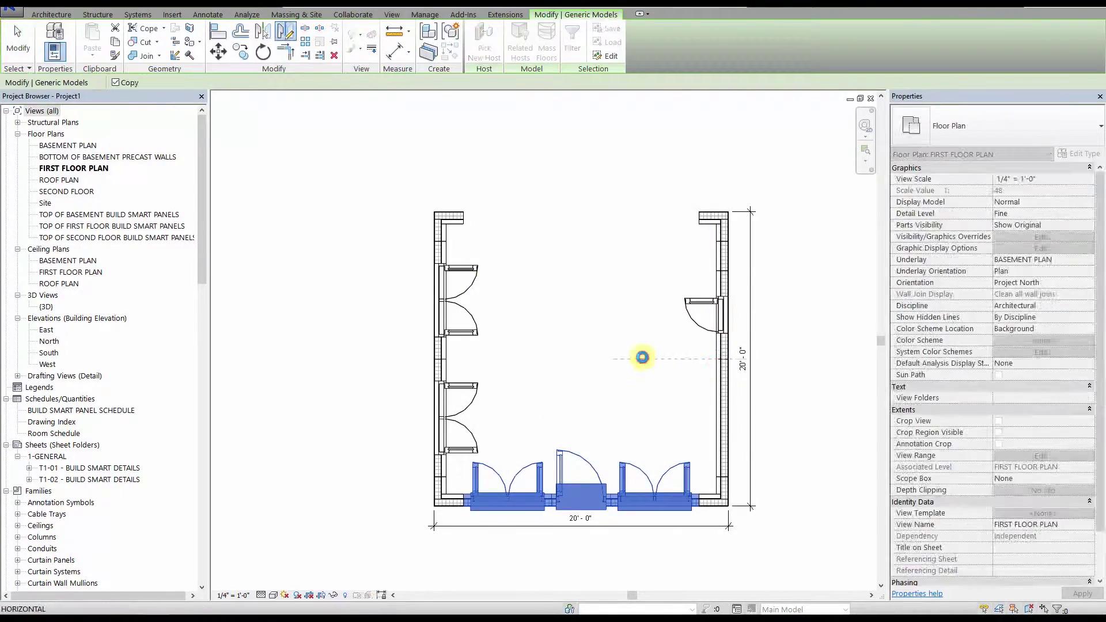
Step: Mirror the lower wall's door and twin window panels across the building's horizontal centre axis to form the upper wall
left_click(649, 153)
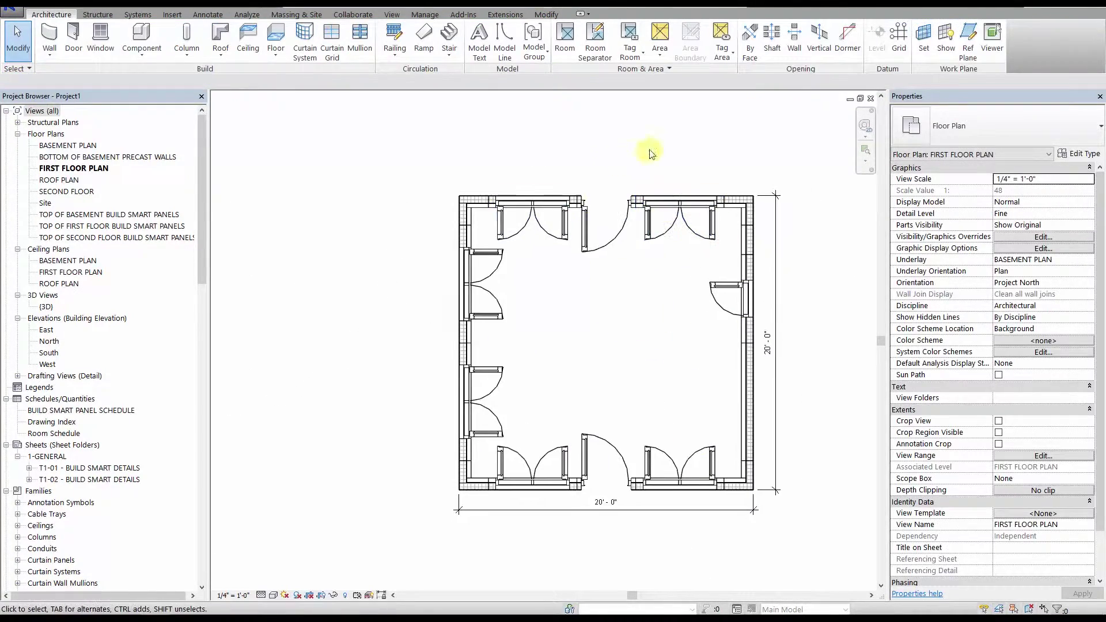
Step: Open the 3D view and change the front wall's door panel to type 4D2L-8
double_click(48, 308)
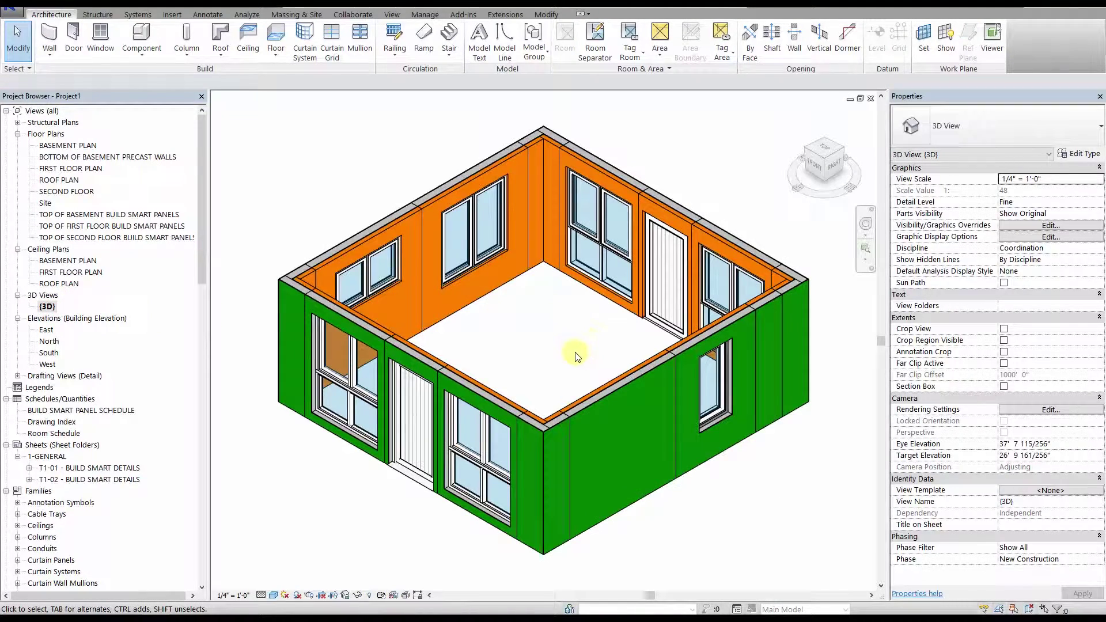
middle_click_drag(576, 354, 611, 267, "shift")
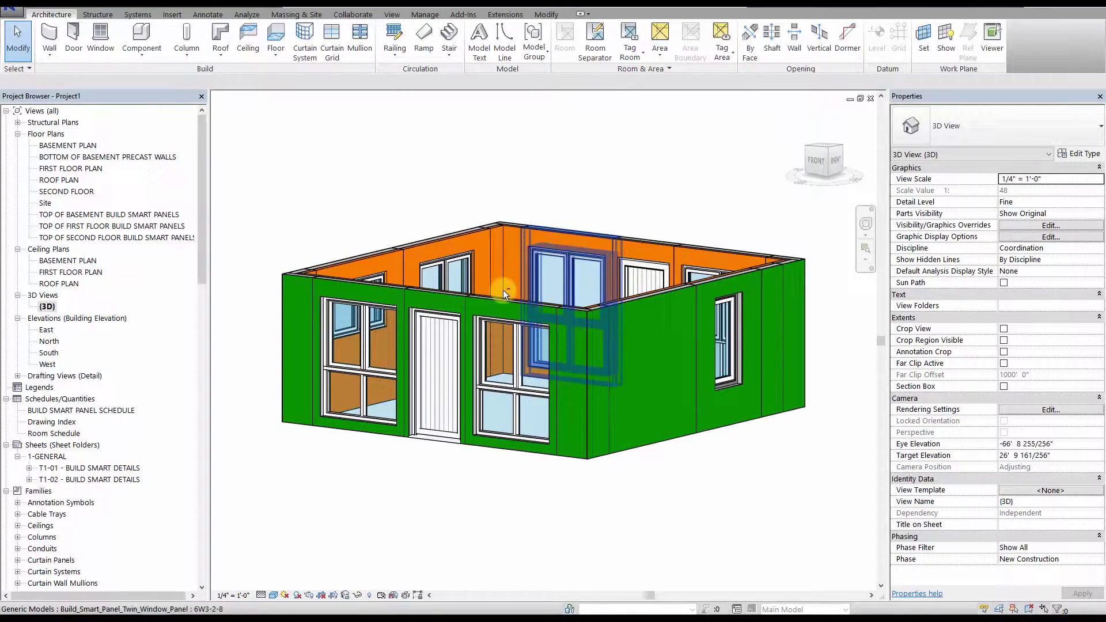
middle_click_drag(485, 340, 564, 275, "shift")
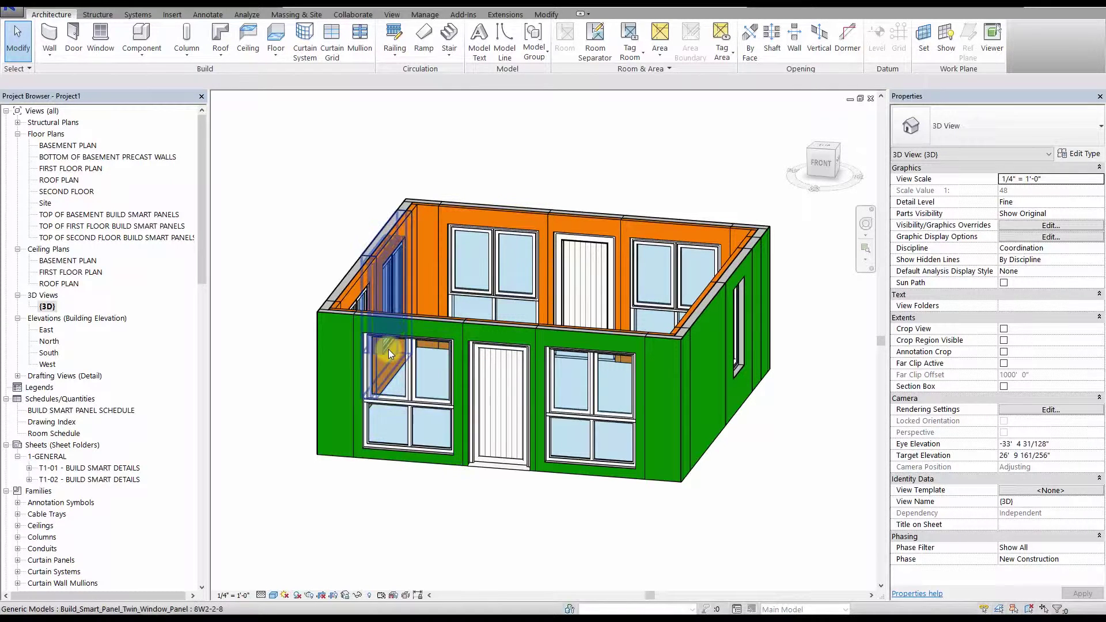
left_click(516, 399)
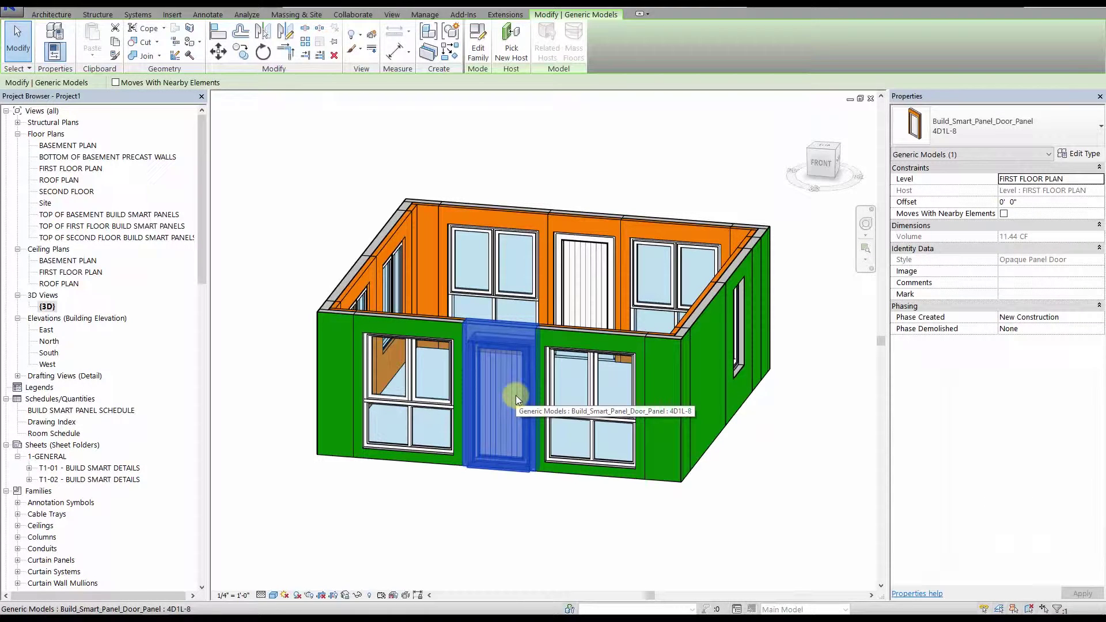
left_click(994, 123)
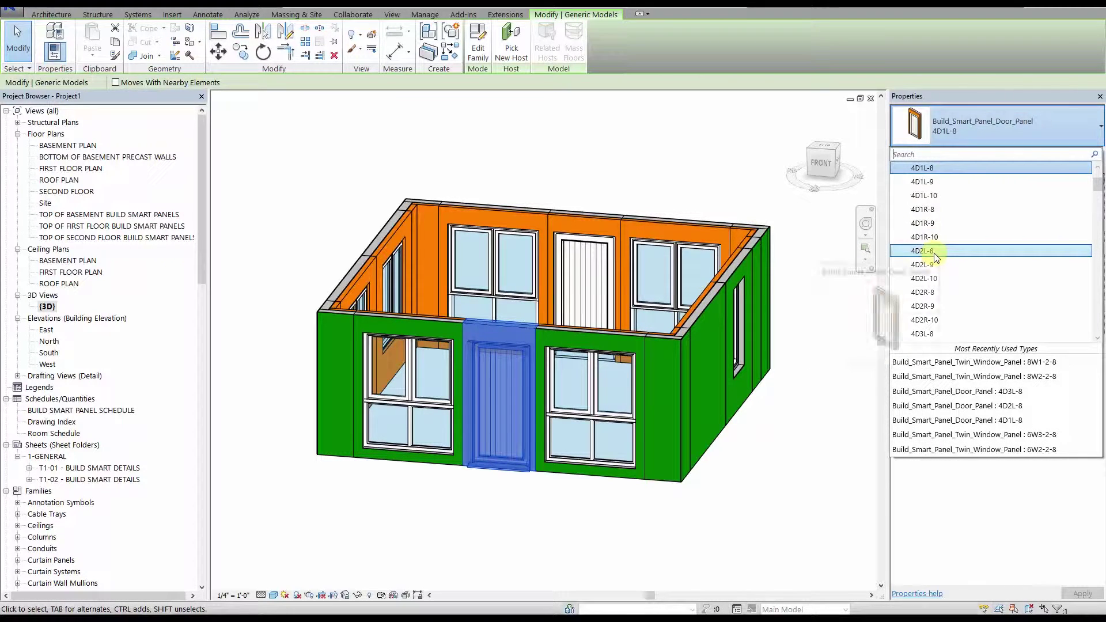
left_click(934, 252)
left_click(767, 490)
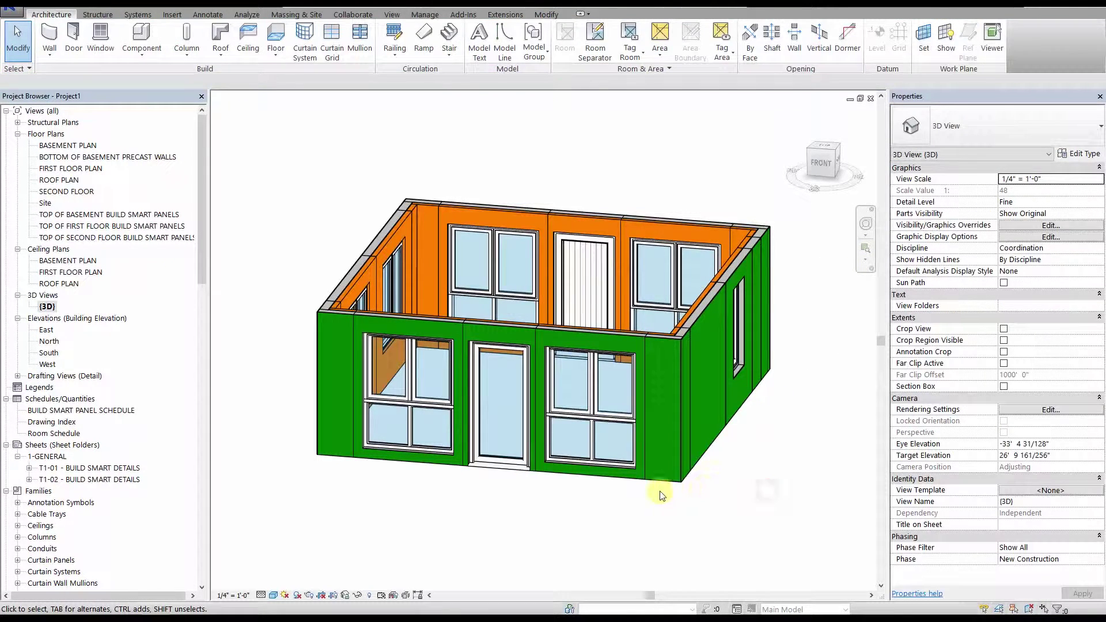
Step: Inspect the building's walls from several sides in 3D, then examine the layers at the top of a corner panel
middle_click_drag(608, 277, 551, 316)
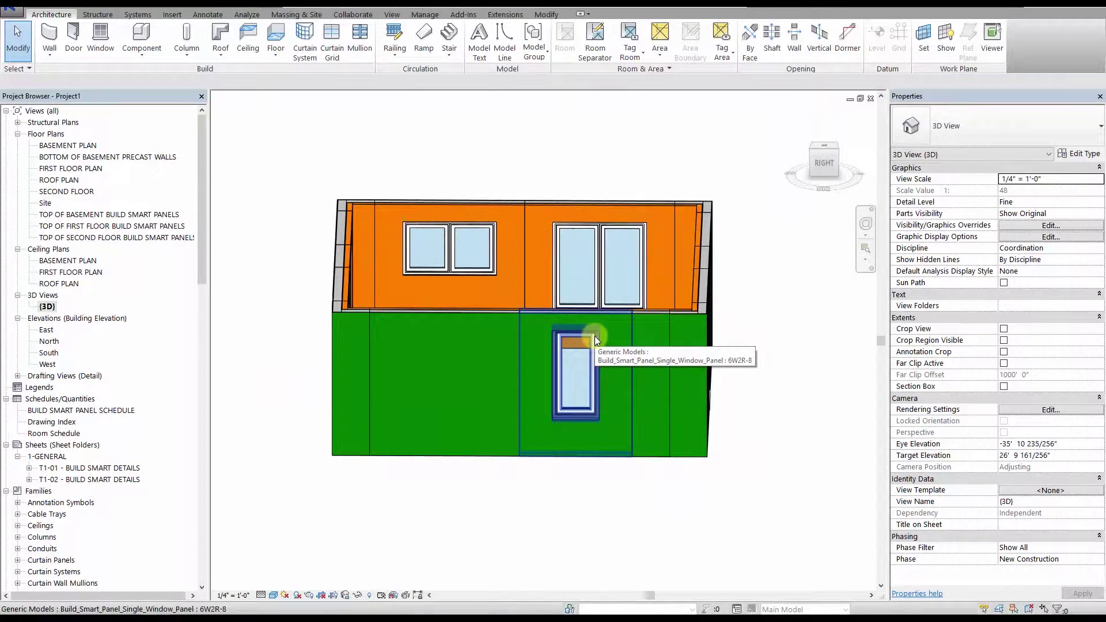
middle_click_drag(662, 307, 526, 321, "shift")
middle_click_drag(638, 306, 521, 314, "shift")
scroll(536, 329, "up", 5)
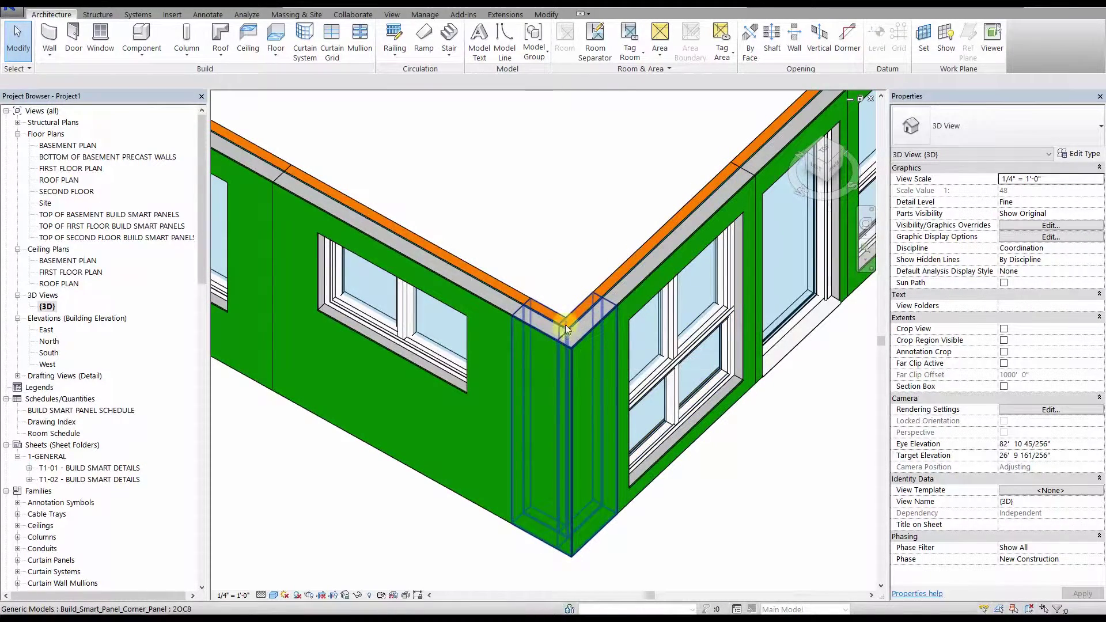
scroll(569, 318, "up", 4)
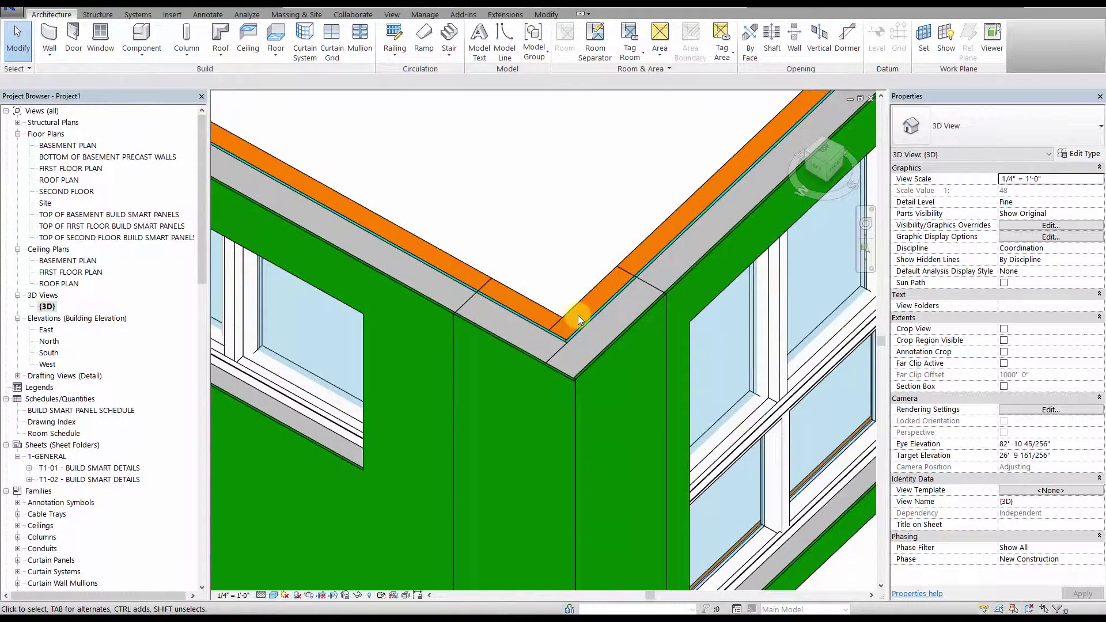
scroll(585, 311, "up", 2)
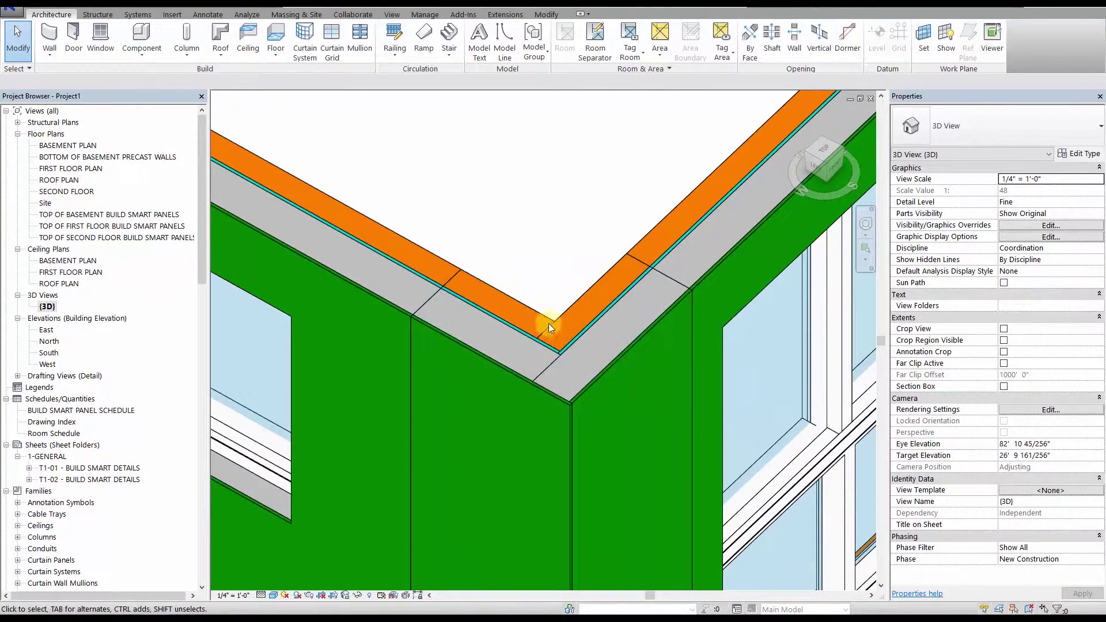
Step: Open the first floor plan and review the type properties of the lower wall's twin window panel beside the right corner
scroll(551, 288, "down", 8)
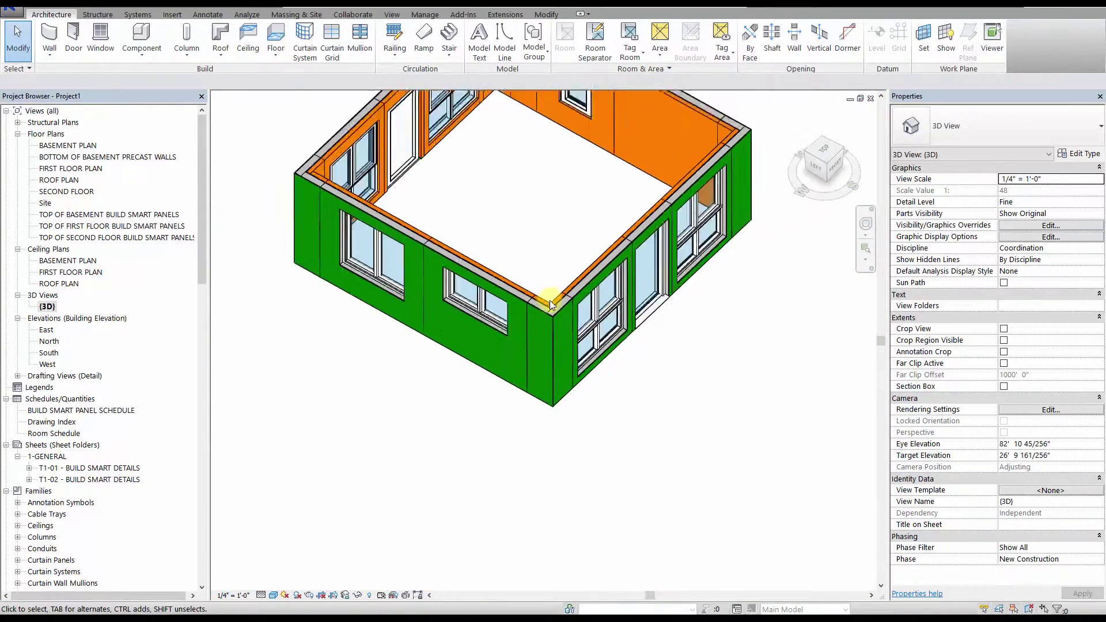
middle_click_drag(542, 287, 544, 288, "shift")
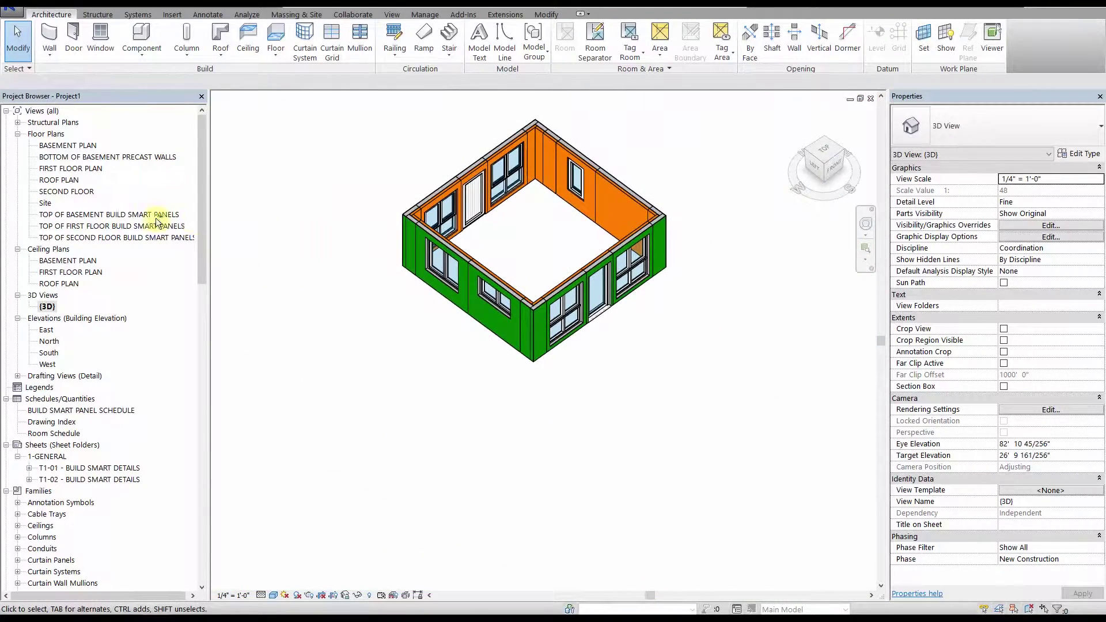
left_click(84, 168)
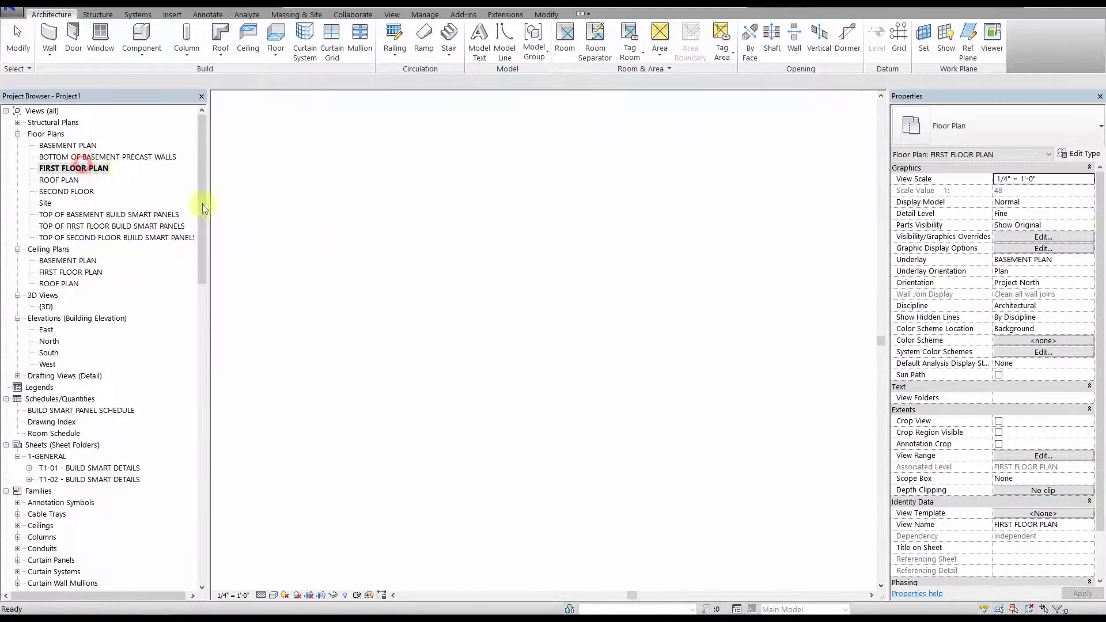
left_click(610, 440)
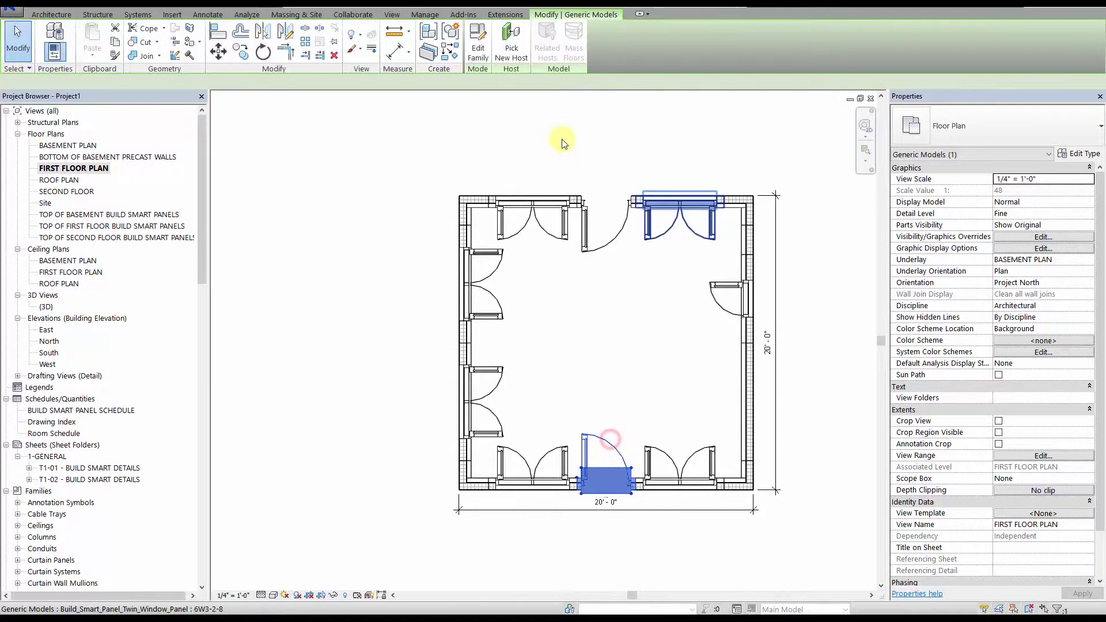
left_click(654, 321)
left_click(657, 453)
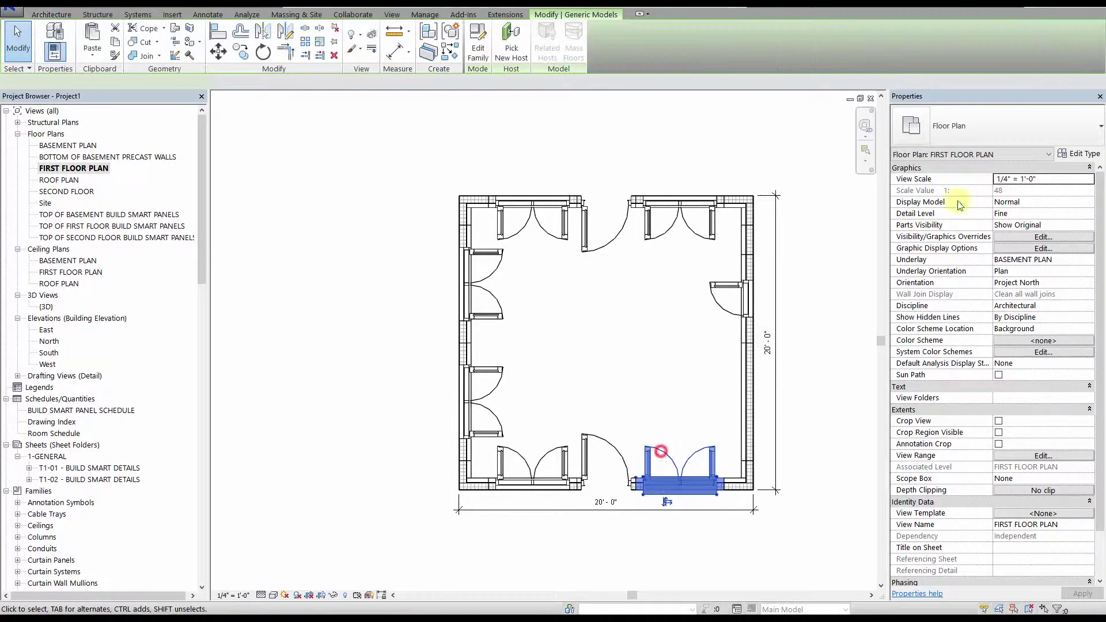
left_click(1083, 156)
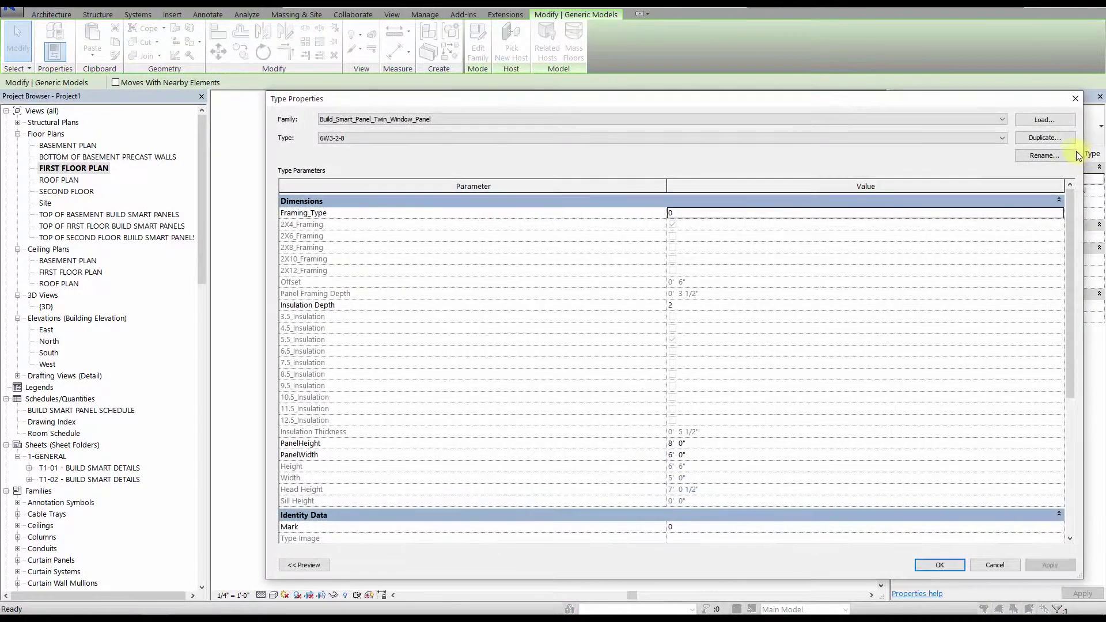
left_click_drag(671, 101, 596, 98)
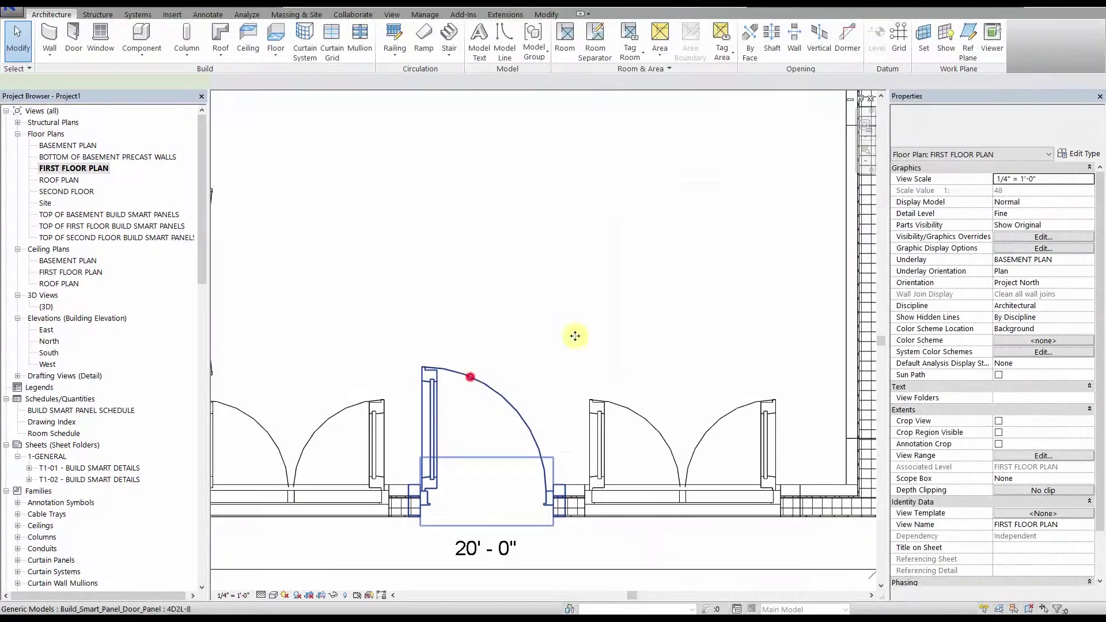
Step: Open the type properties of the lower wall's door panel and read the option codes for its Insulation Depth
left_click(469, 376)
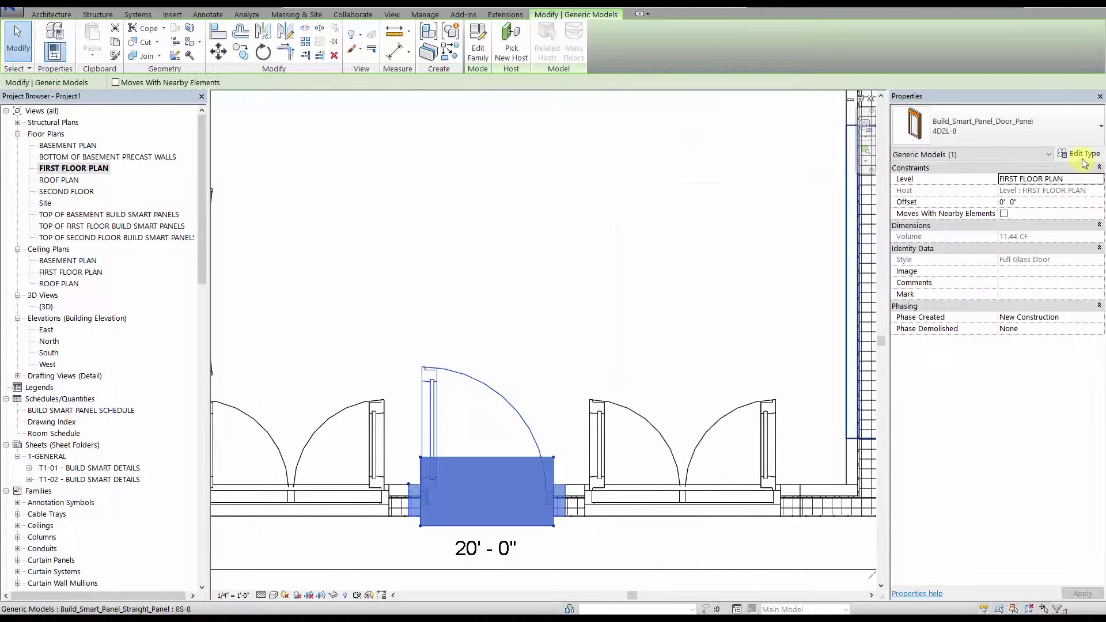
left_click(1083, 161)
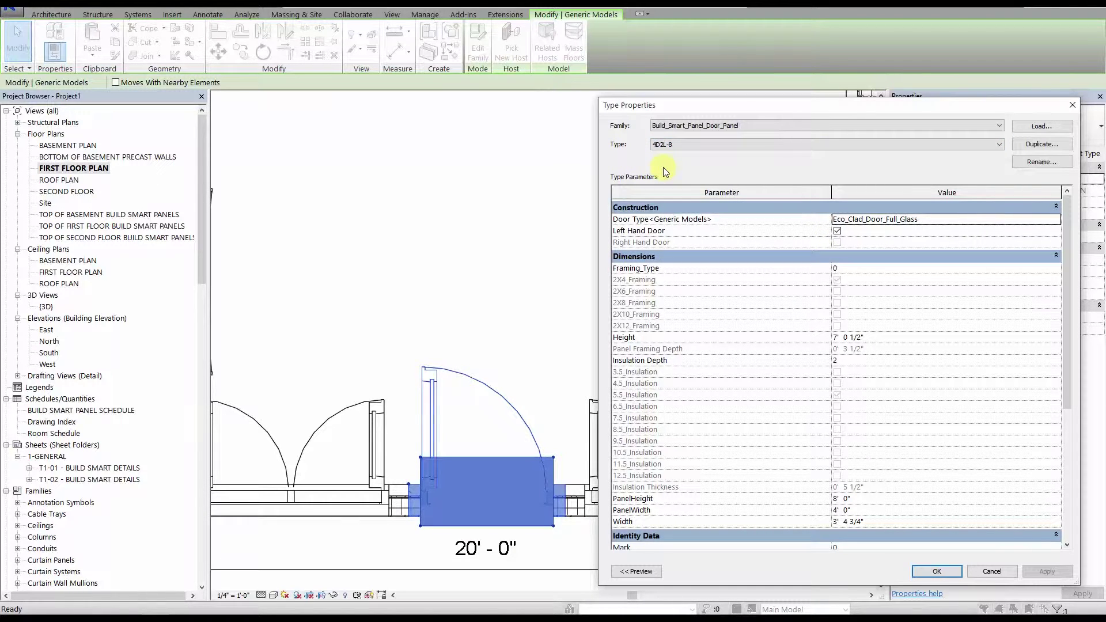
left_click(1055, 207)
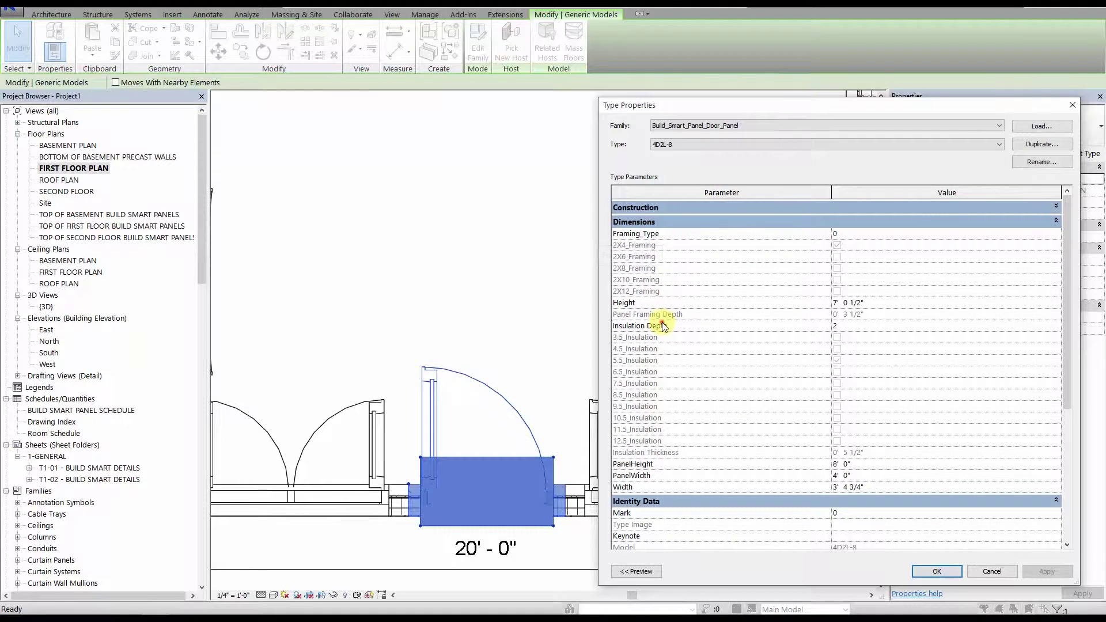
mouse_move(664, 326)
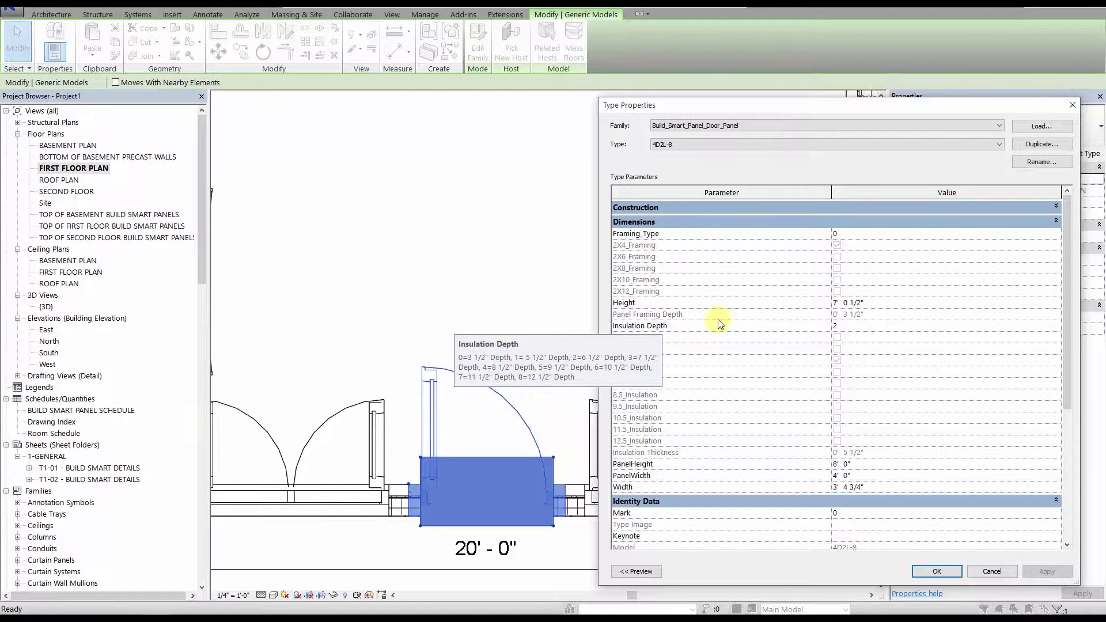
Step: Try the 2x8 framing on the door panel type by applying Framing_Type 2
left_click(1058, 233)
left_click(1000, 257)
left_click(1058, 231)
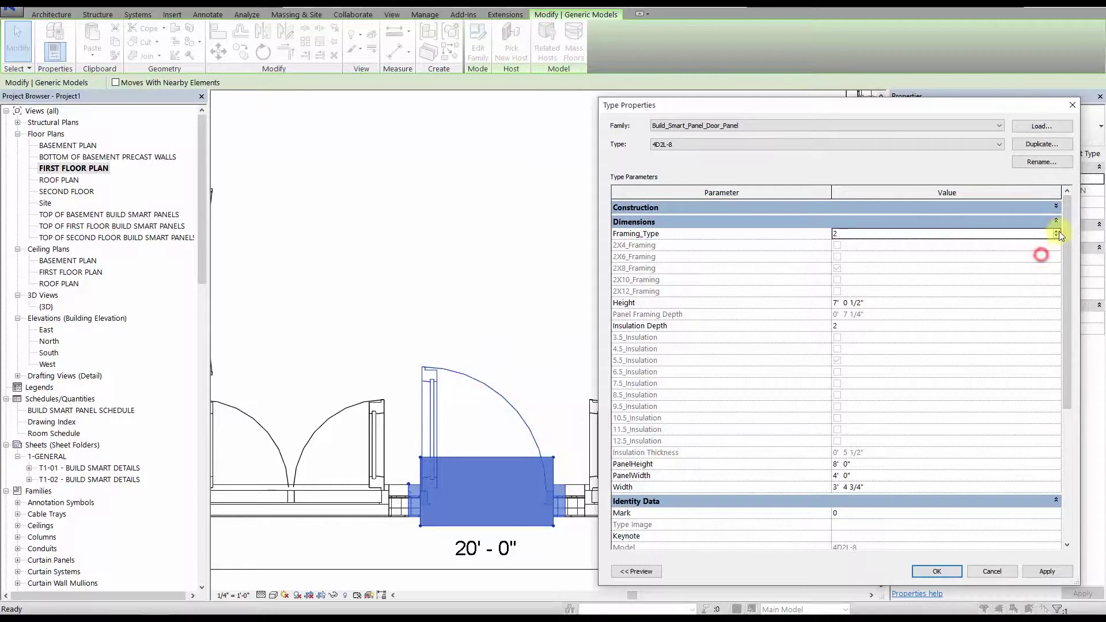
left_click(1058, 238)
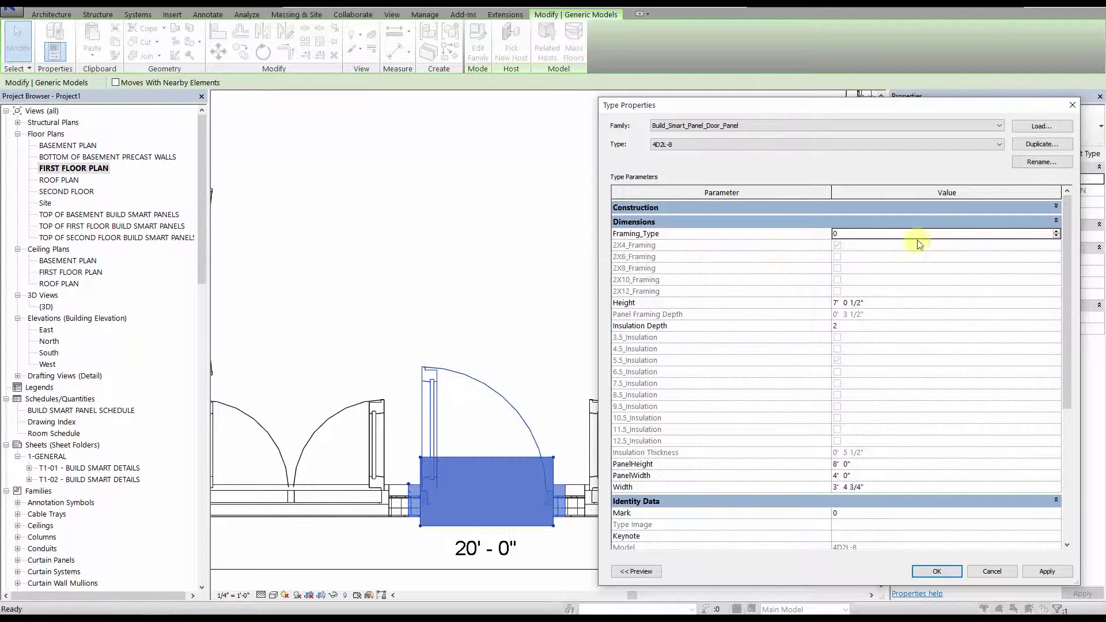
left_click(977, 235)
left_click(1058, 233)
left_click(1046, 572)
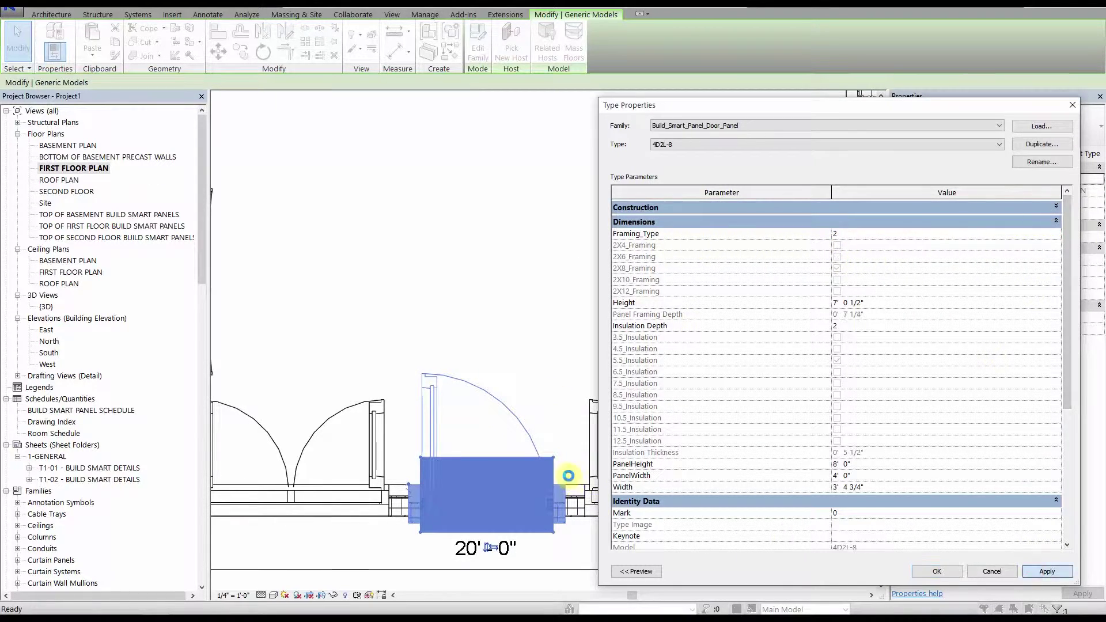
Step: Try Framing_Type 3 on the door panel type, and restore Framing_Type to 0
type("3")
left_click(1047, 572)
left_click(903, 235)
type("0")
left_click(1047, 571)
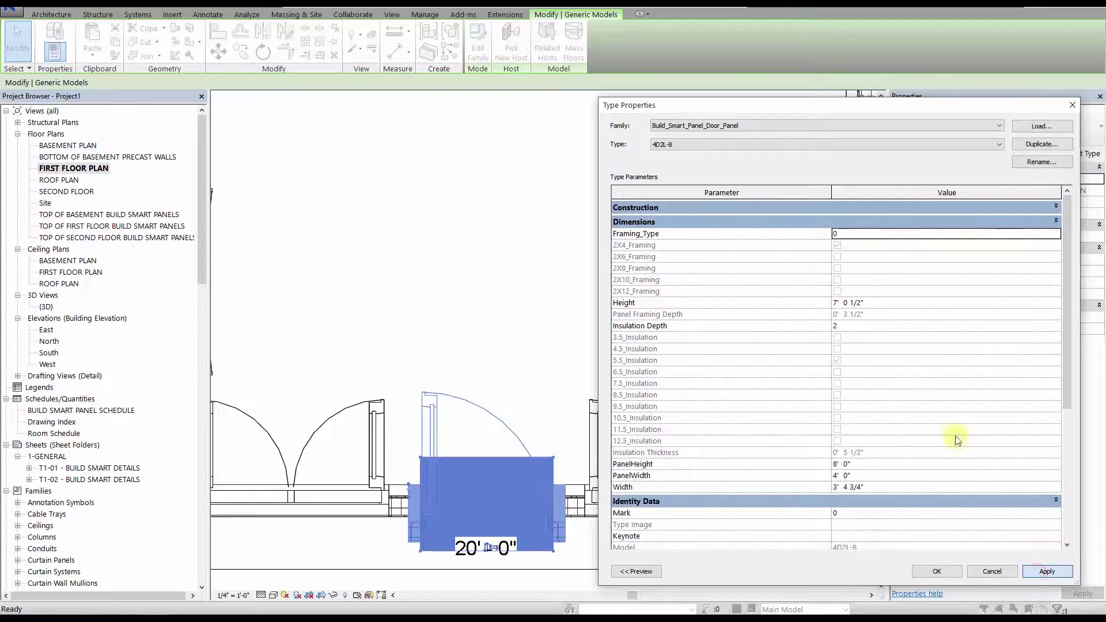
Step: Try thicker insulation on the door panel type by raising Insulation Depth in stages up to 6 and applying it
left_click(922, 326)
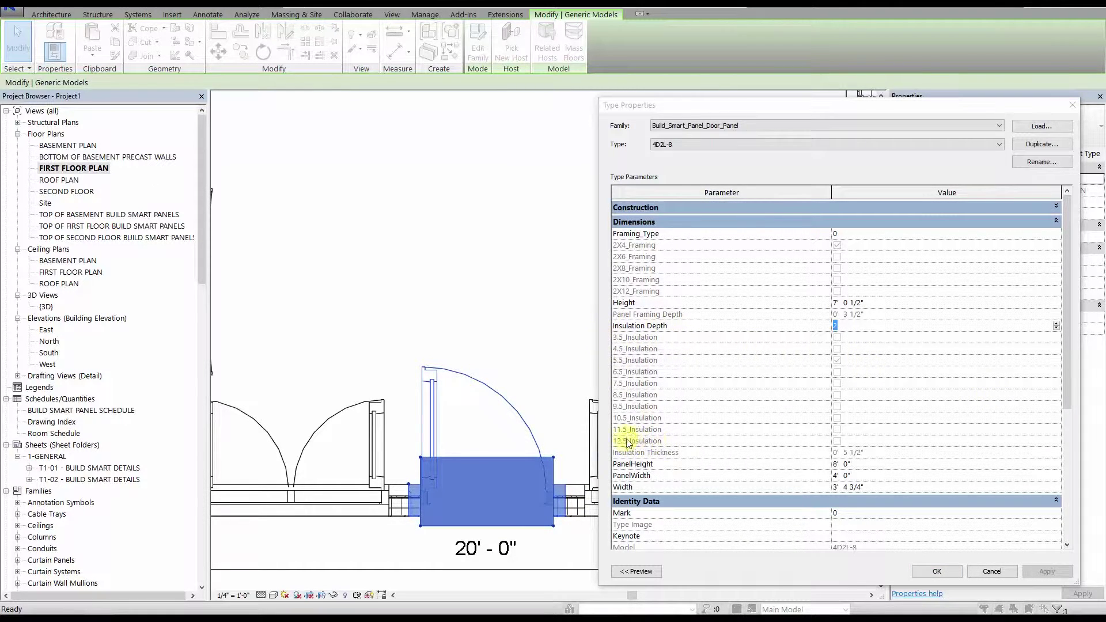
left_click(698, 441)
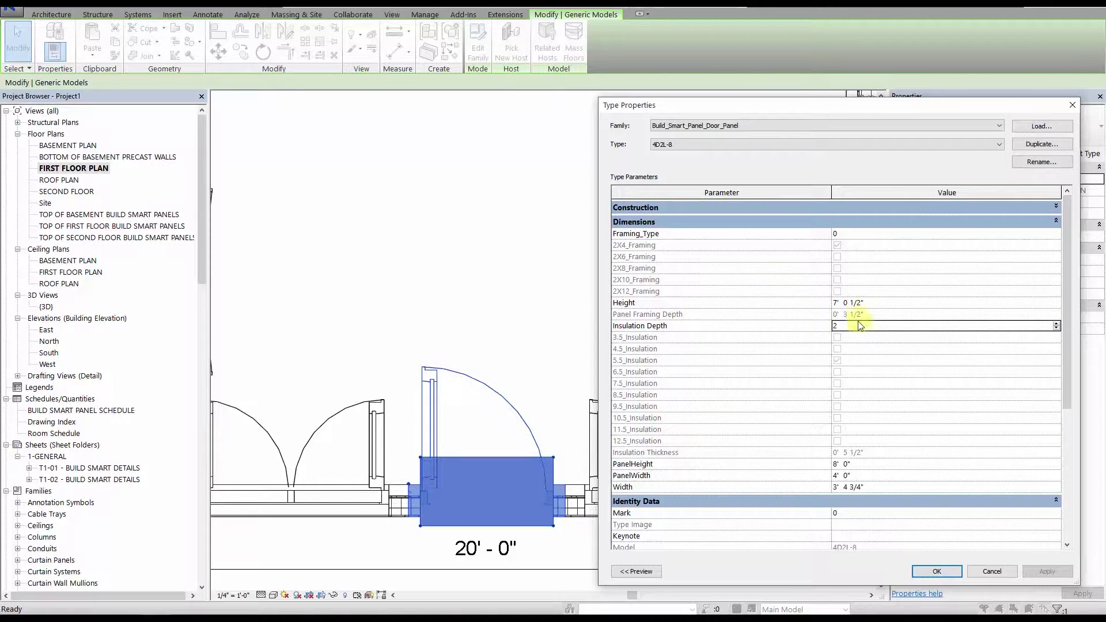
left_click(1057, 324)
left_click(1057, 324)
left_click(1048, 571)
left_click(1057, 324)
left_click(1056, 324)
left_click(1047, 571)
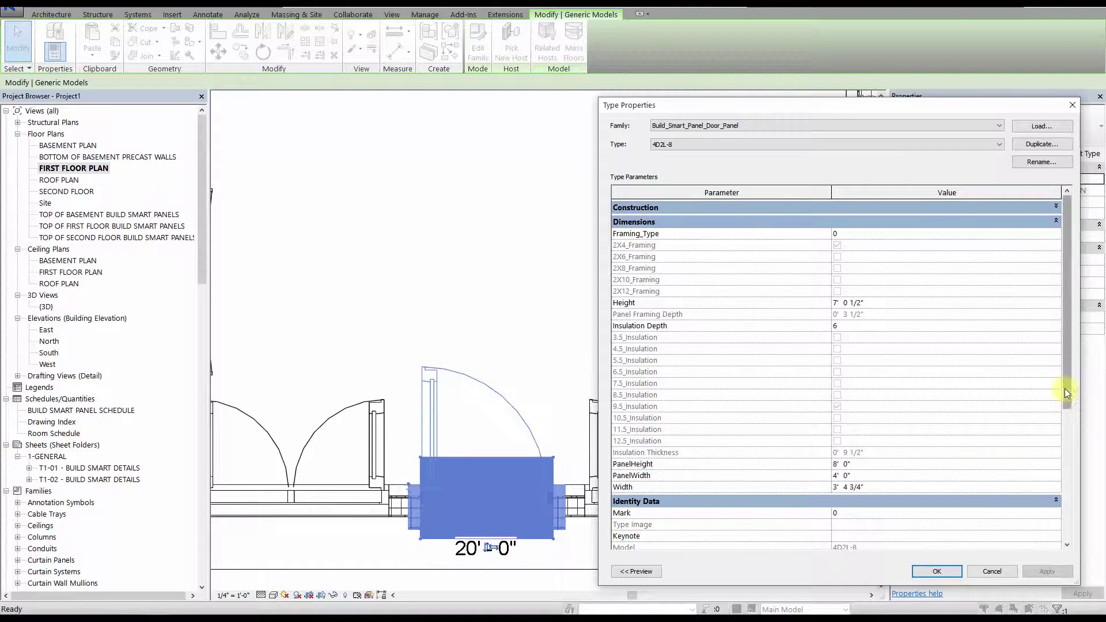
Step: Review the door panel type's identity data, restore Insulation Depth to 2 and deselect the panel
left_click_drag(1066, 403, 1054, 533)
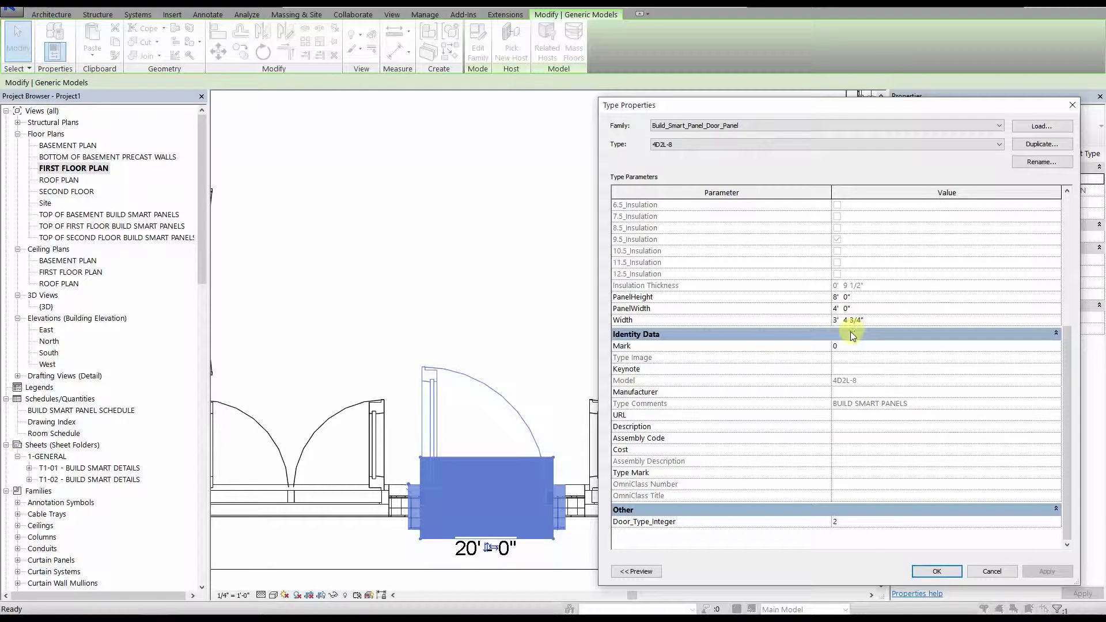
left_click(642, 381)
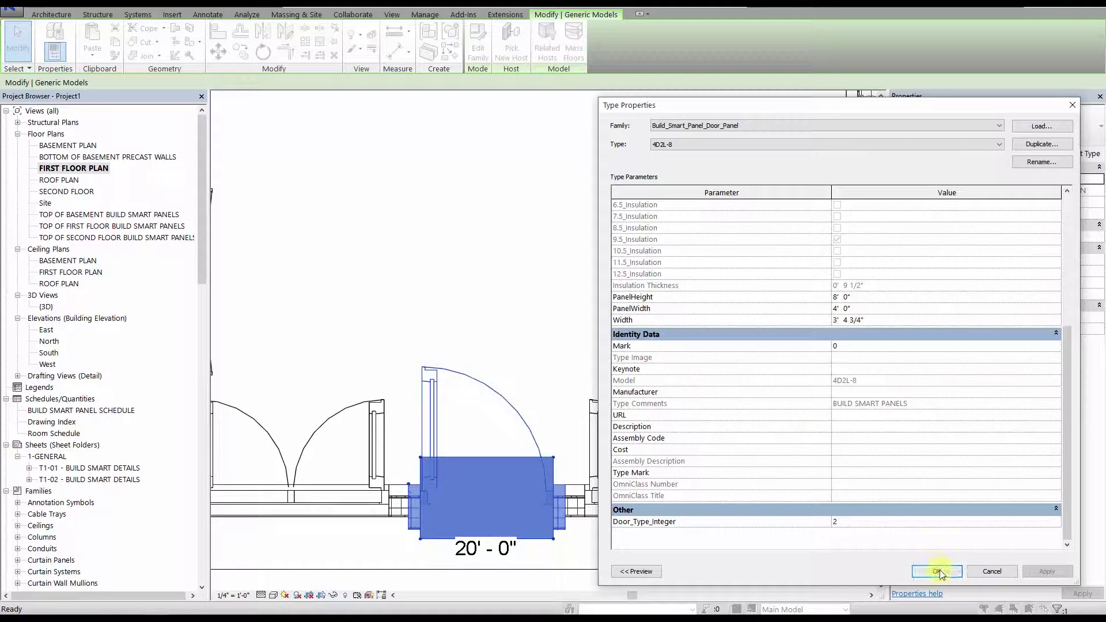
left_click_drag(1063, 483, 1067, 347)
left_click(844, 328)
type("2")
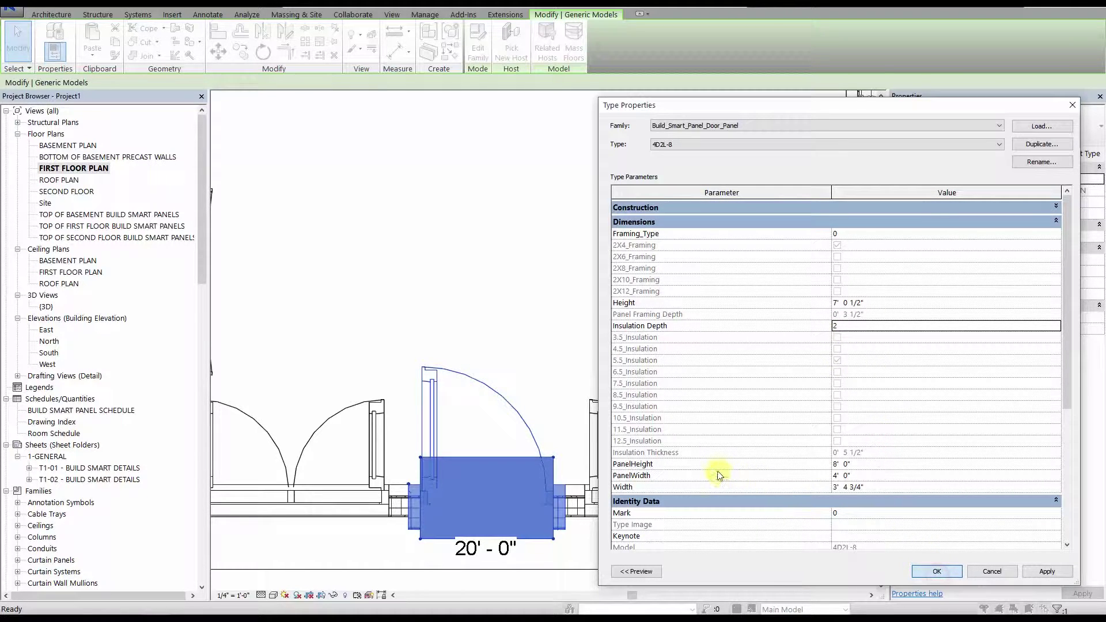
key("Return")
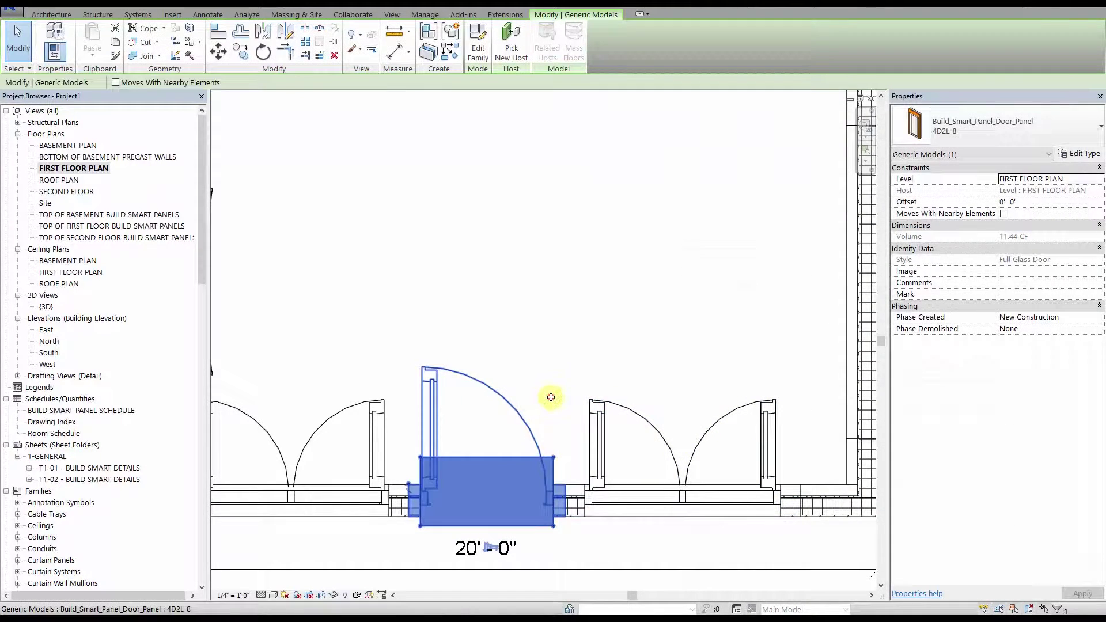
left_click(582, 358)
Step: Start a wall of type Exterior - Clapboard Siding with Rainscreen Battens and examine its layers in the type preview
scroll(590, 343, "down", 3)
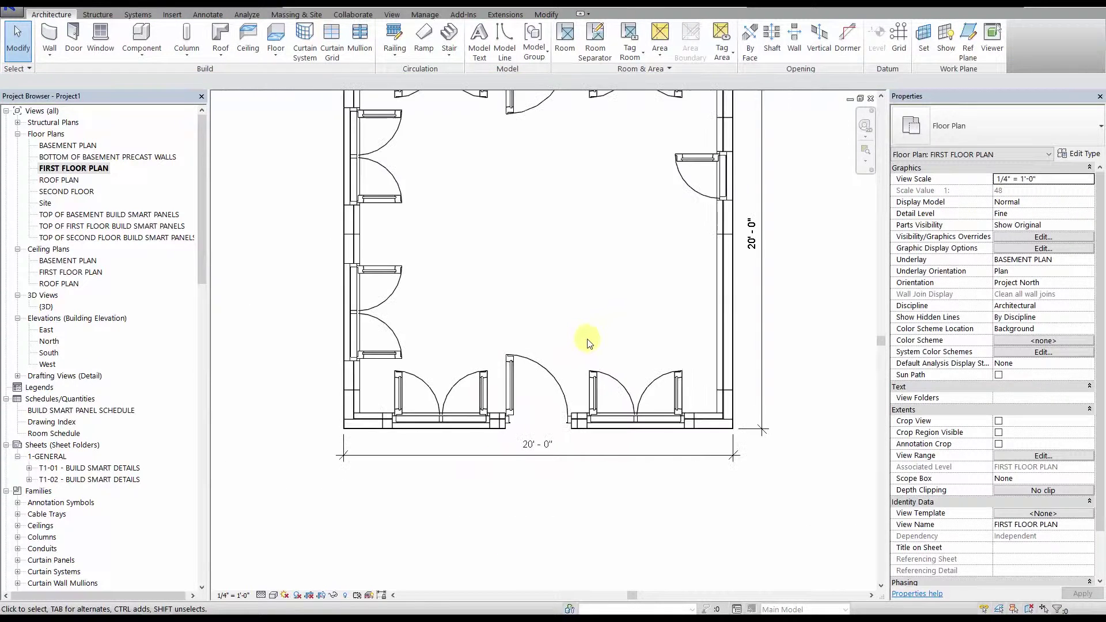
middle_click_drag(545, 352, 599, 425)
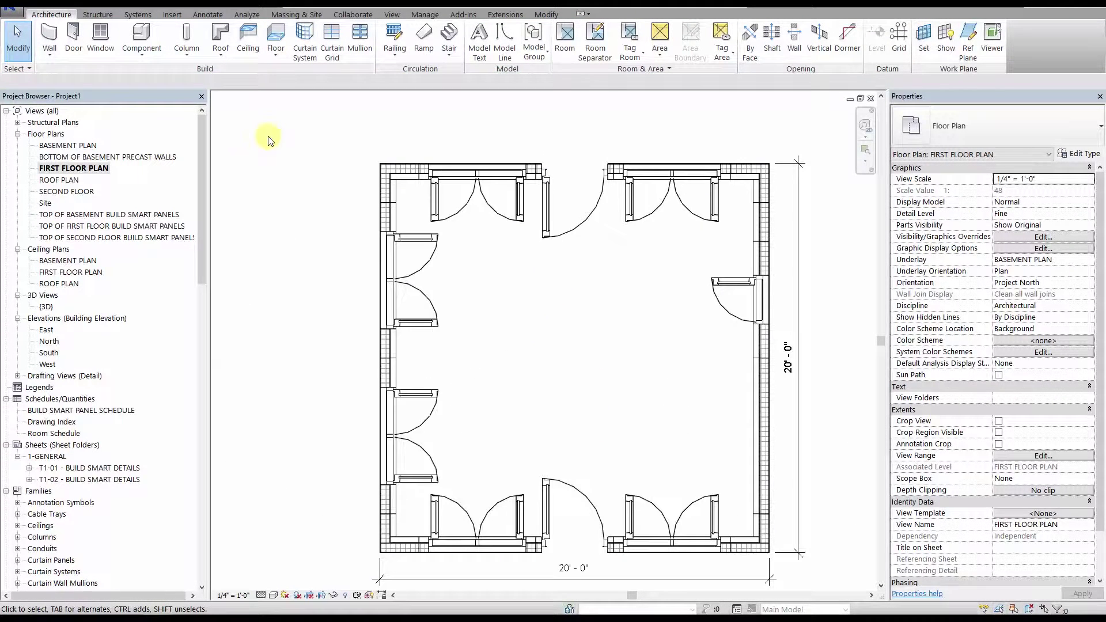
left_click(51, 33)
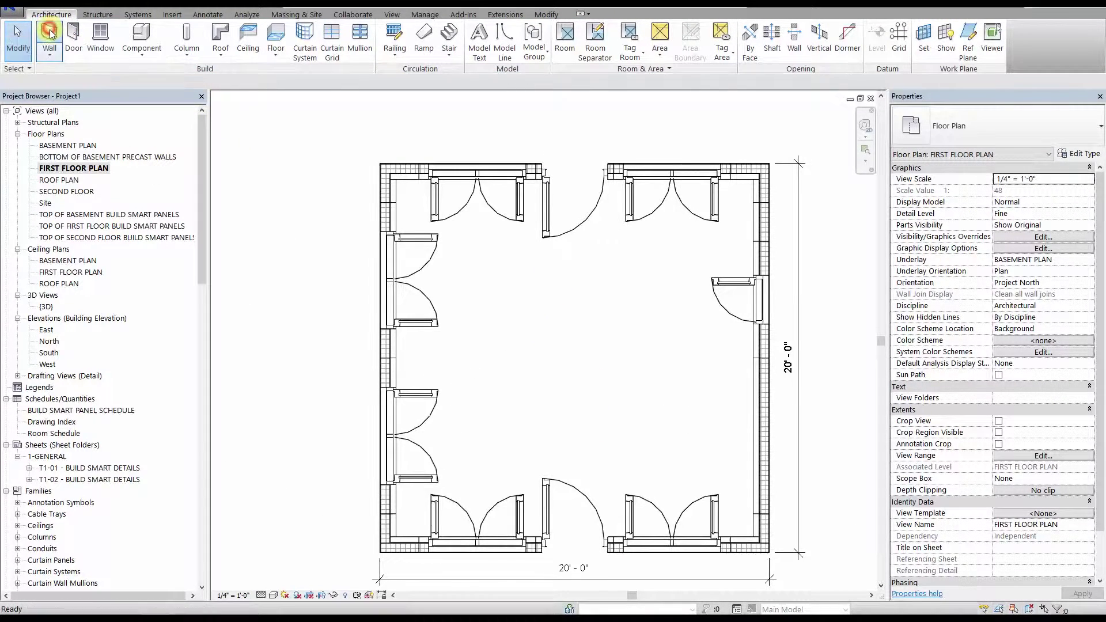
left_click(996, 126)
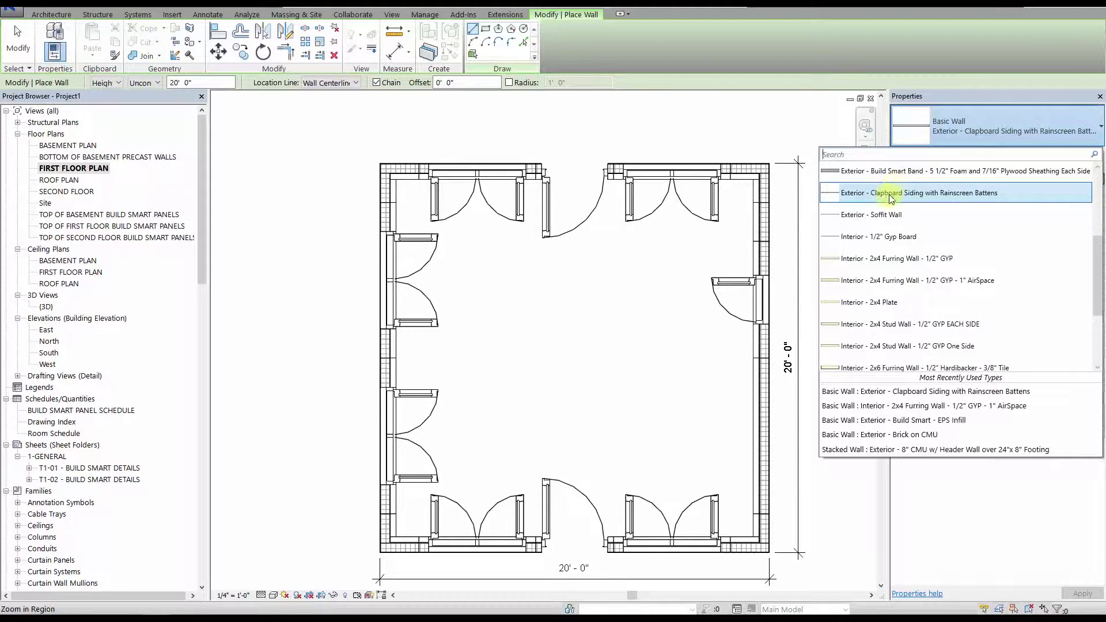
left_click(894, 200)
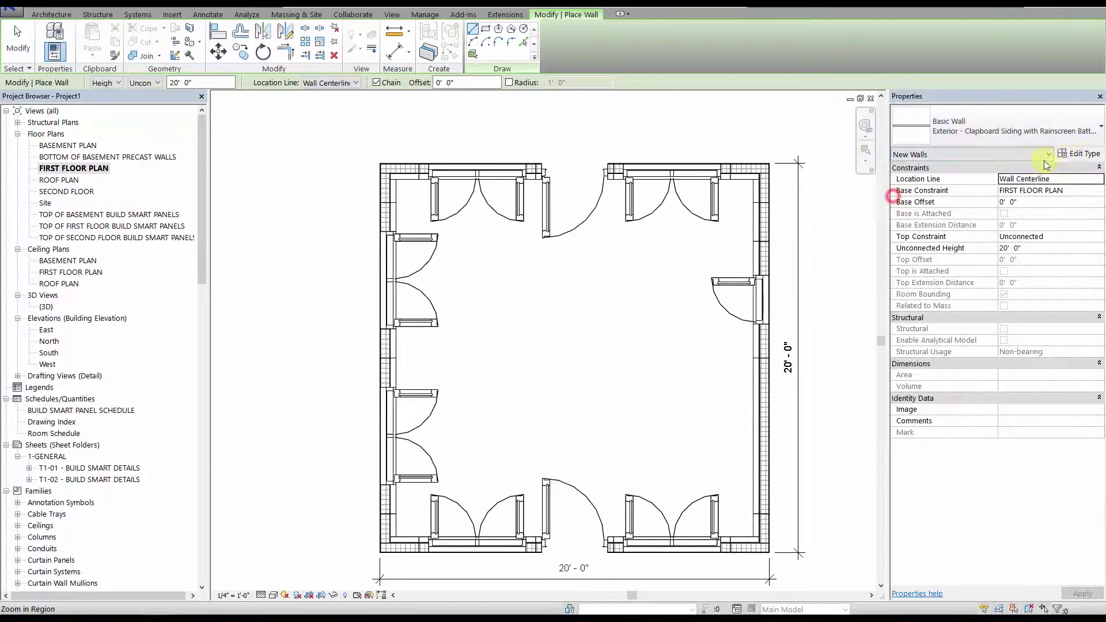
left_click(1082, 153)
left_click(636, 571)
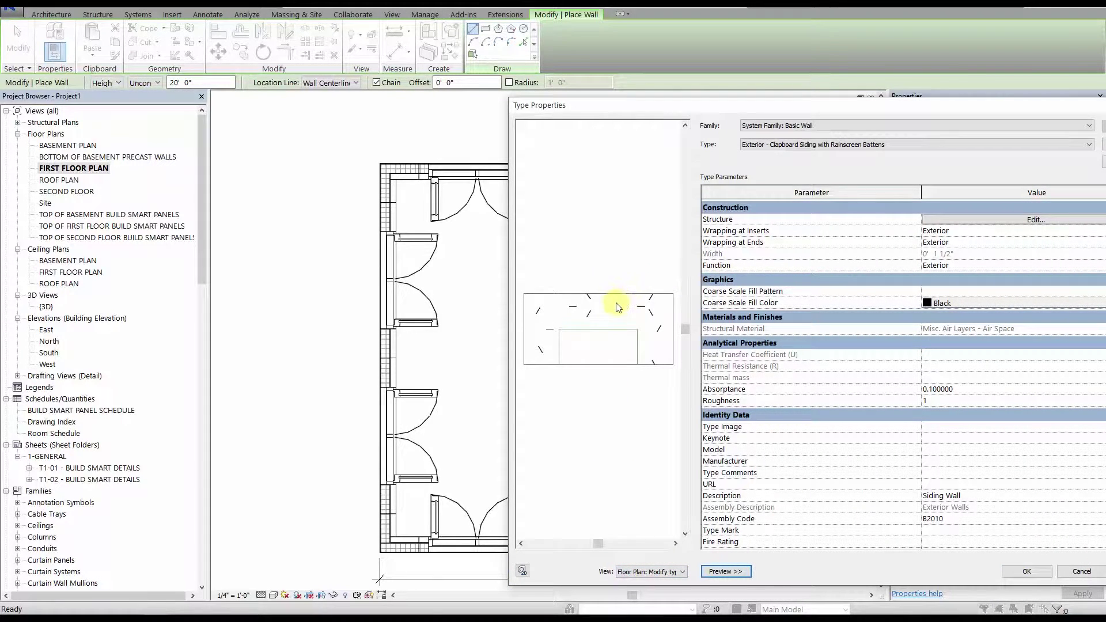
left_click(597, 354)
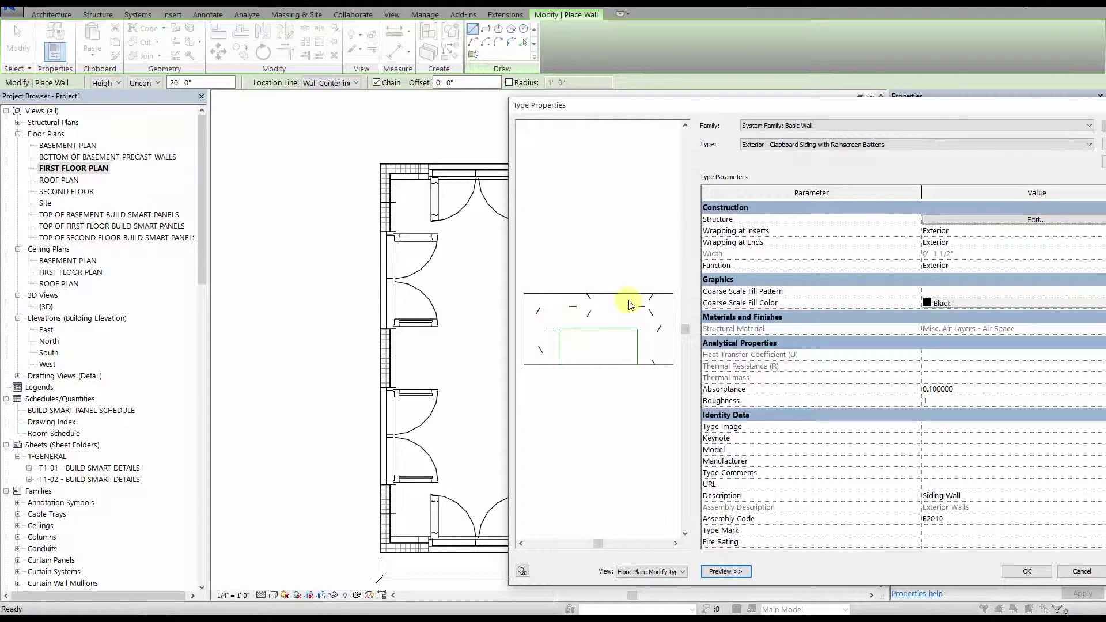
left_click_drag(793, 106, 708, 109)
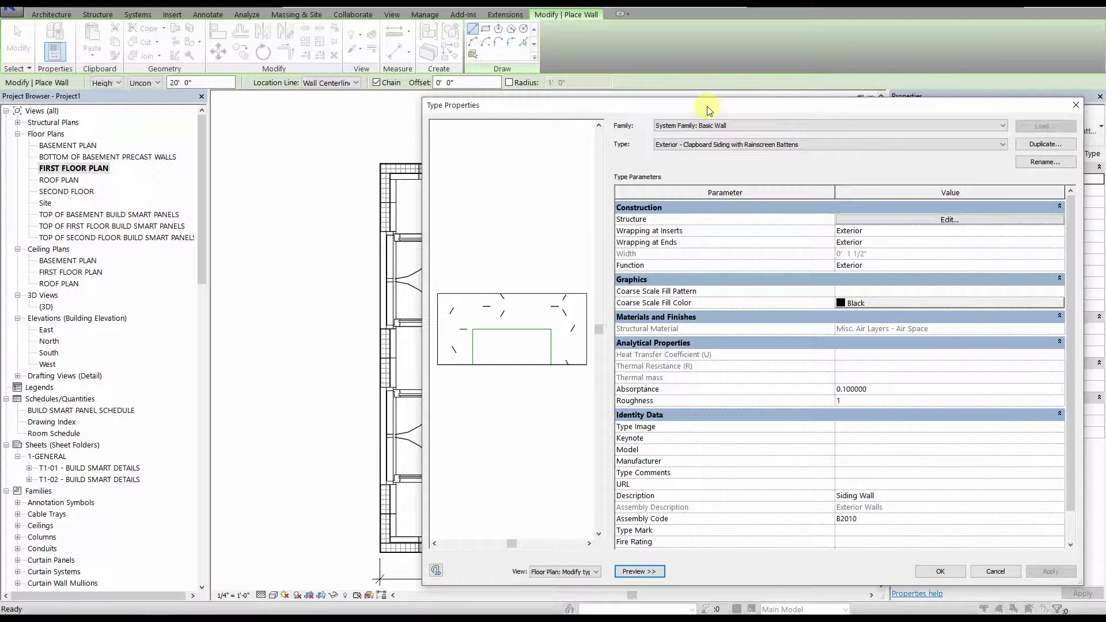
Step: Choose the wall type Exterior - 2x4 Stud Wall - Hardboard and duplicate it under the suggested name
left_click(804, 143)
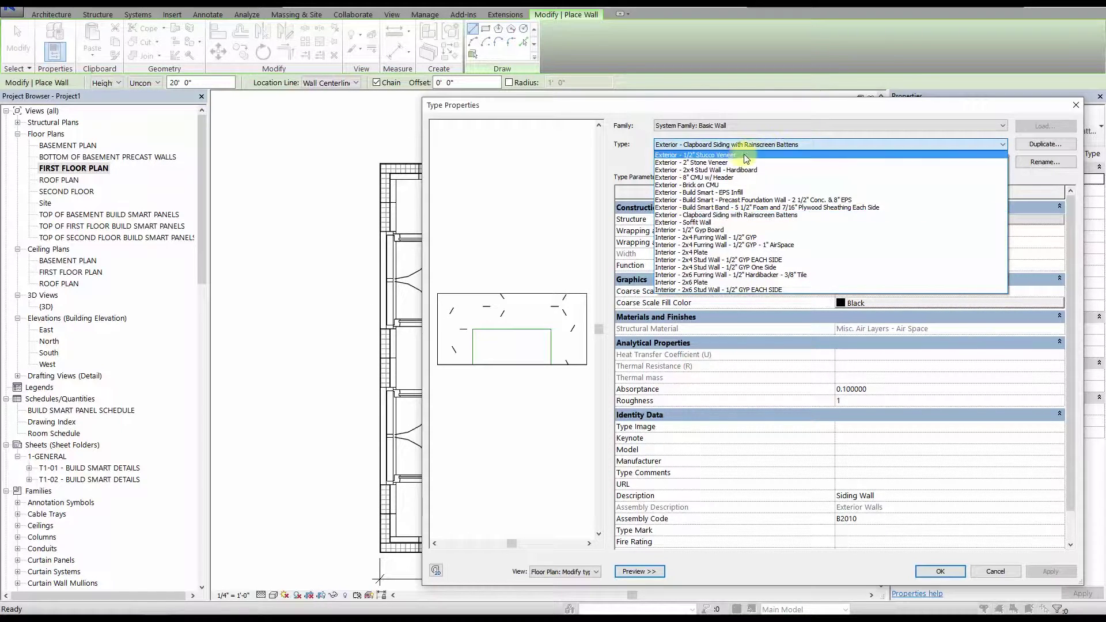
left_click(724, 170)
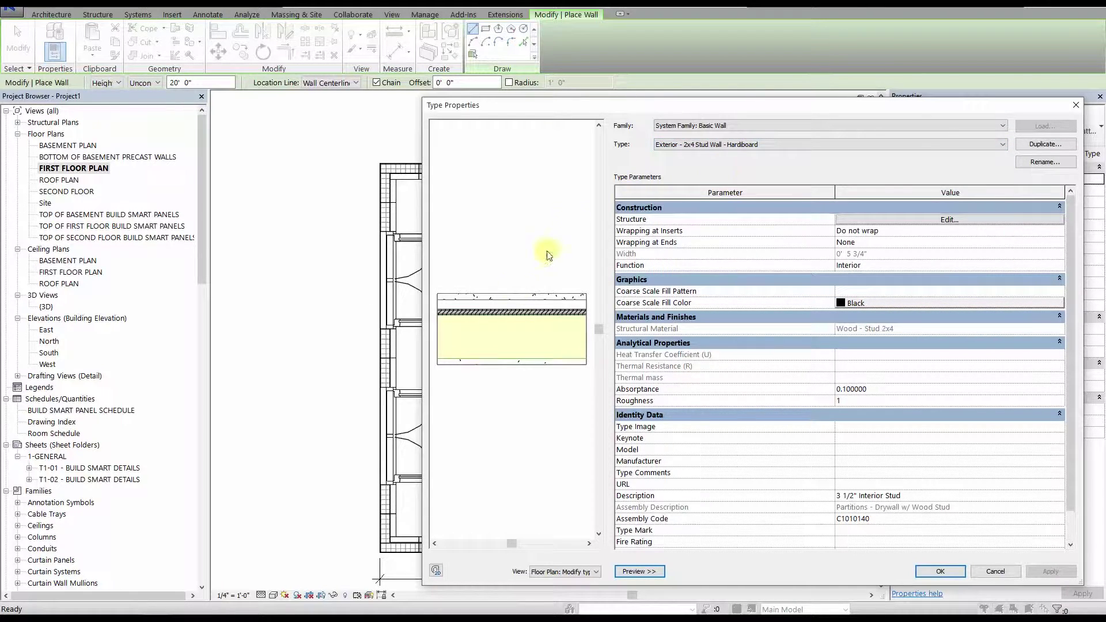
left_click(1024, 144)
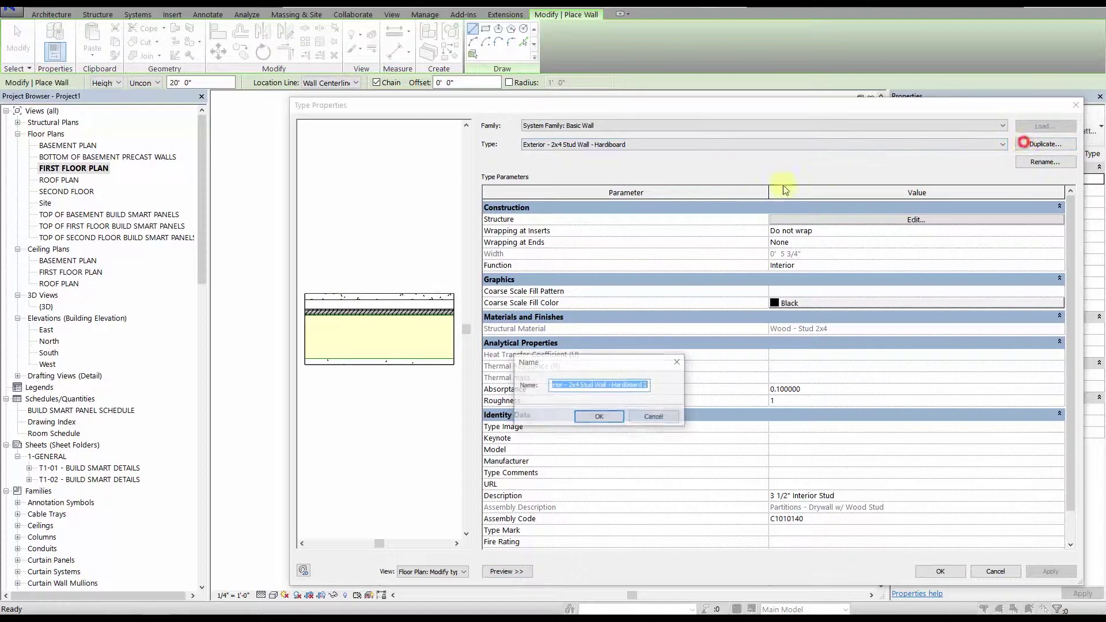
left_click(606, 416)
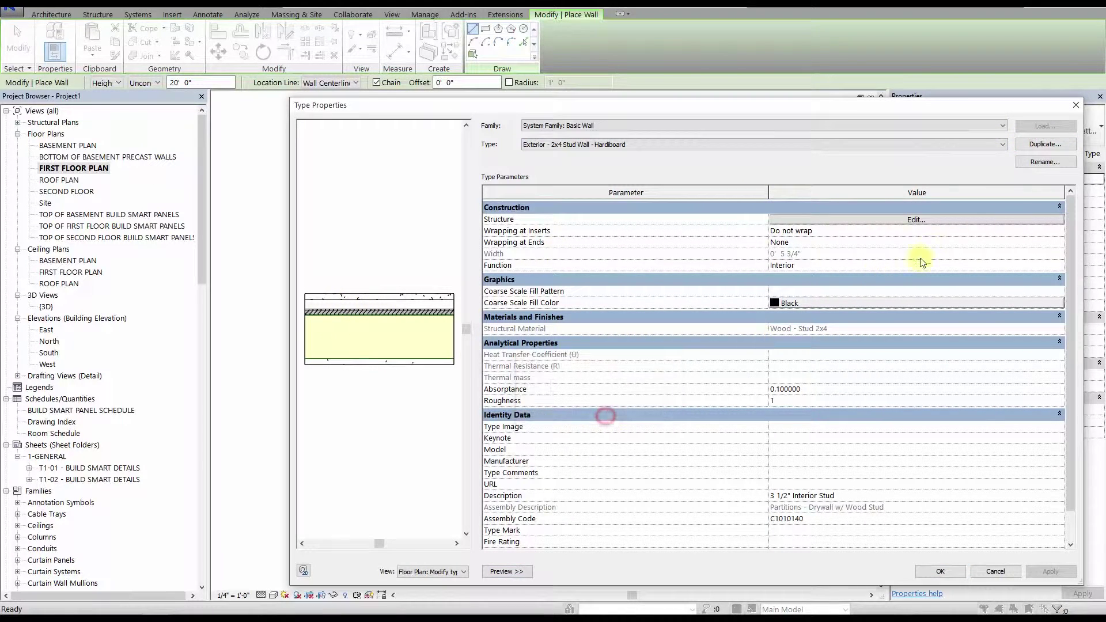
Step: Try removing the particleboard substrate and the interior gypsum finish from the duplicated wall type's layer structure
left_click(925, 220)
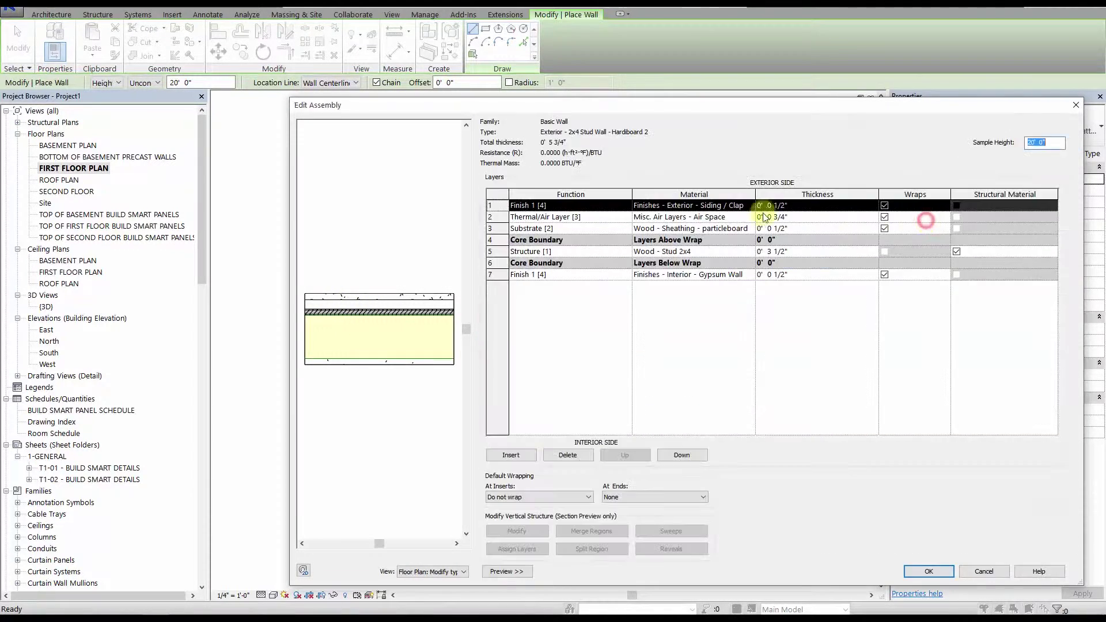
left_click(498, 251)
left_click(499, 229)
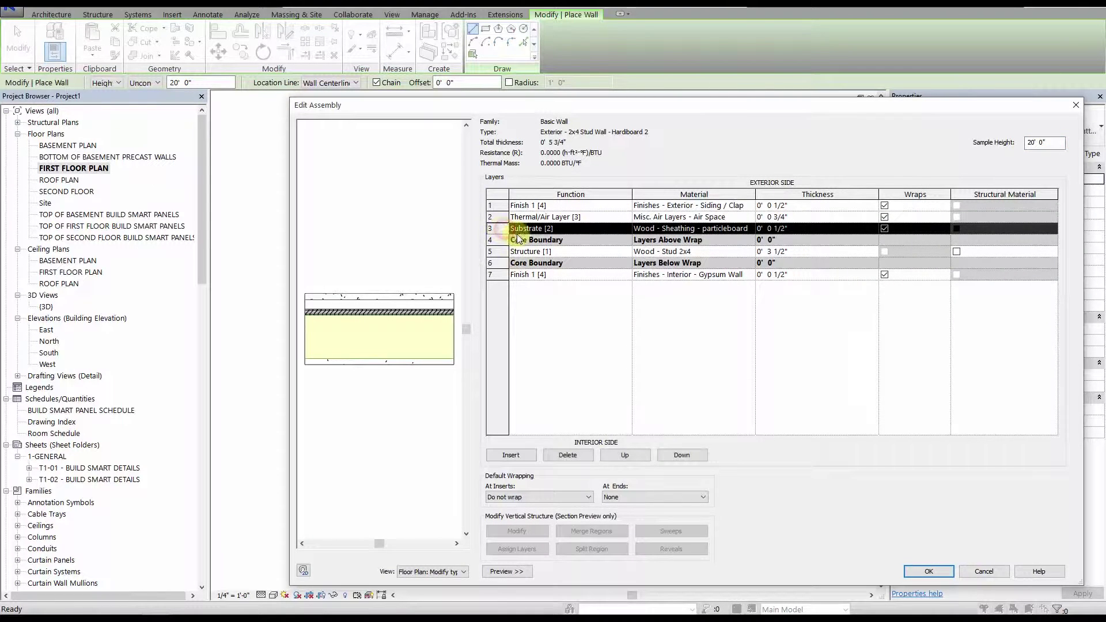
left_click(567, 455)
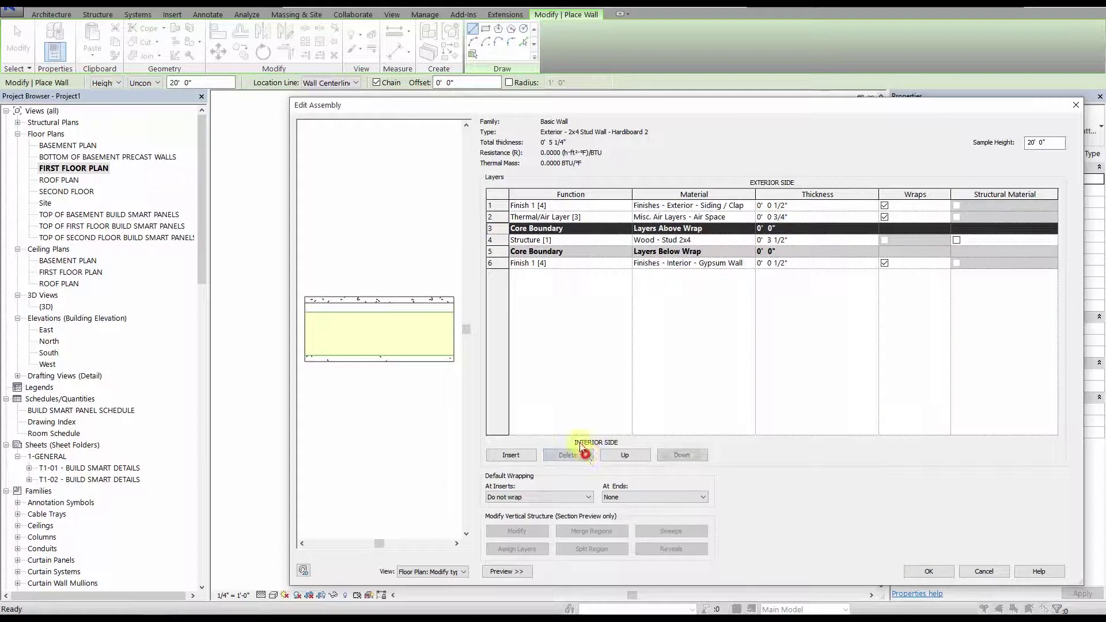
left_click(490, 239)
left_click(518, 263)
key("Delete")
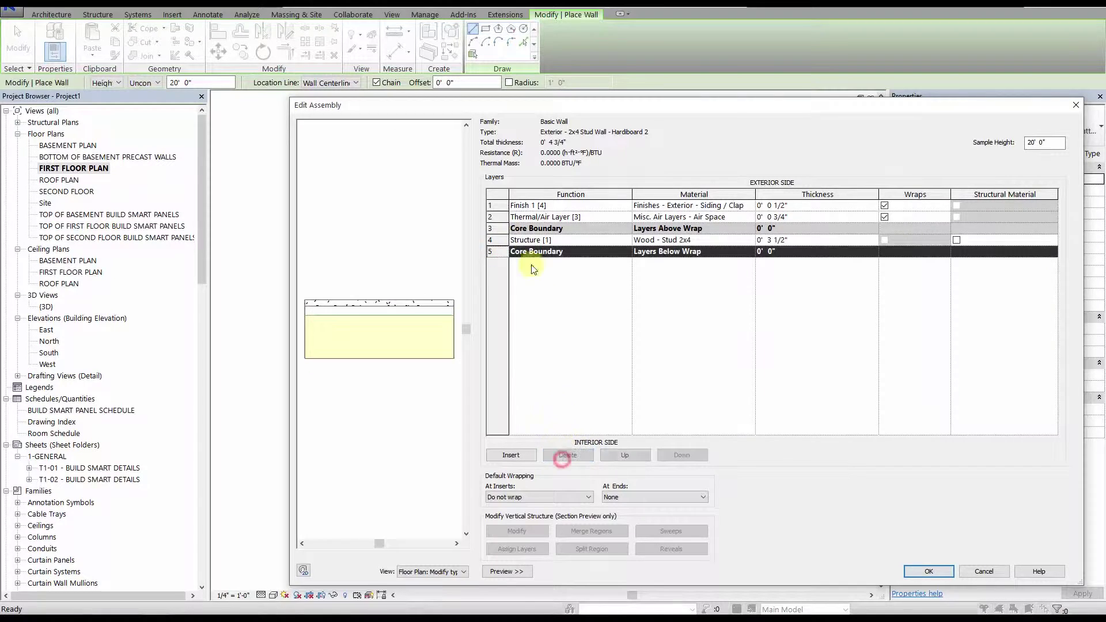
Step: Try moving the air space layer into the core and deleting the 2x4 stud structure layer, then cancel the layer edits
left_click(518, 216)
left_click(681, 455)
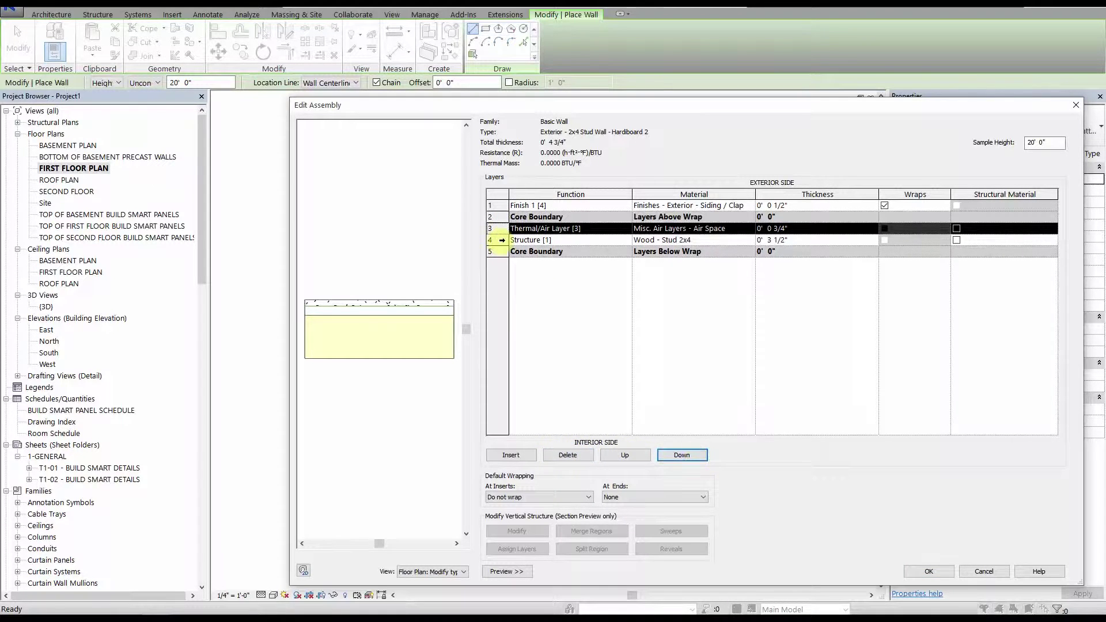
left_click(491, 240)
key("Delete")
left_click(982, 572)
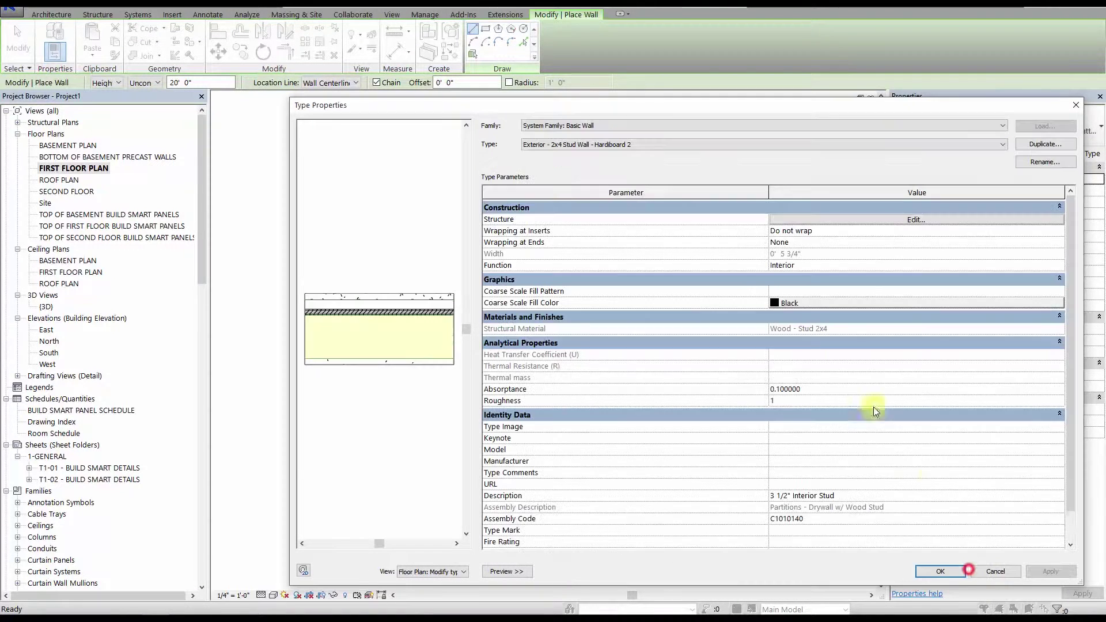
Step: Choose the wall type Exterior - Clapboard Siding with Rainscreen Battens for the new walls
left_click(686, 147)
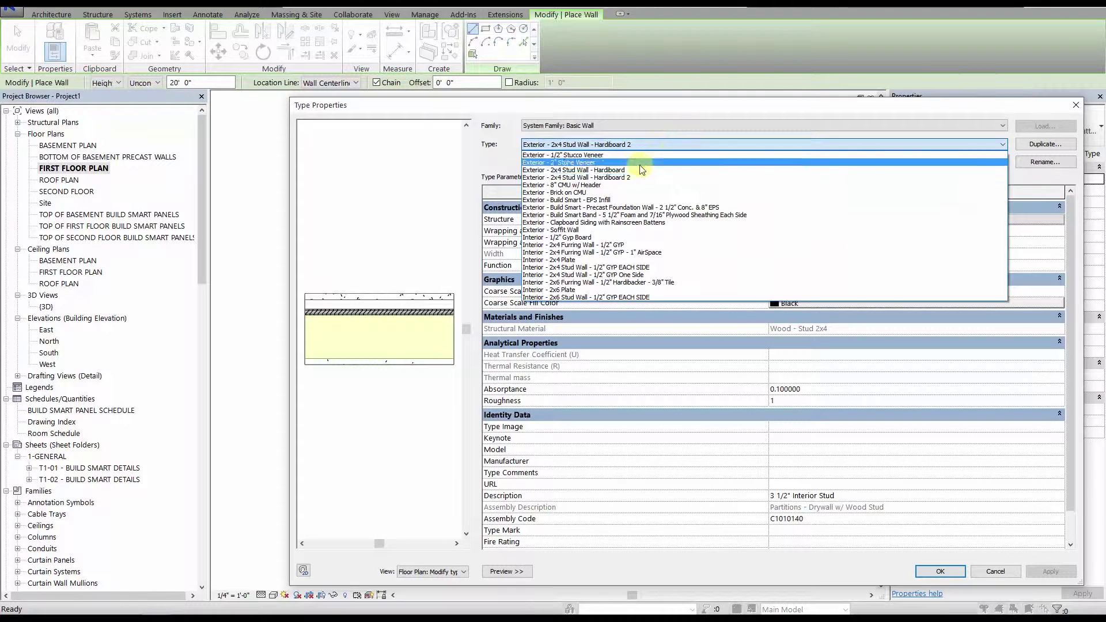
left_click(635, 223)
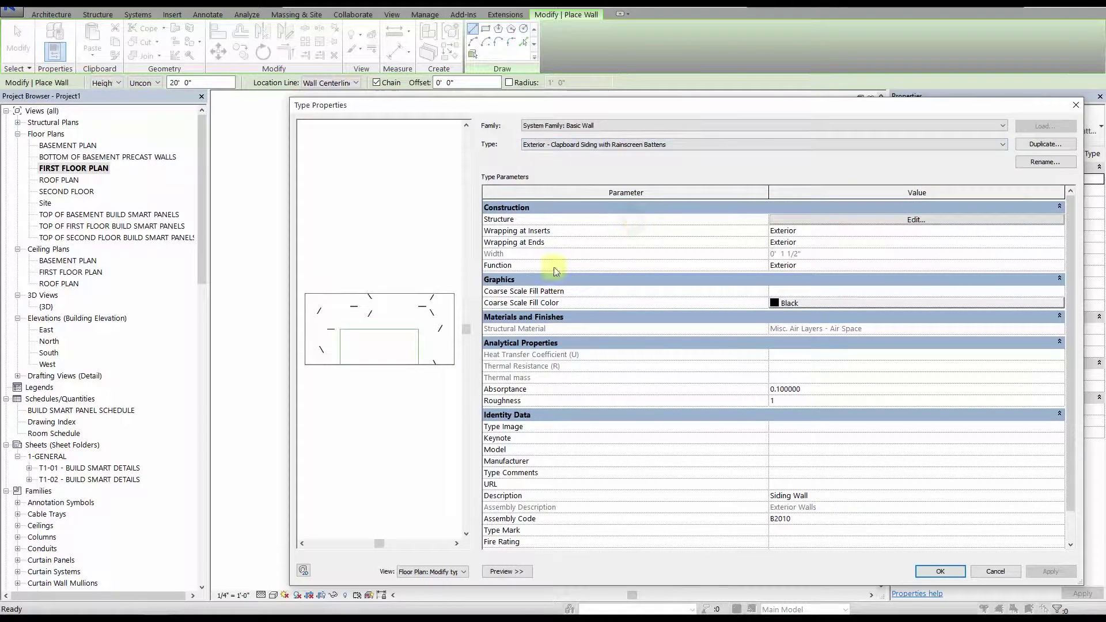
left_click(940, 571)
Step: Set the siding wall's height up to TOP OF FIRST FLOOR TOP PLATE and its location line to Core Face: Interior
scroll(370, 168, "up", 5)
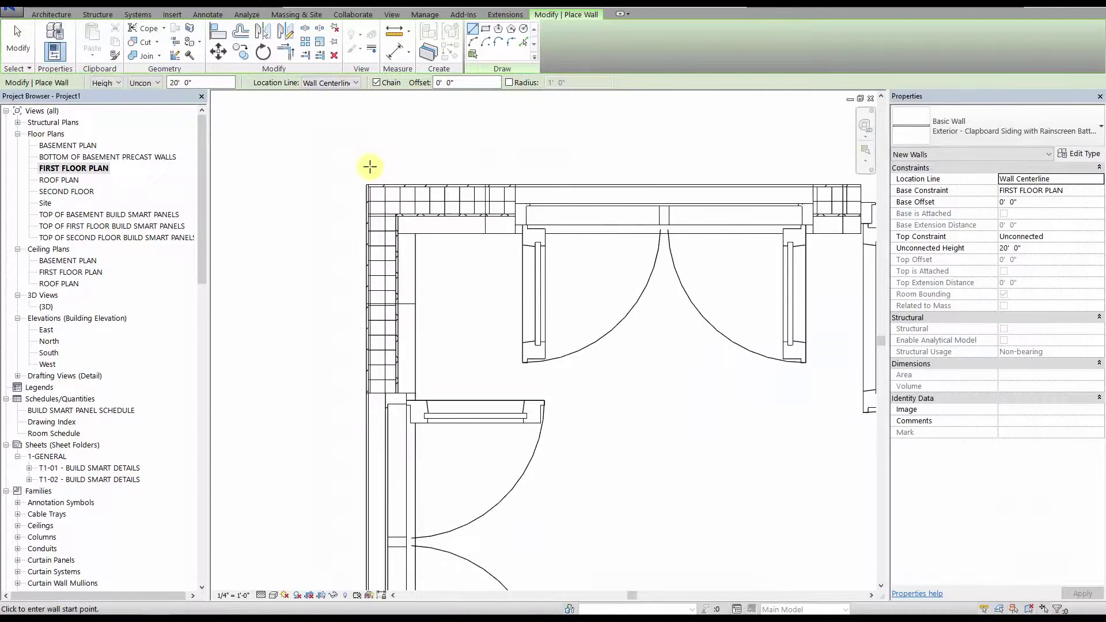
left_click(143, 82)
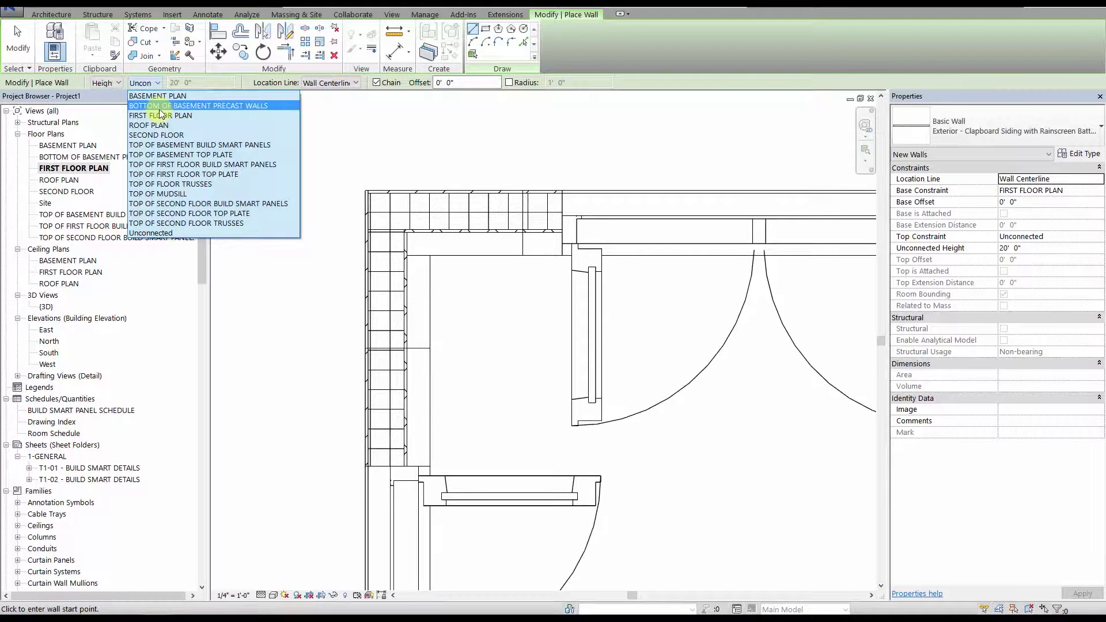
left_click(174, 81)
left_click(158, 83)
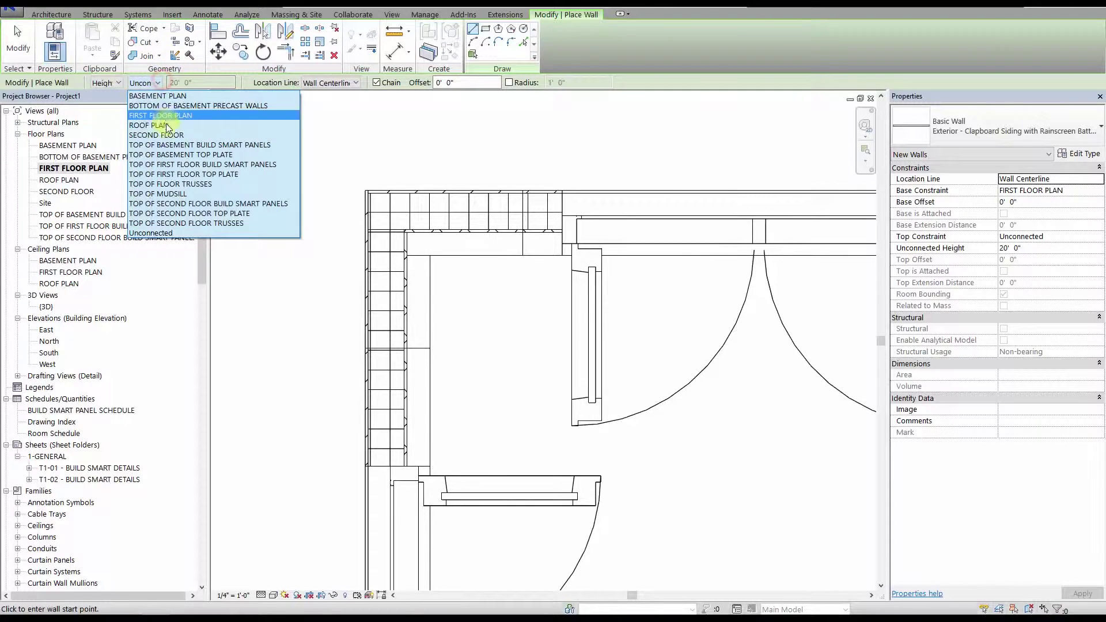
left_click(192, 177)
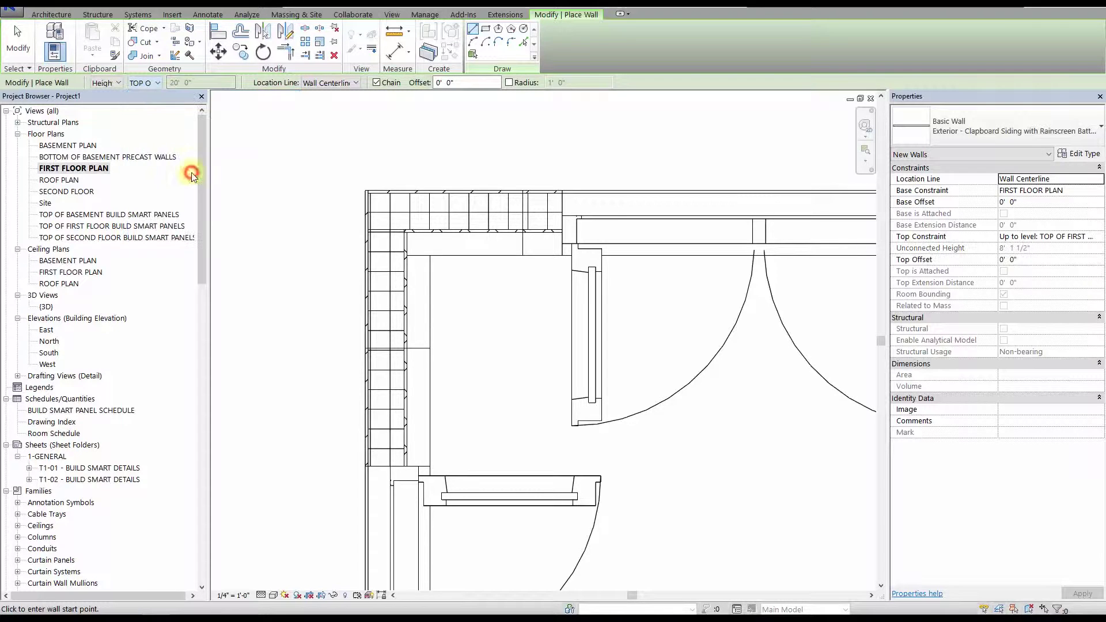
left_click(348, 85)
left_click(343, 144)
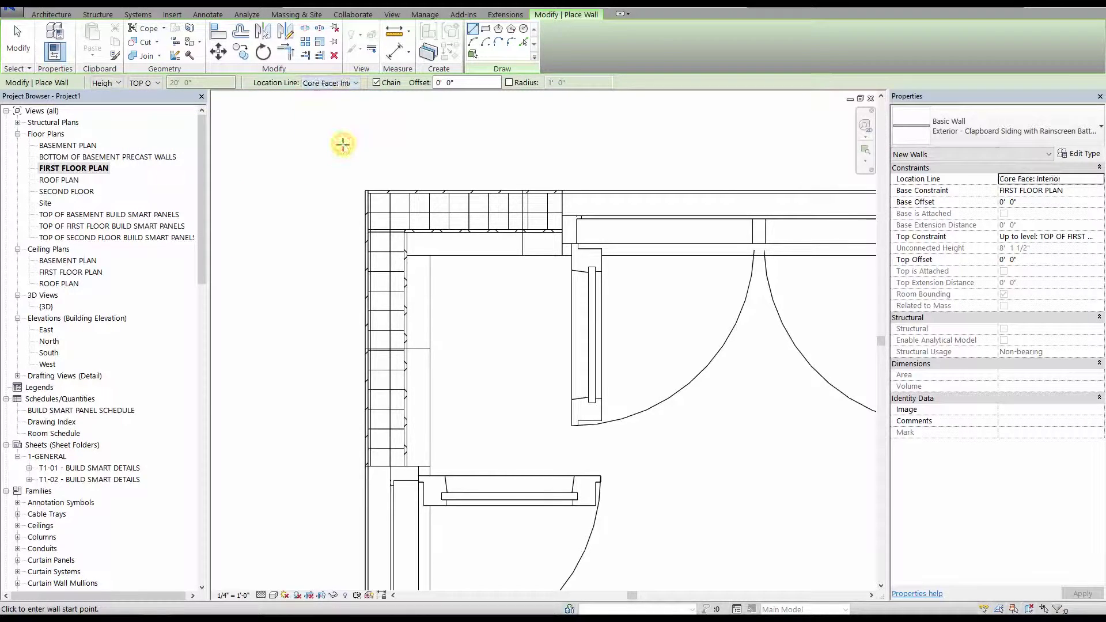
Step: Draw a rectangle of clapboard siding walls between opposite outer corners of the panel building
left_click(485, 28)
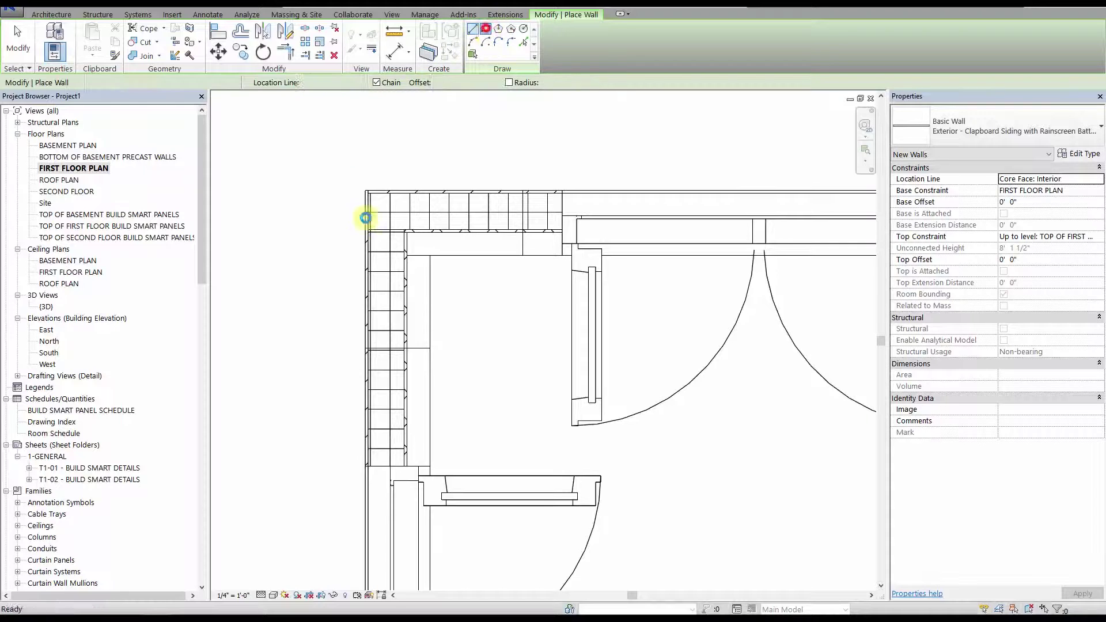
left_click(365, 189)
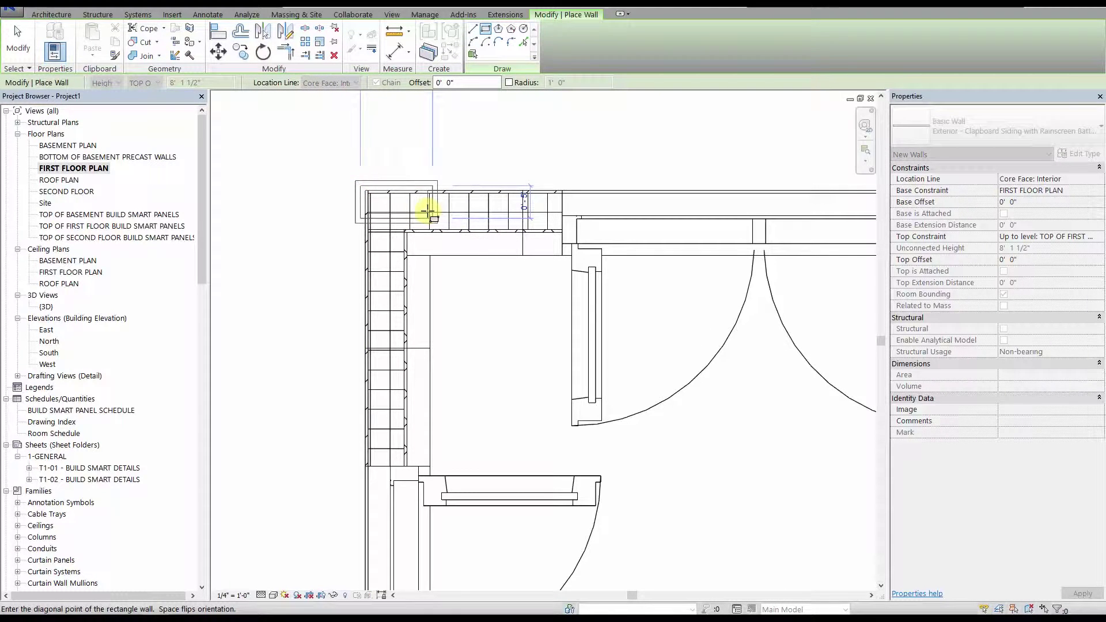
scroll(395, 210, "down", 2)
scroll(605, 309, "down", 3)
scroll(555, 407, "up", 5)
left_click(556, 406)
scroll(636, 401, "down", 3)
key("Escape")
key("Escape")
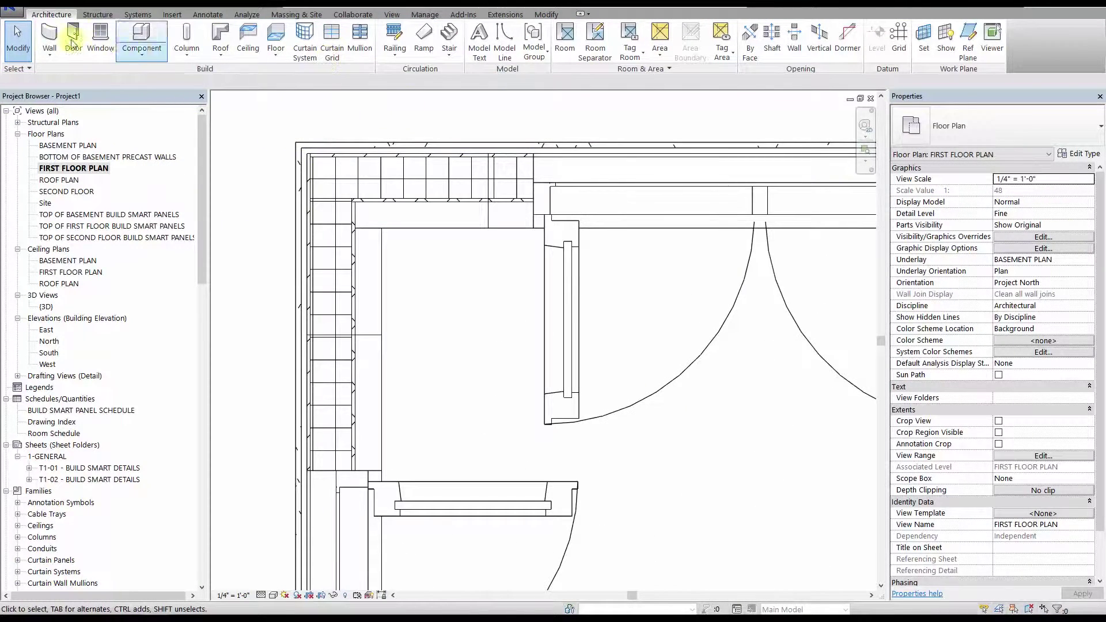
Step: Start an Interior - 1/2" Gyp Board wall up to TOP OF FIRST FLOOR TOP PLATE with location line Core Face: Interior
left_click(50, 34)
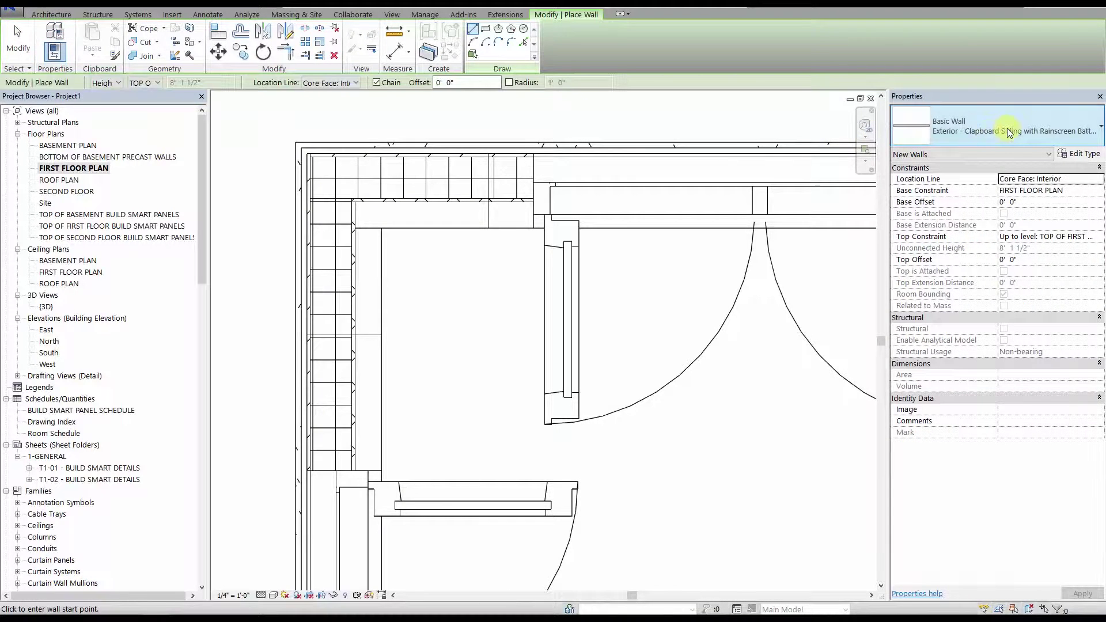
left_click(1007, 128)
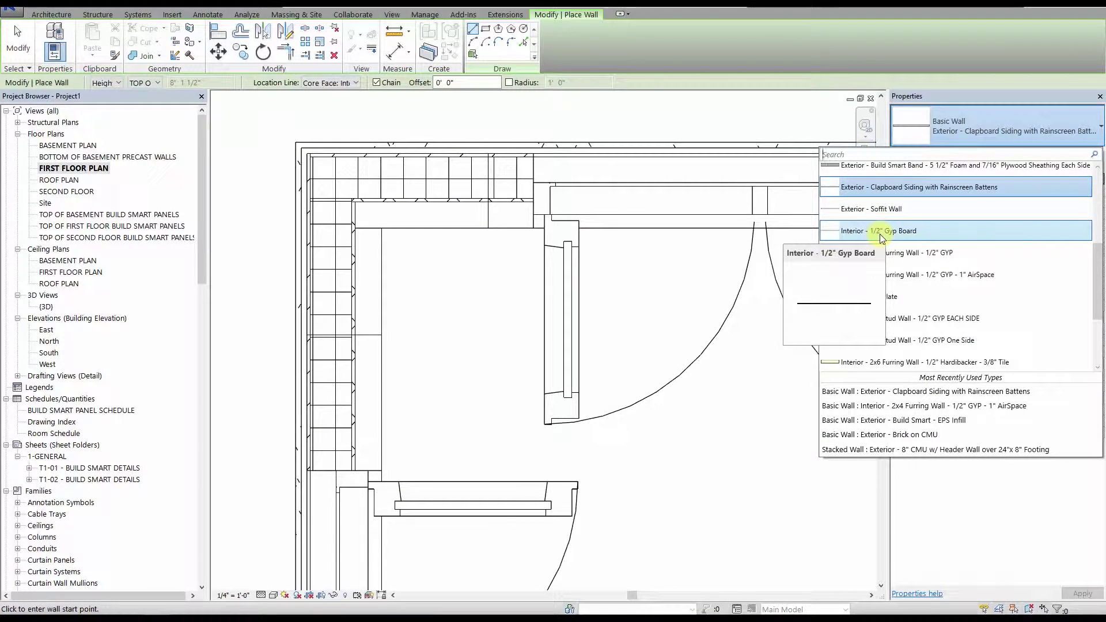
left_click(879, 232)
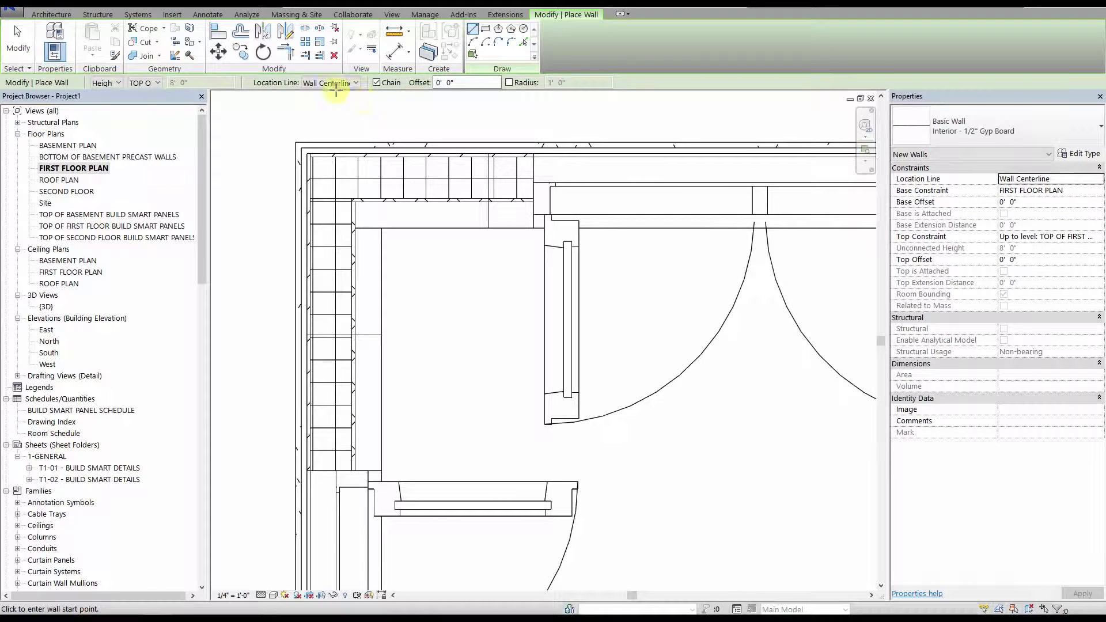
left_click(151, 83)
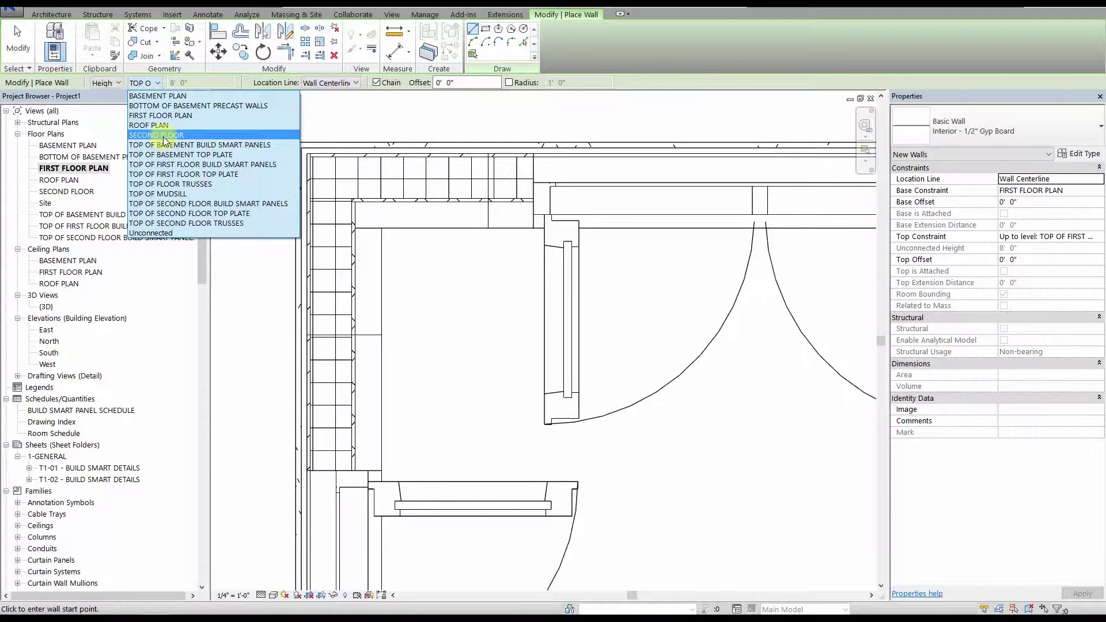
left_click(182, 175)
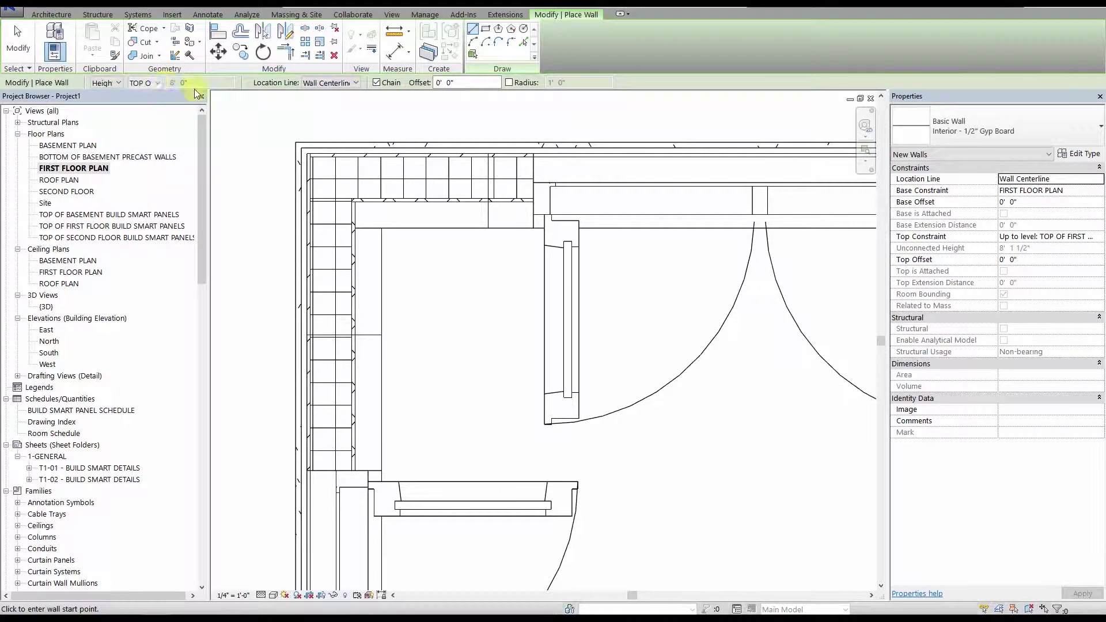
left_click(348, 82)
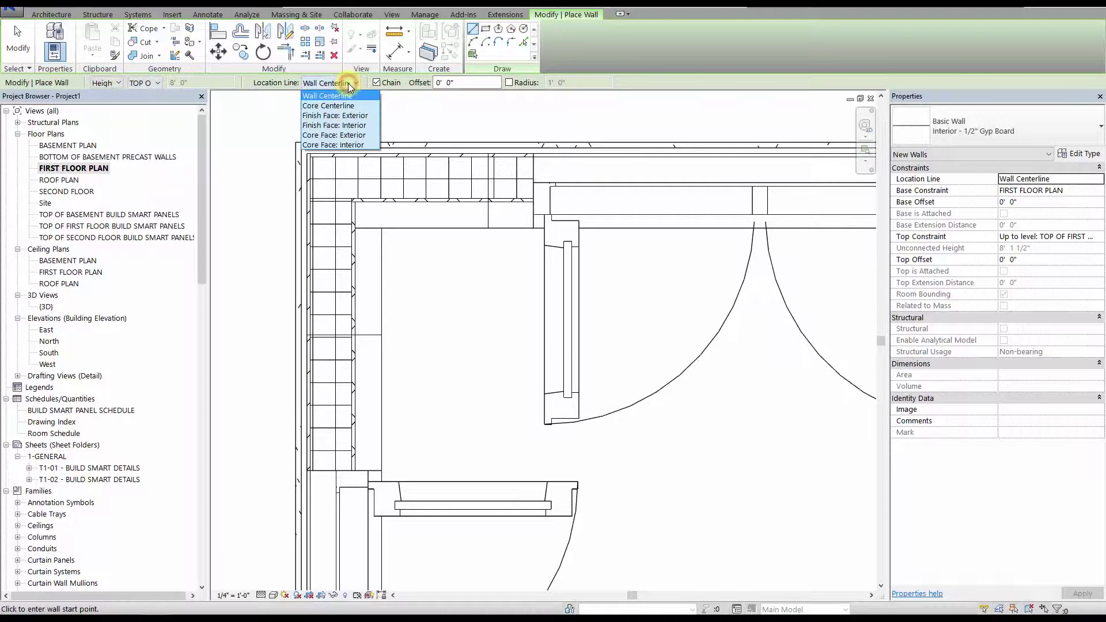
left_click(345, 144)
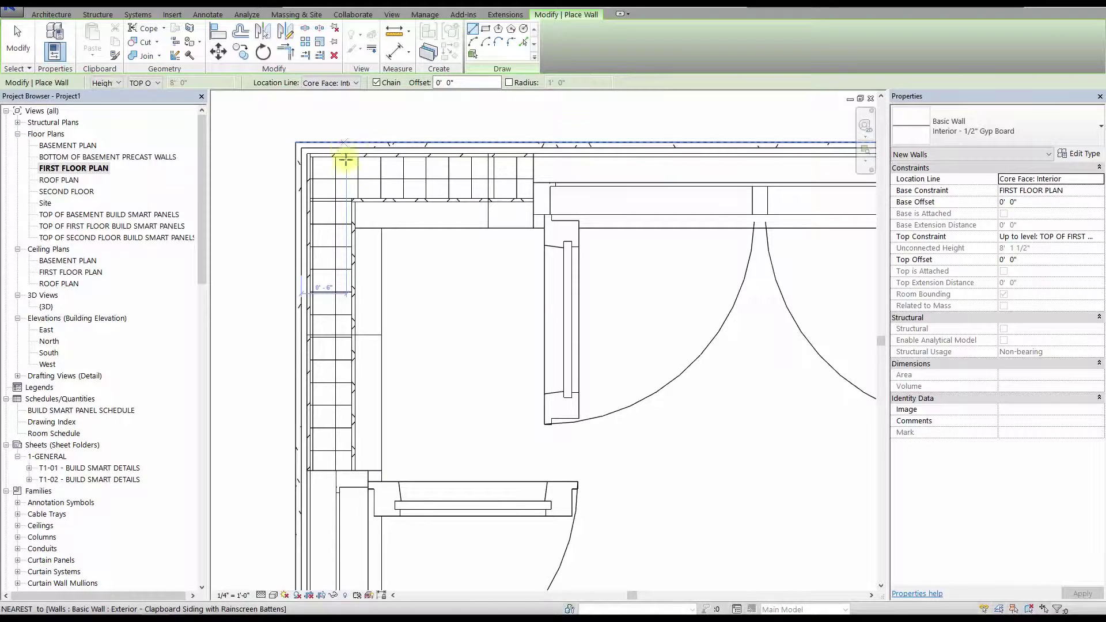
Step: Draw a rectangle of gyp board walls between opposite inner corners of the panels
left_click(378, 228)
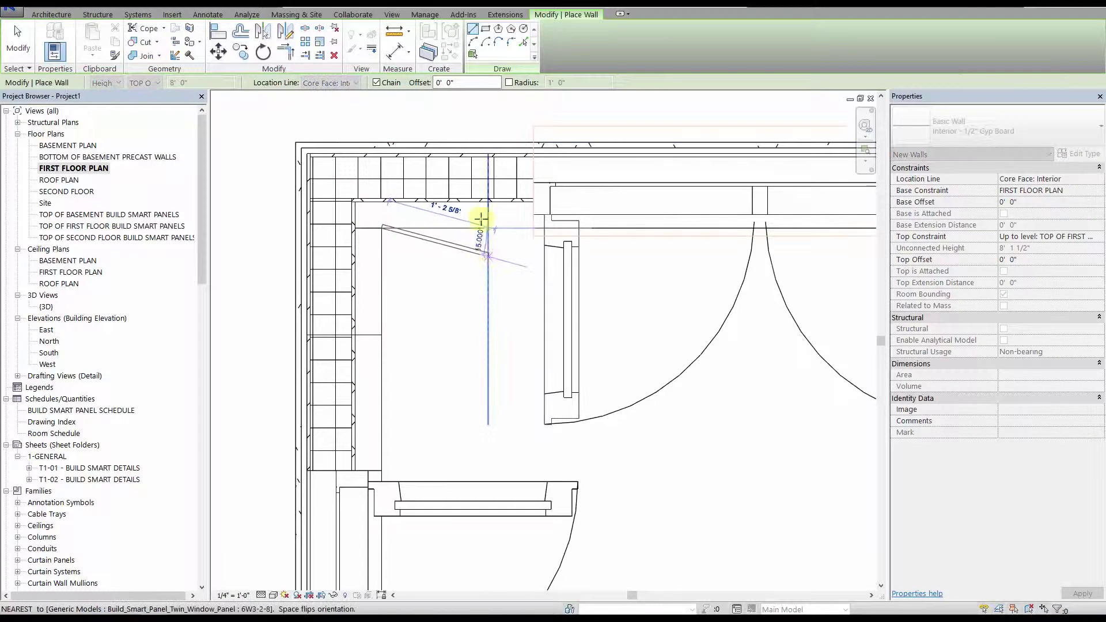
key("Escape")
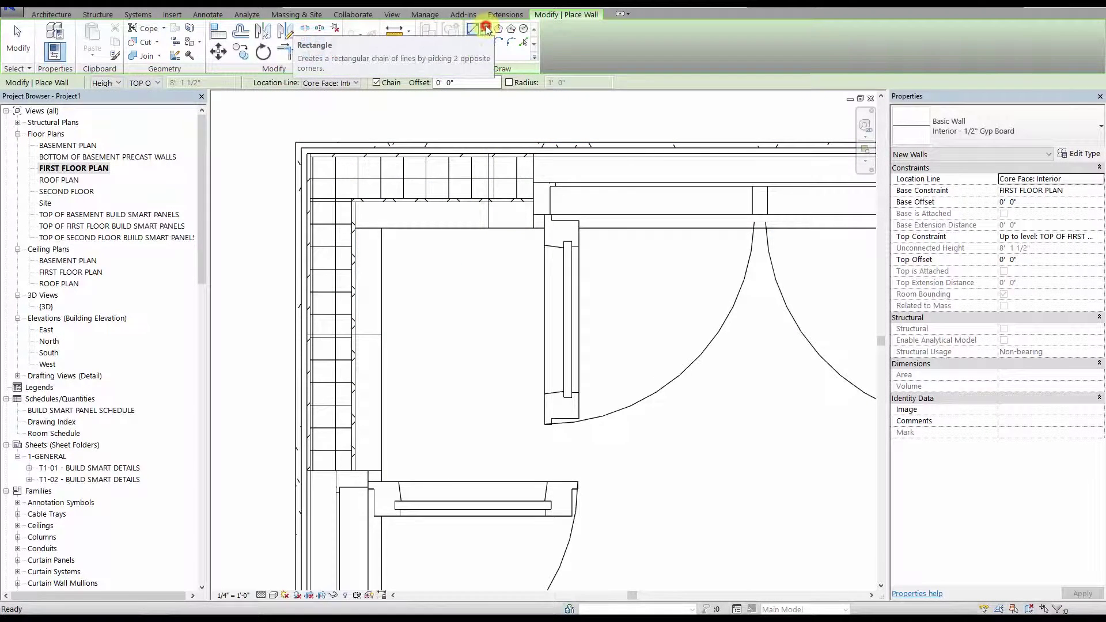
left_click(486, 29)
left_click(382, 228)
scroll(593, 353, "down", 3)
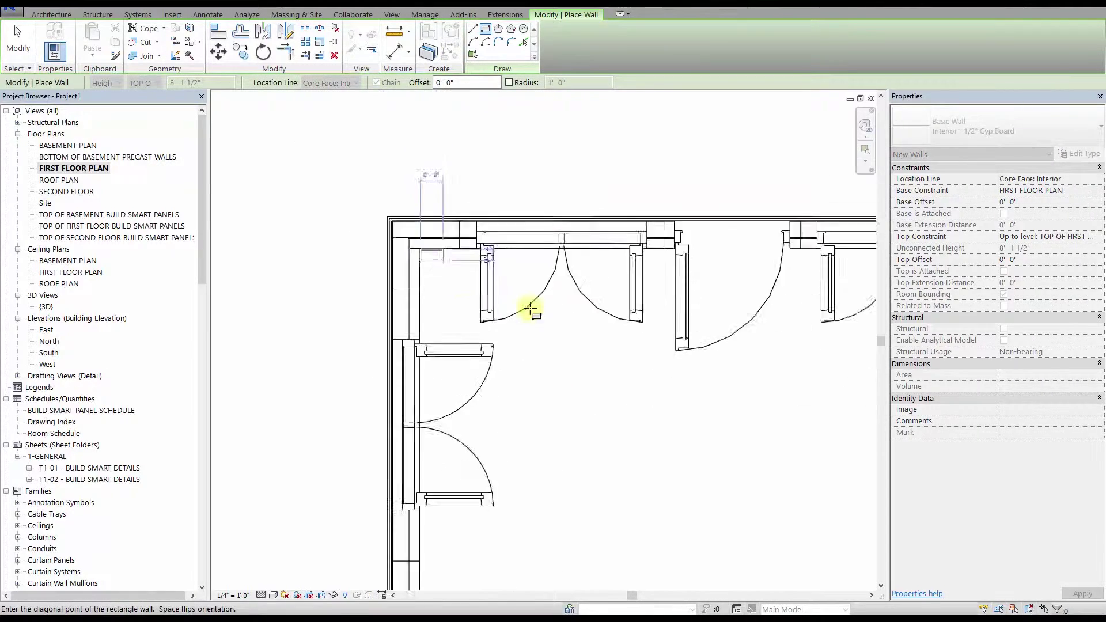
scroll(548, 434, "up", 5)
left_click(512, 408)
scroll(576, 387, "down", 4)
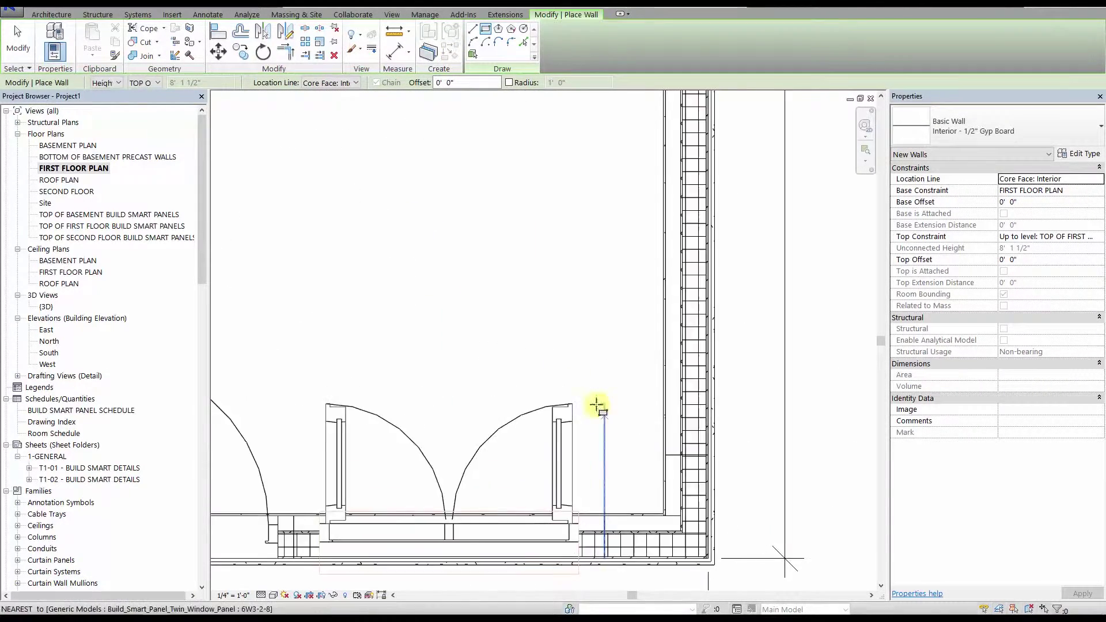
key("Escape")
key("Escape")
Step: In the 3D view, cut the back clapboard siding wall with the twin window panel and the door panel
double_click(46, 306)
scroll(560, 240, "up", 3)
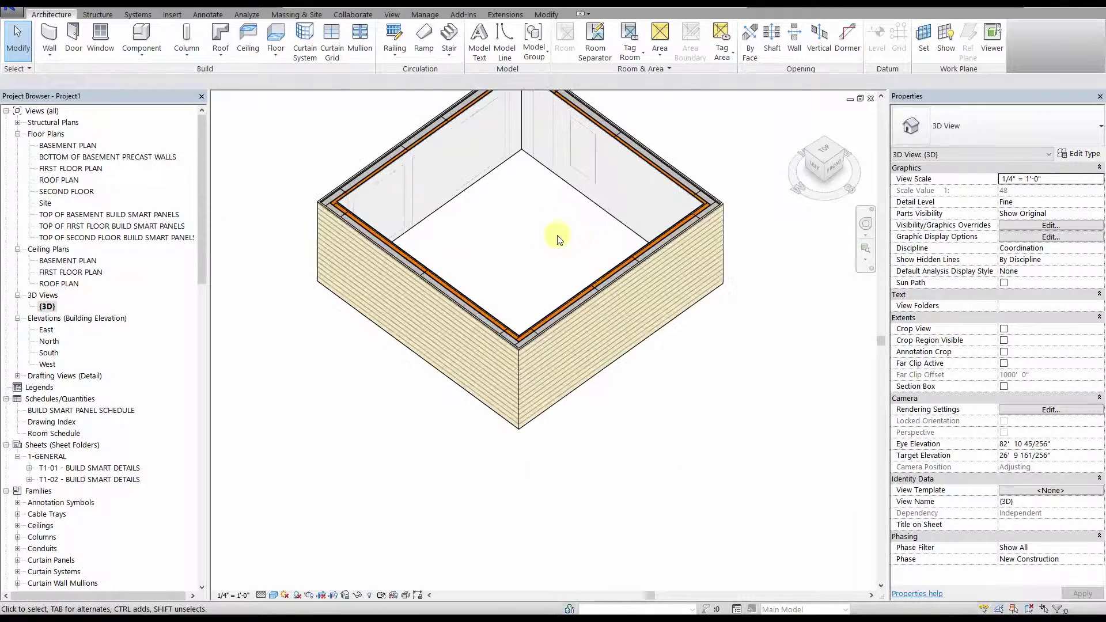
middle_click_drag(575, 302, 321, 271, "shift")
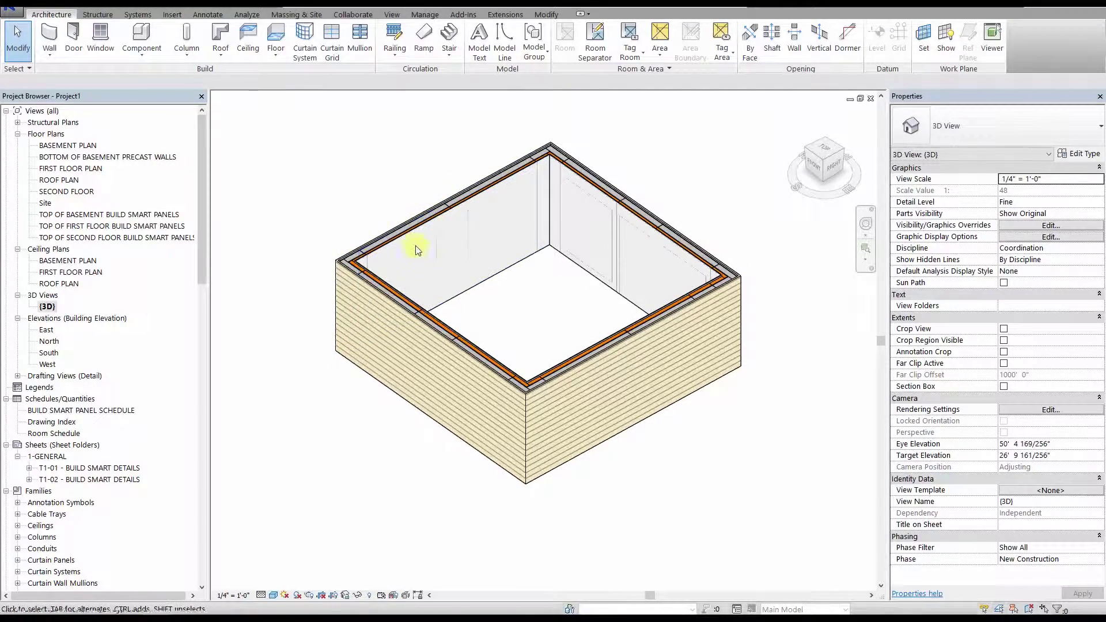
middle_click_drag(469, 230, 247, 277, "shift")
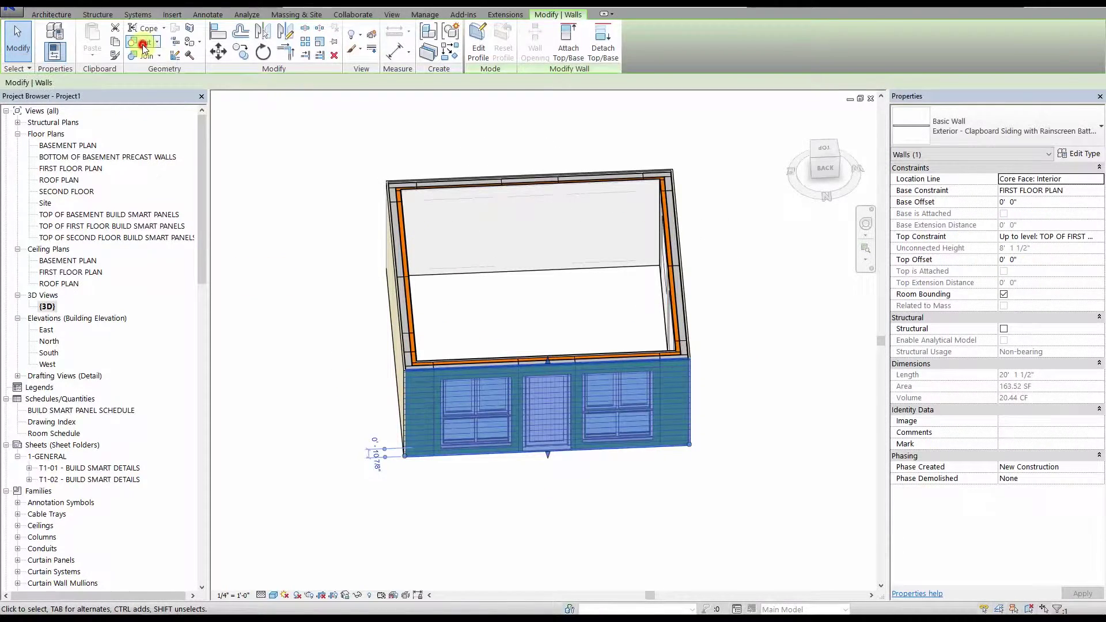
left_click(142, 44)
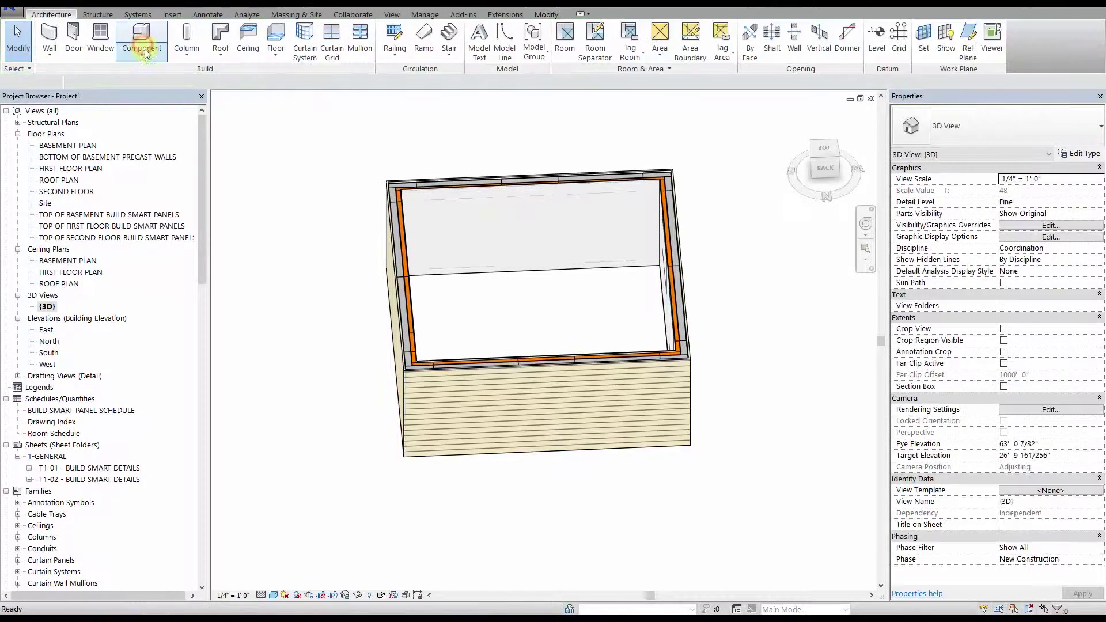
left_click(543, 367)
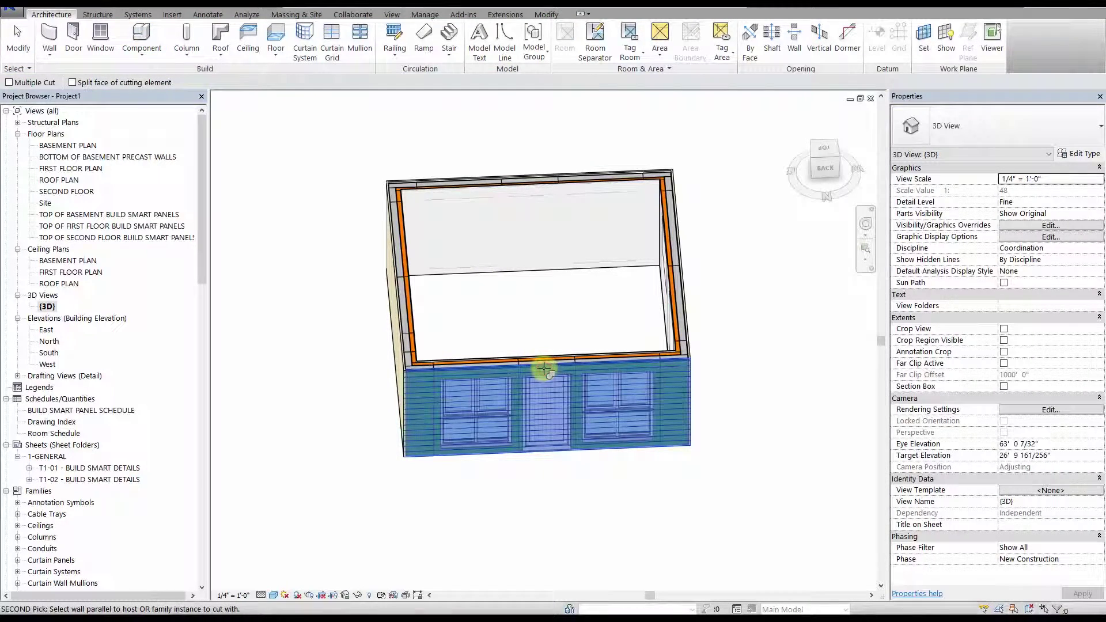
scroll(487, 366, "up", 3)
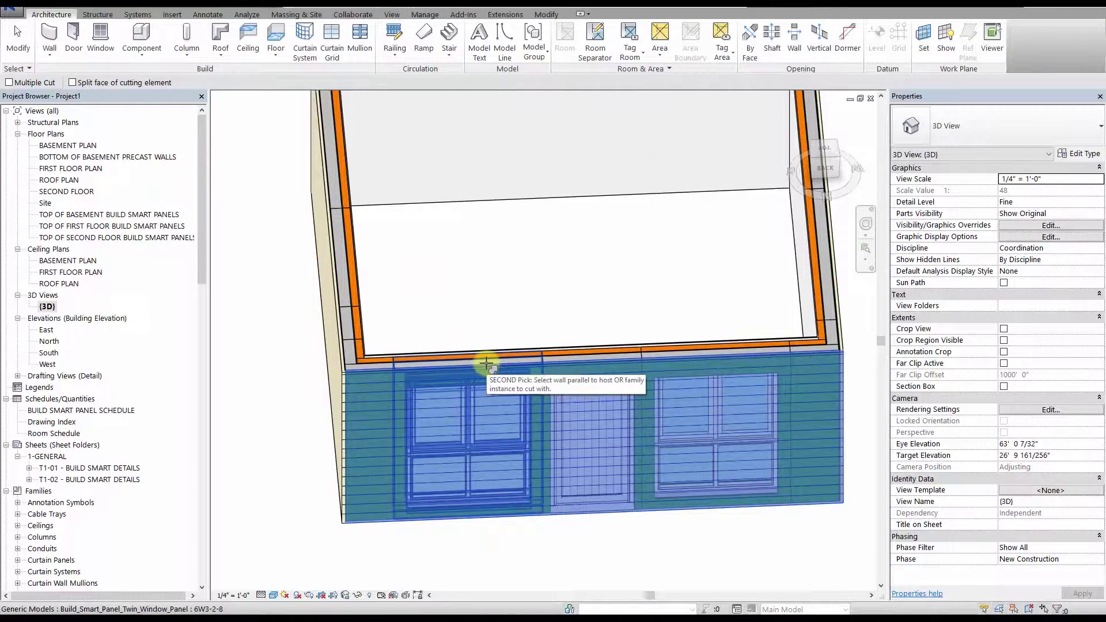
left_click(487, 367)
left_click(581, 355)
left_click(582, 357)
Step: Enable Multiple Cut and cut the remaining window and door panel openings through the exterior siding and interior gyp board walls
middle_click_drag(741, 366, 244, 84, "shift")
left_click(8, 82)
left_click(518, 382)
middle_click_drag(736, 346, 514, 469, "shift")
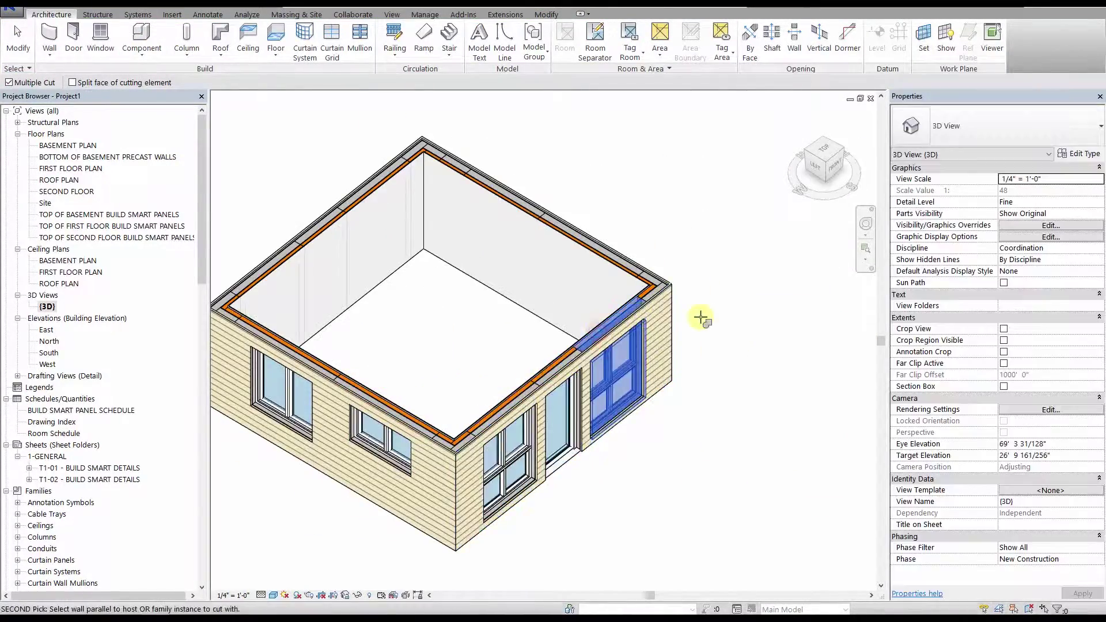
middle_click_drag(701, 318, 452, 439, "shift")
middle_click_drag(679, 351, 605, 309, "shift")
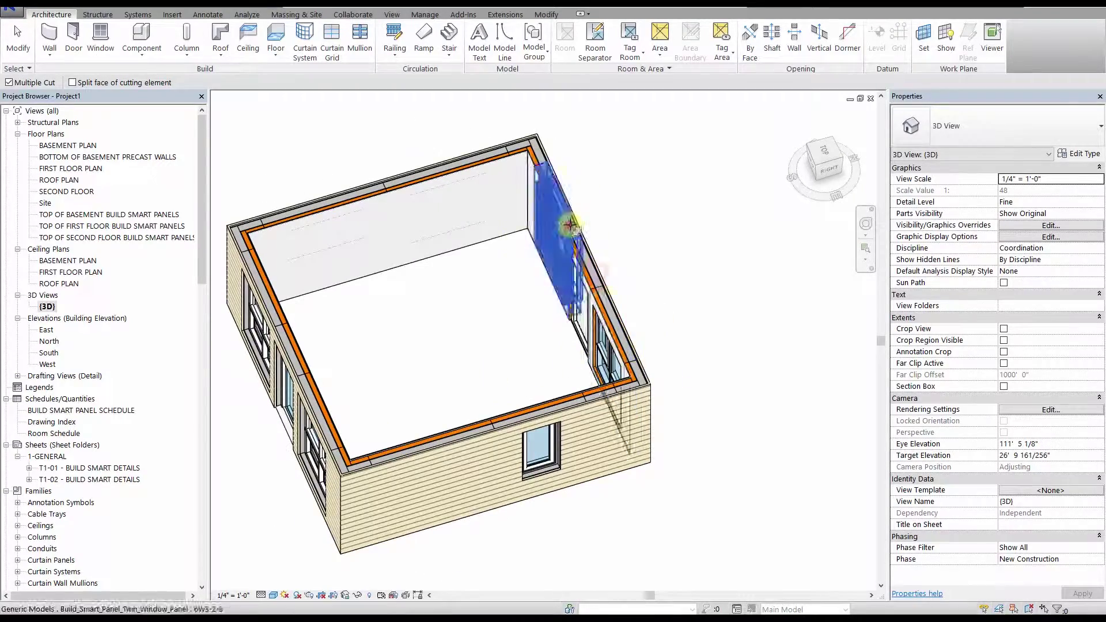
middle_click_drag(554, 220, 455, 173, "shift")
scroll(337, 224, "up", 3)
scroll(337, 224, "down", 4)
middle_click_drag(338, 225, 637, 457, "shift")
key("Escape")
Step: Change the twin window panel beside the front door, nearest the building corner, to type 6W1-2-8
left_click(637, 457)
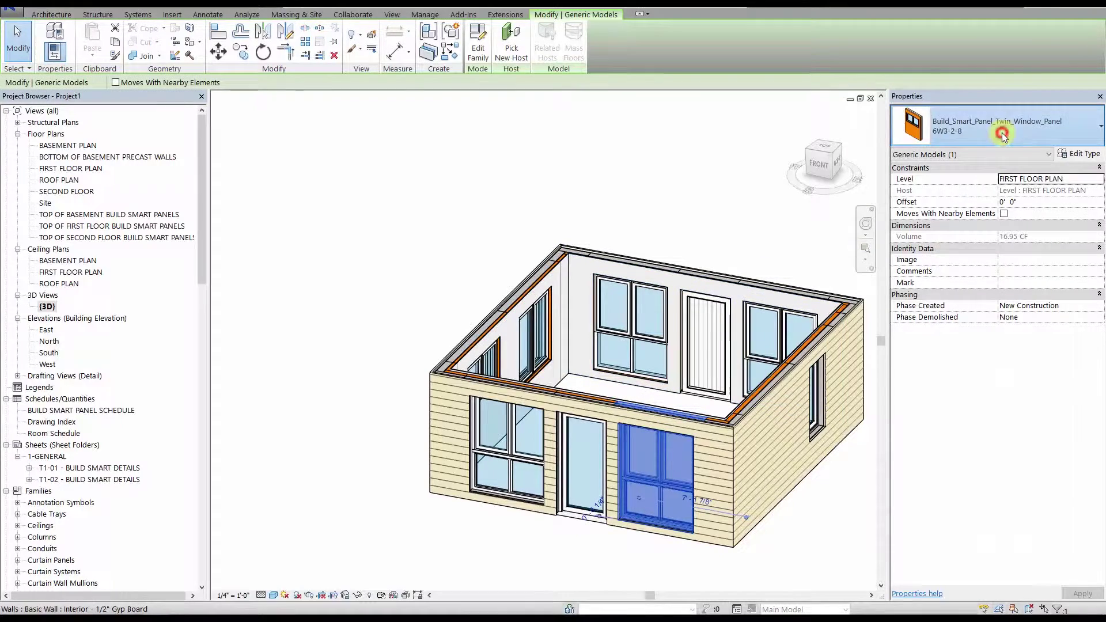
left_click(1003, 135)
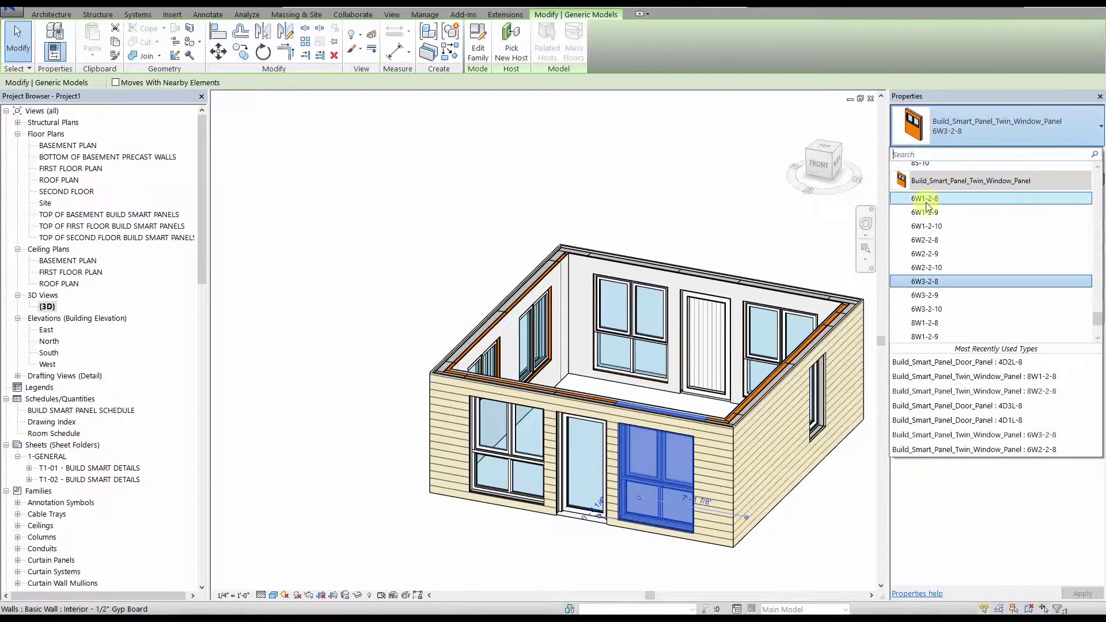
left_click(926, 201)
left_click(688, 175)
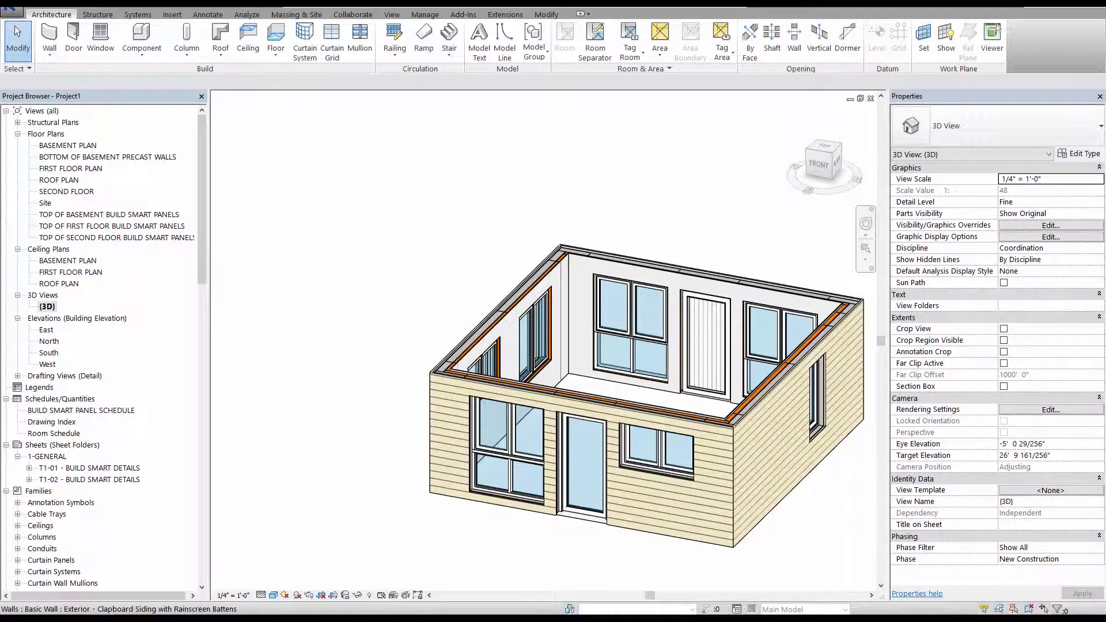
middle_click_drag(739, 404, 625, 383, "shift")
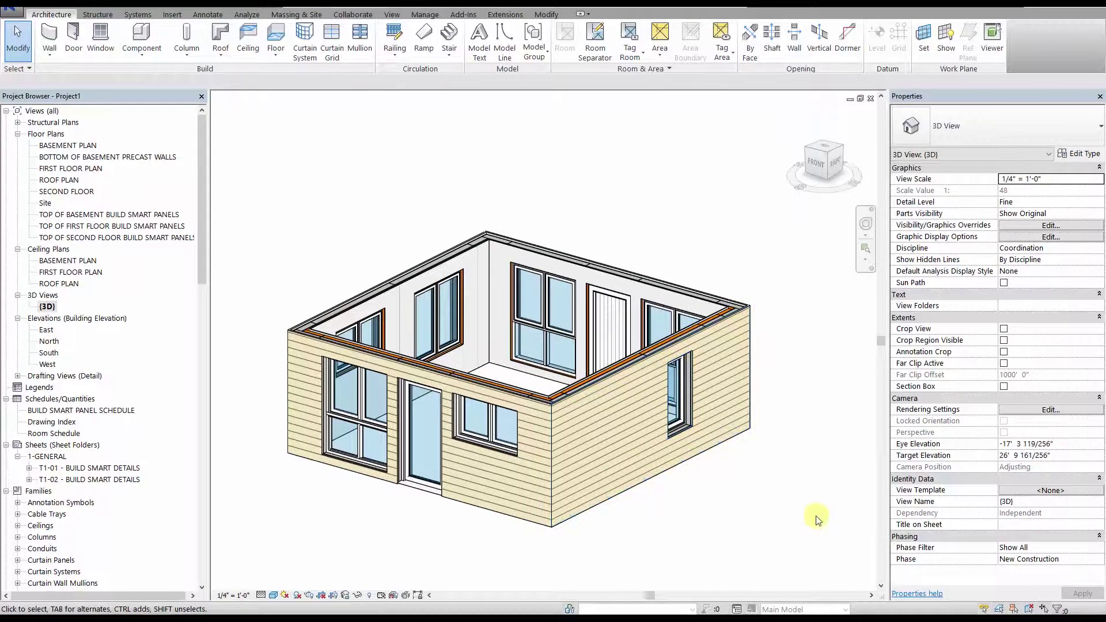